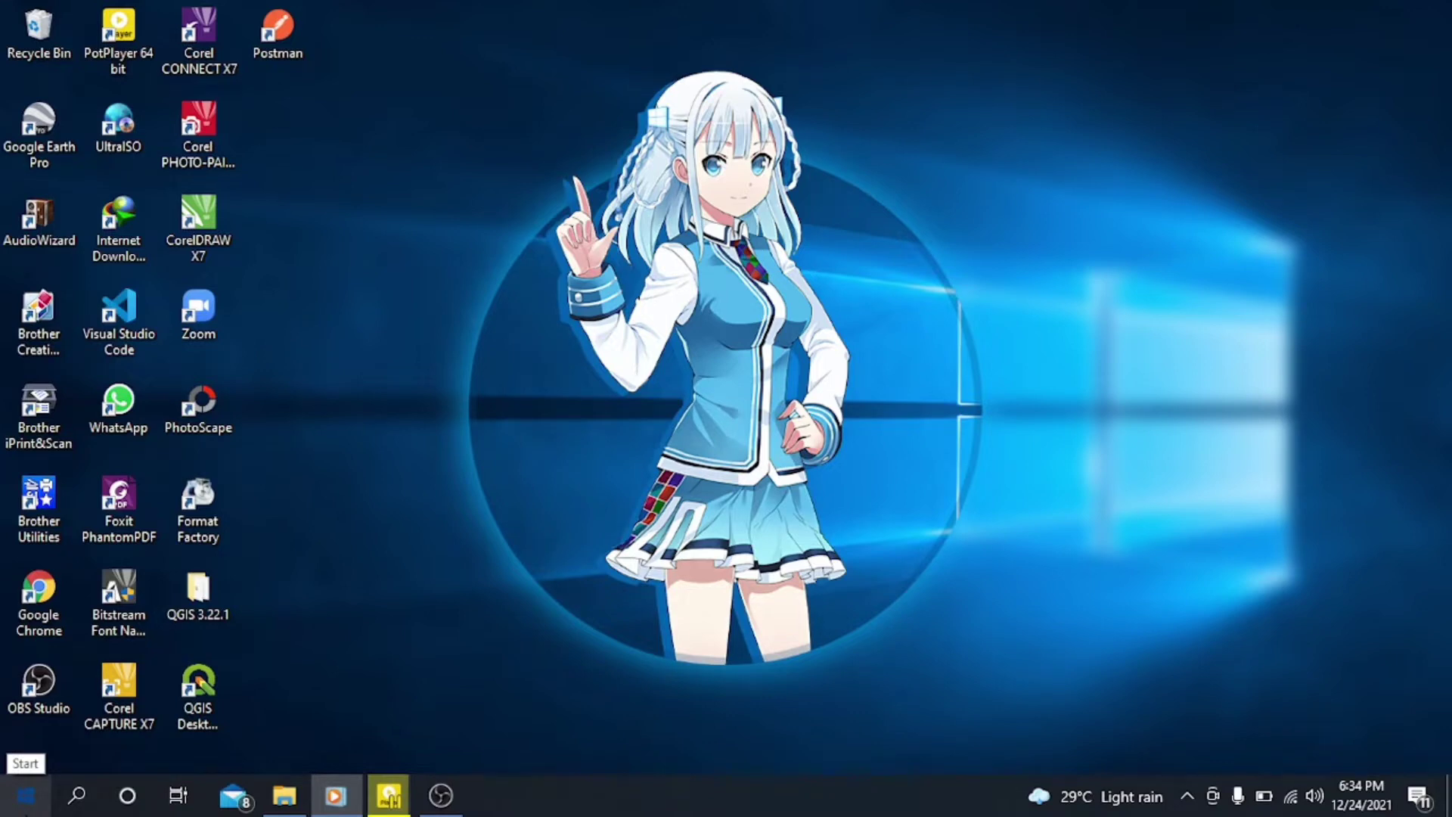
# Step: Open the XAMPP Control Panel, start the Apache and MySQL modules, and minimize its window
pyautogui.click(25, 796)
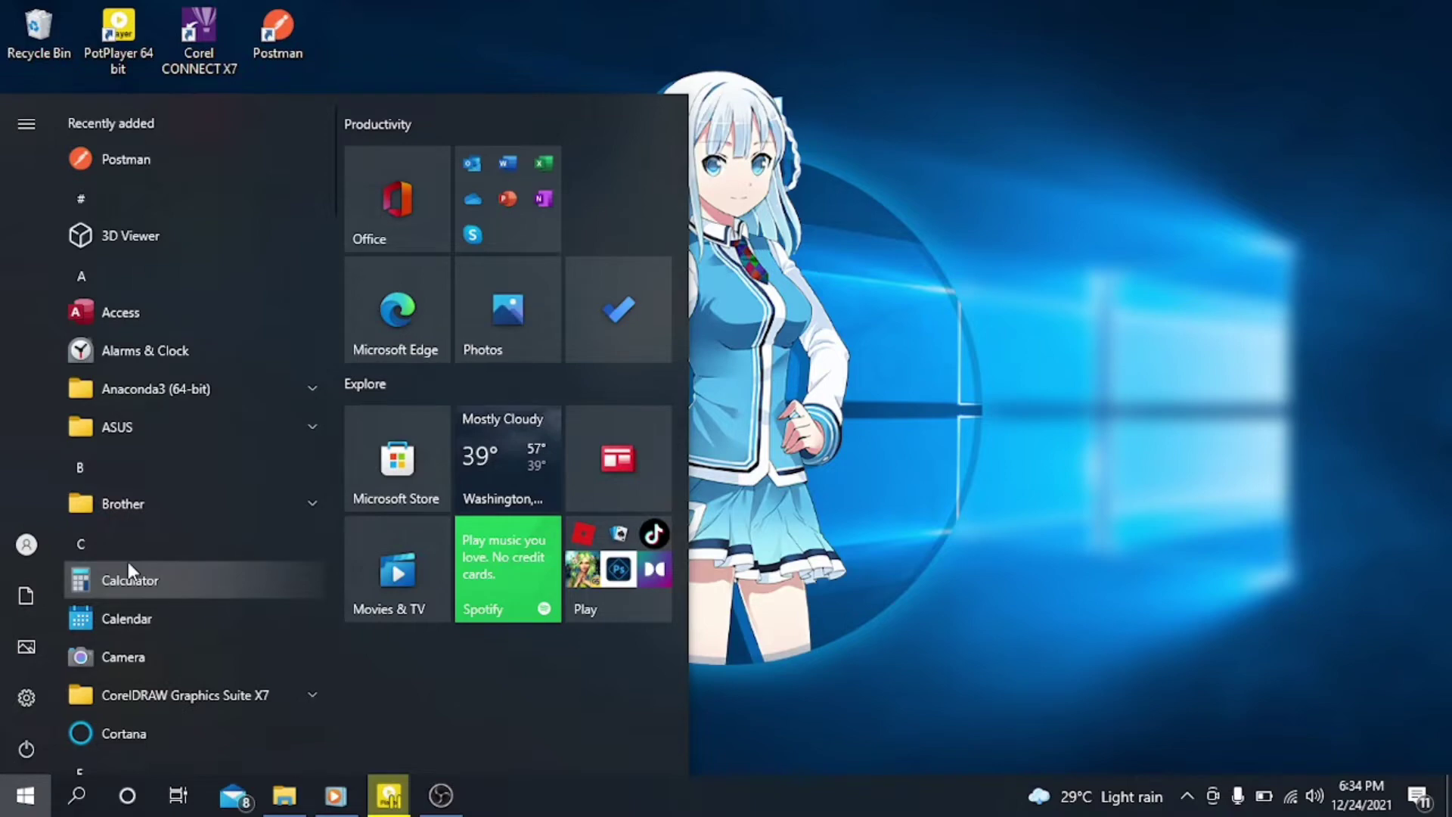
pyautogui.write('xa')
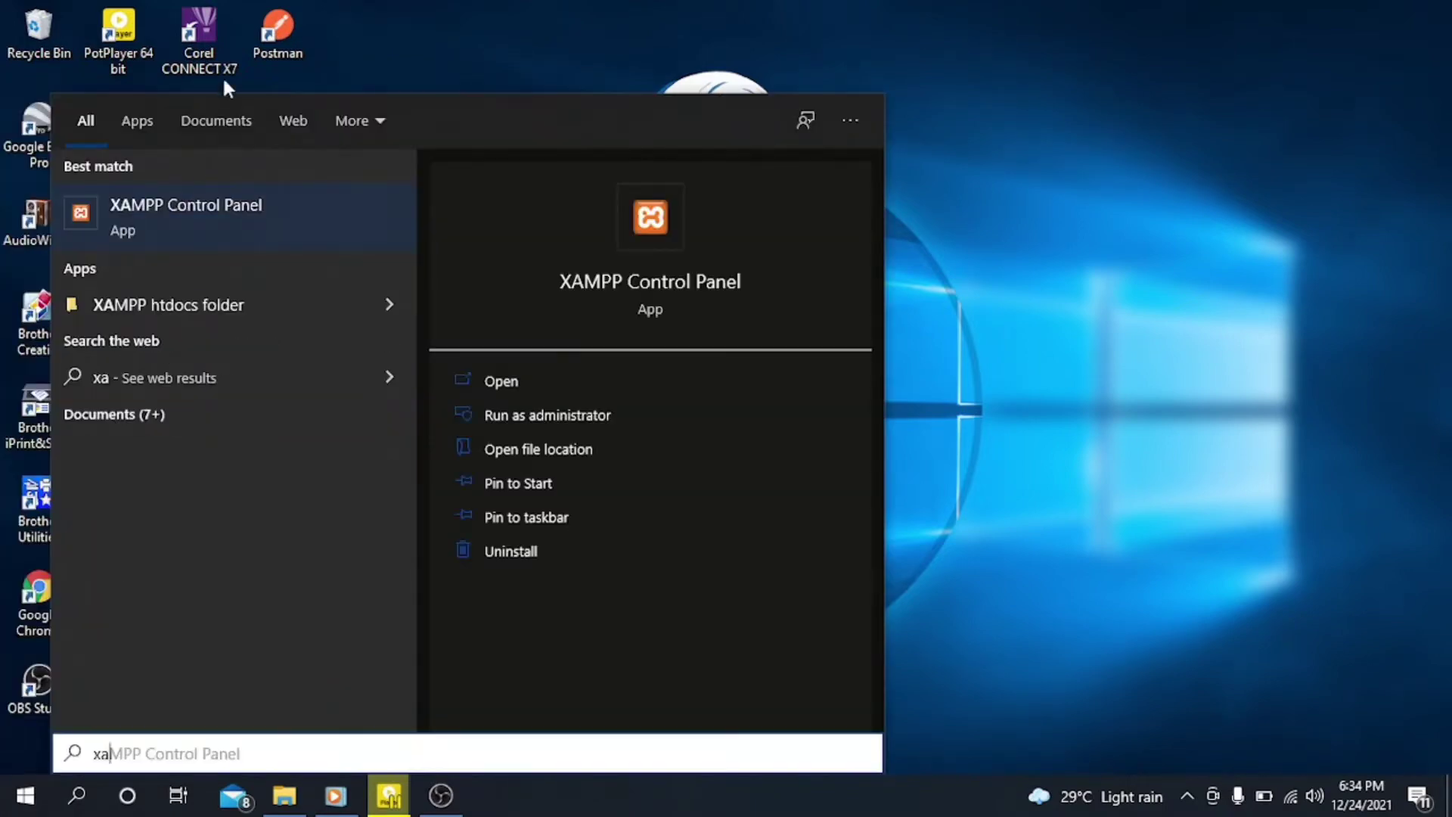
pyautogui.click(229, 218)
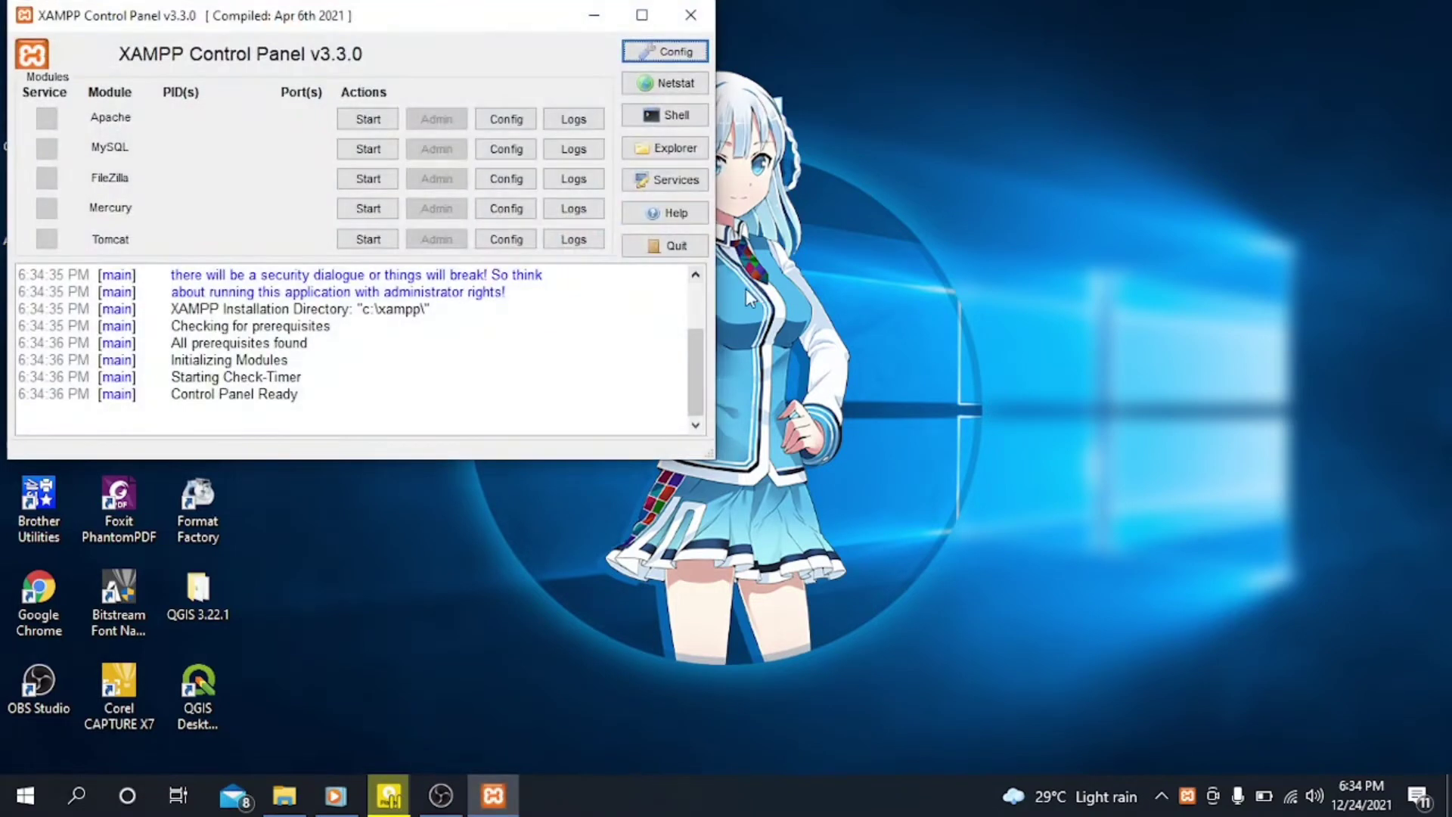
pyautogui.click(378, 120)
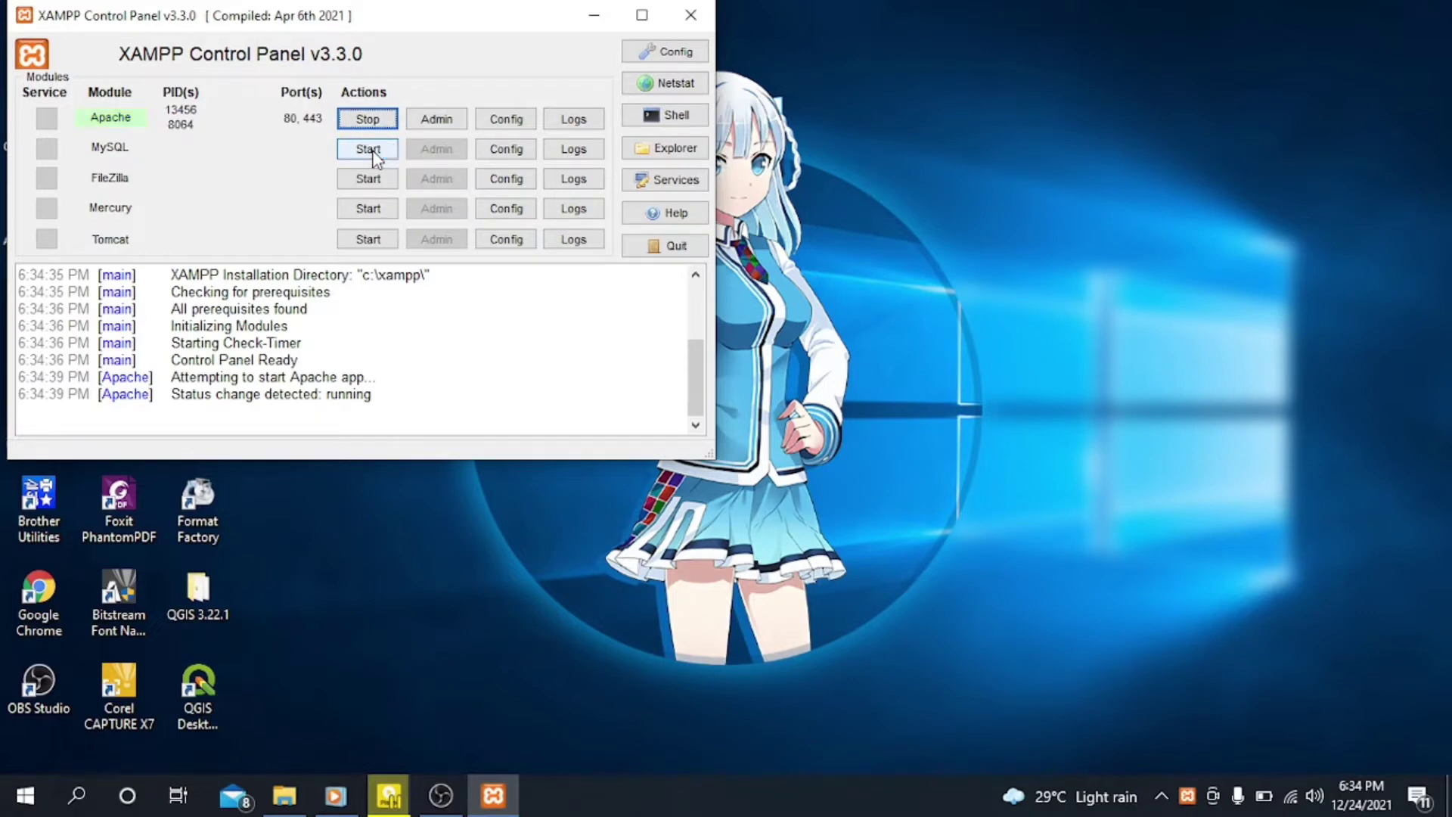
pyautogui.click(372, 150)
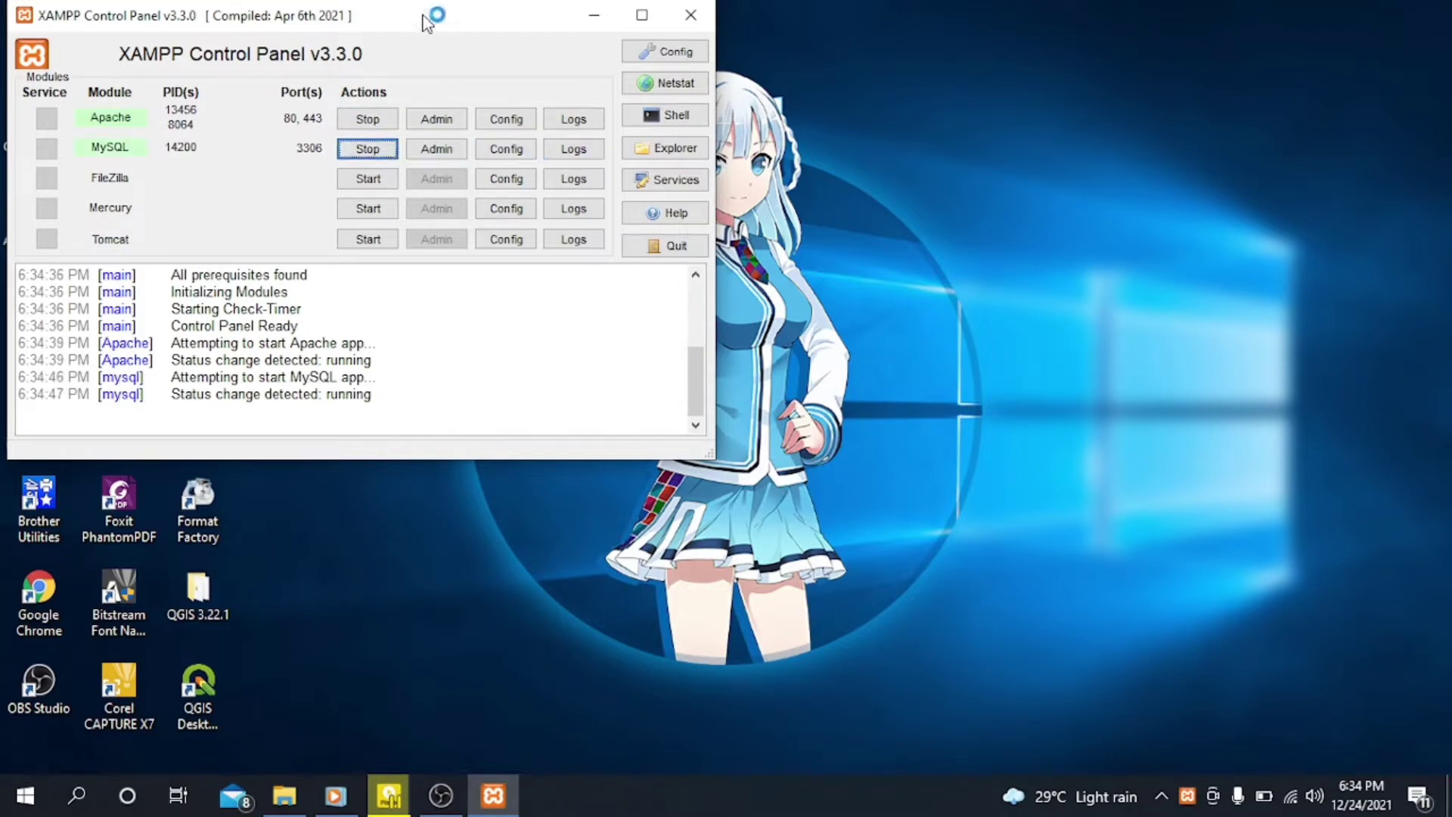
pyautogui.click(592, 28)
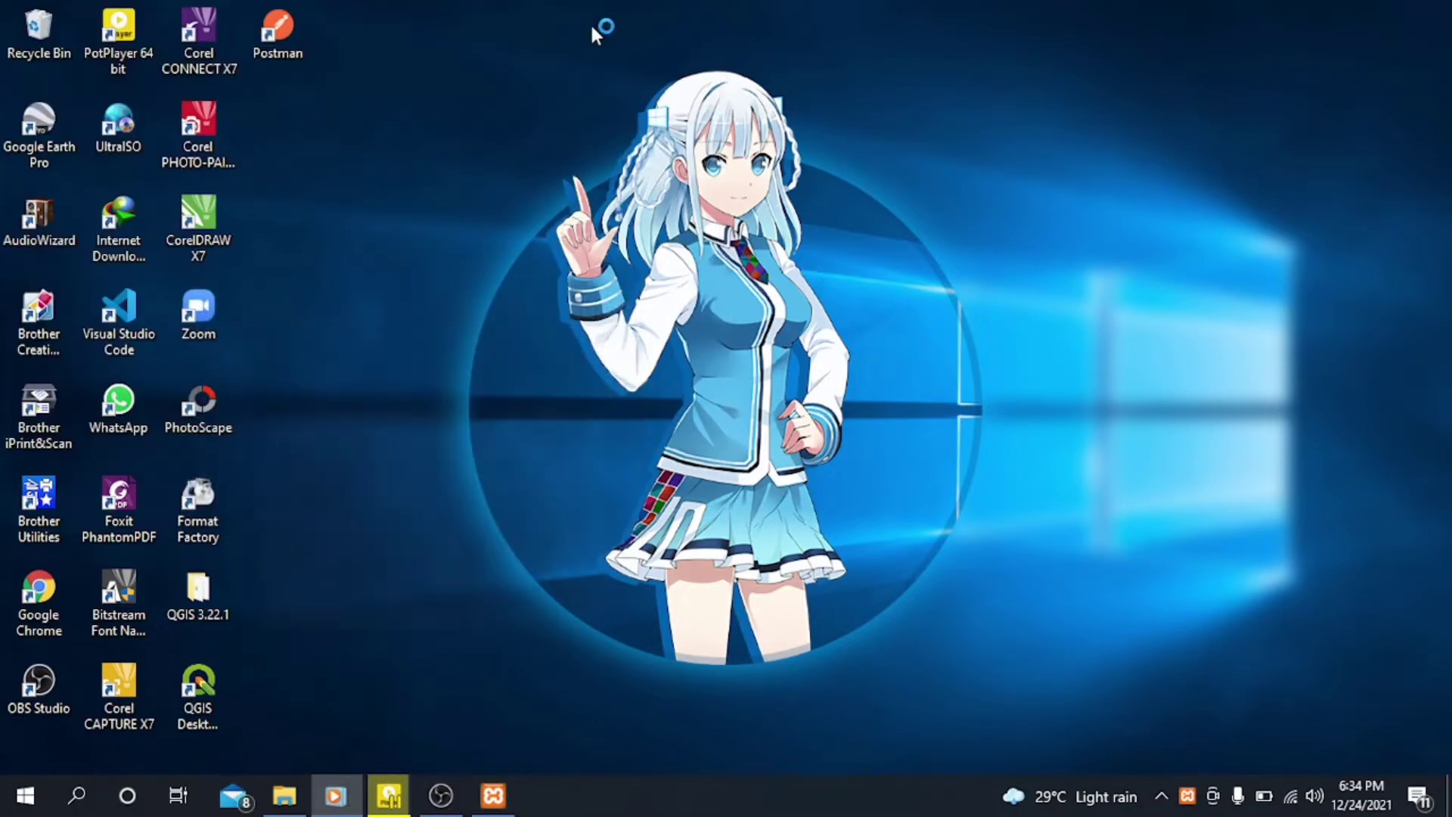
# Step: Switch to Google Chrome, load localhost, and open phpMyAdmin from the XAMPP dashboard
pyautogui.doubleClick(49, 599)
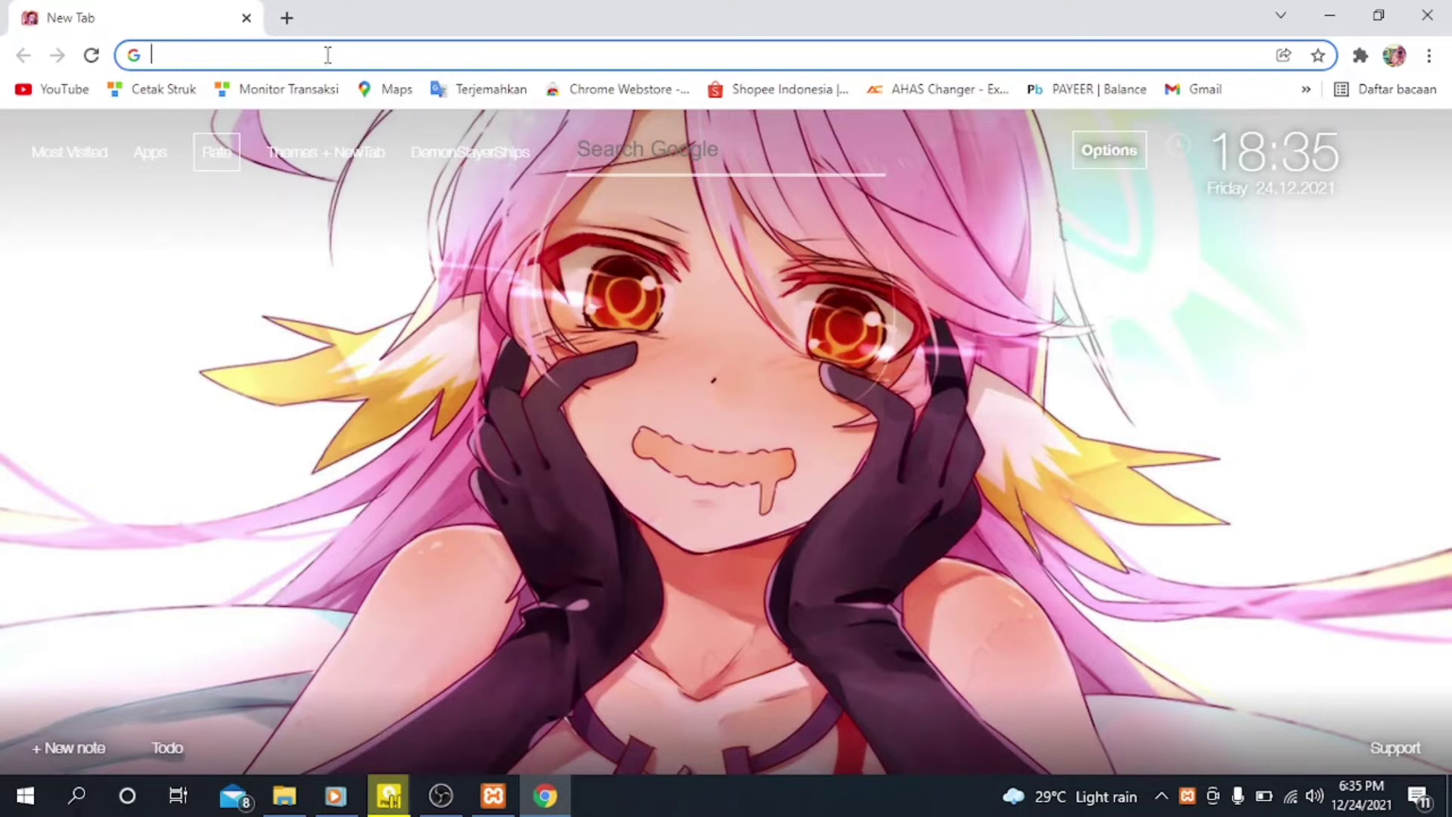
pyautogui.write('local')
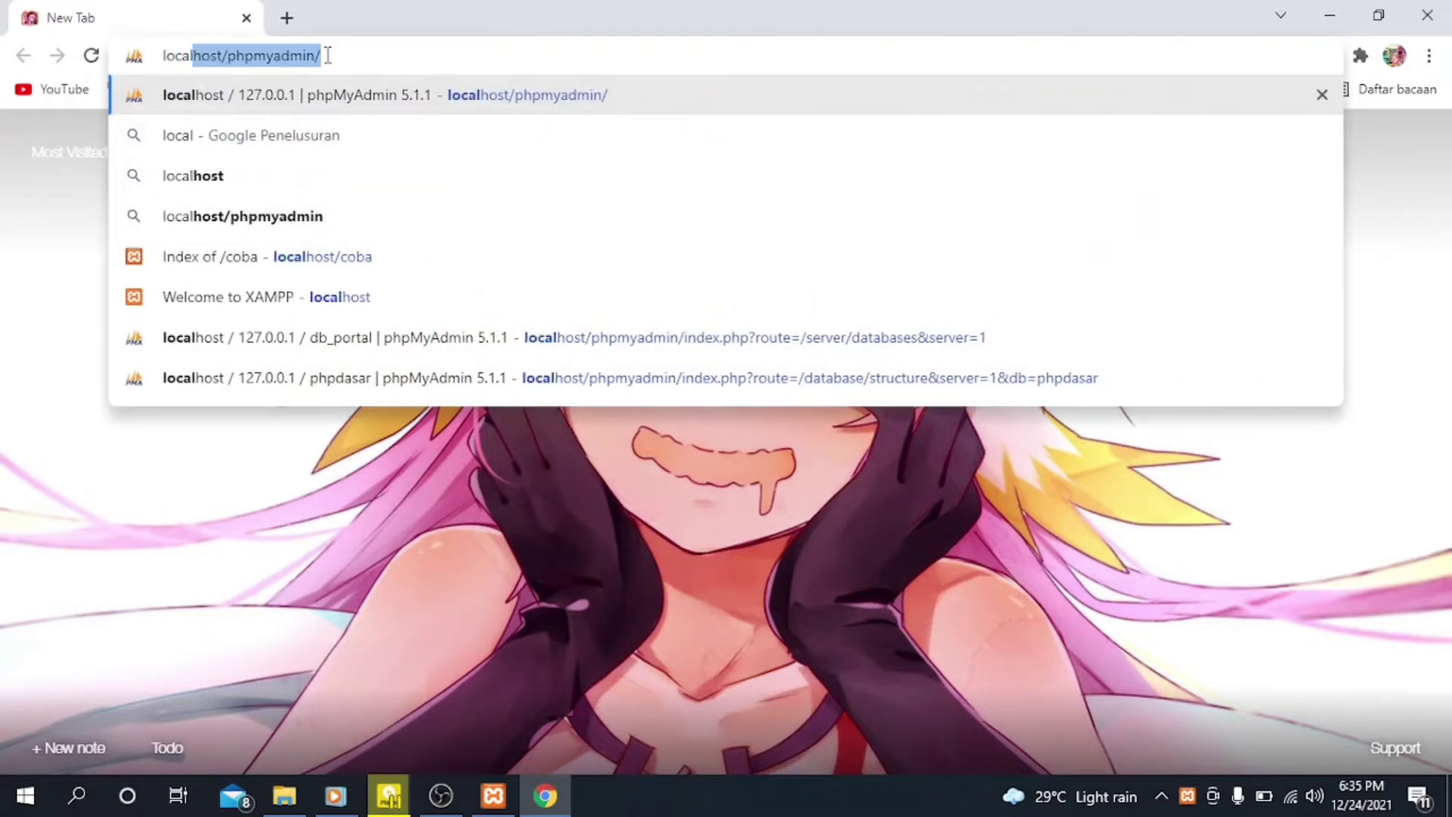
pyautogui.write('h')
pyautogui.press('BackSpace')
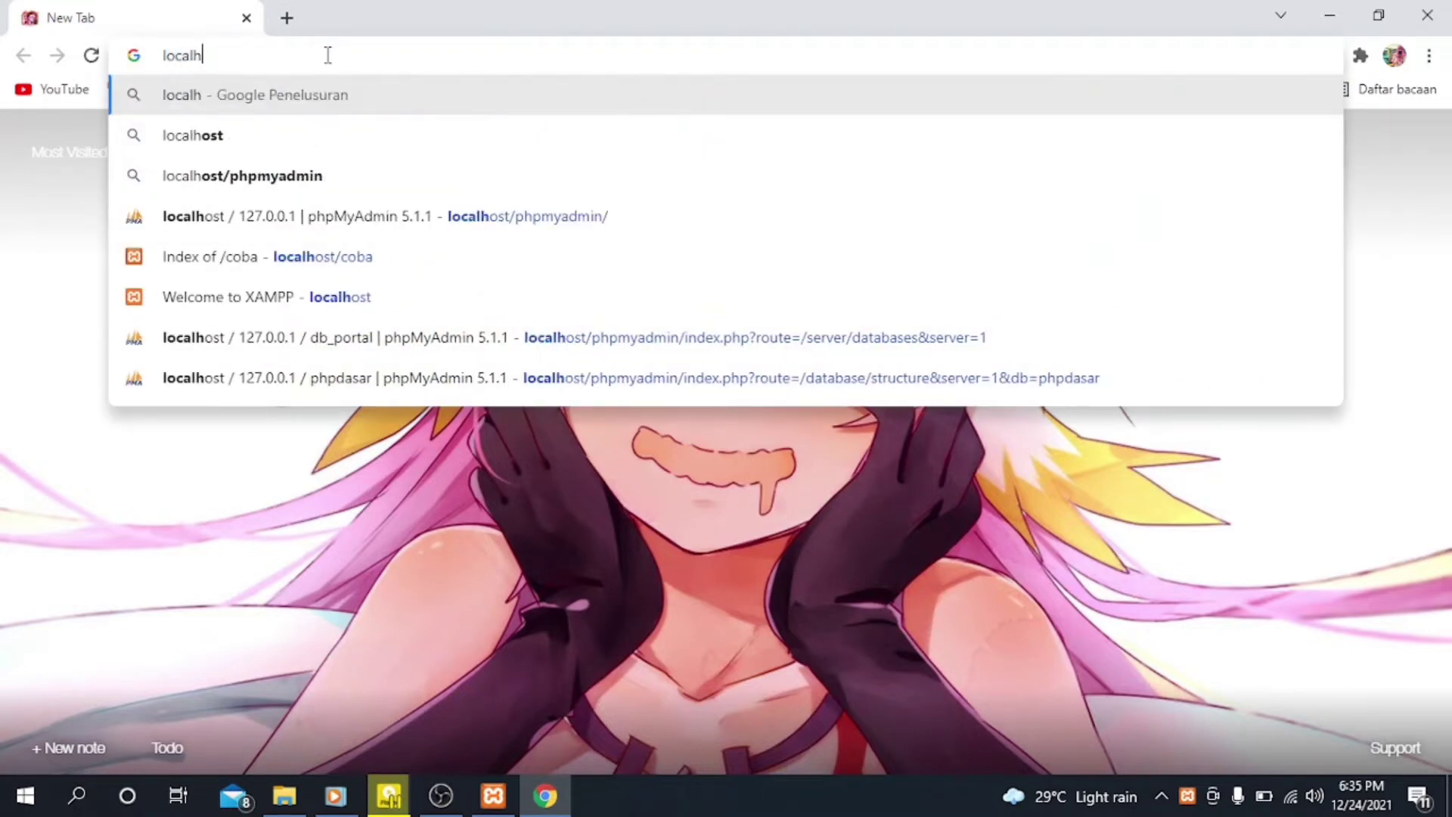
pyautogui.write('os')
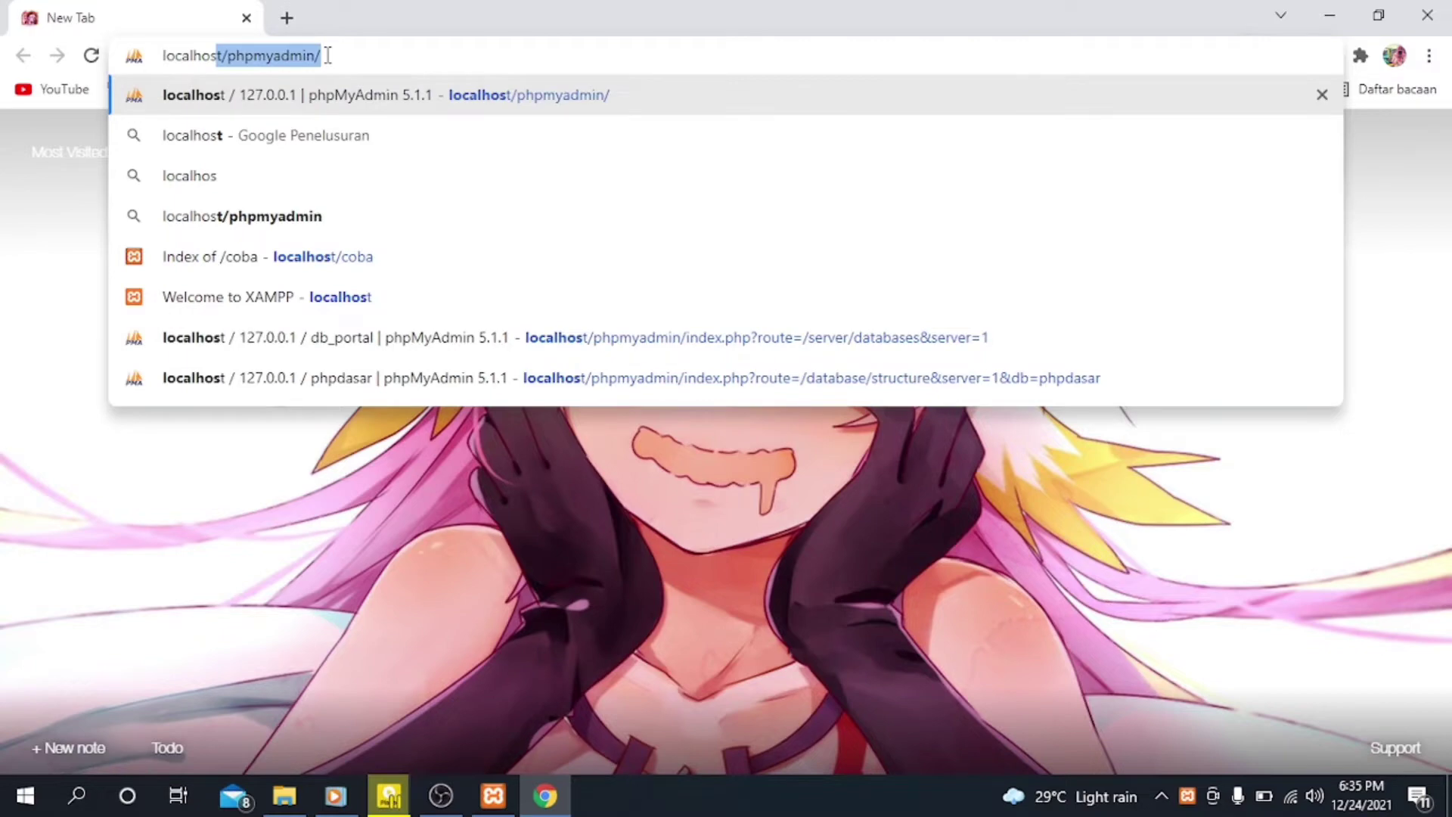
pyautogui.write('t')
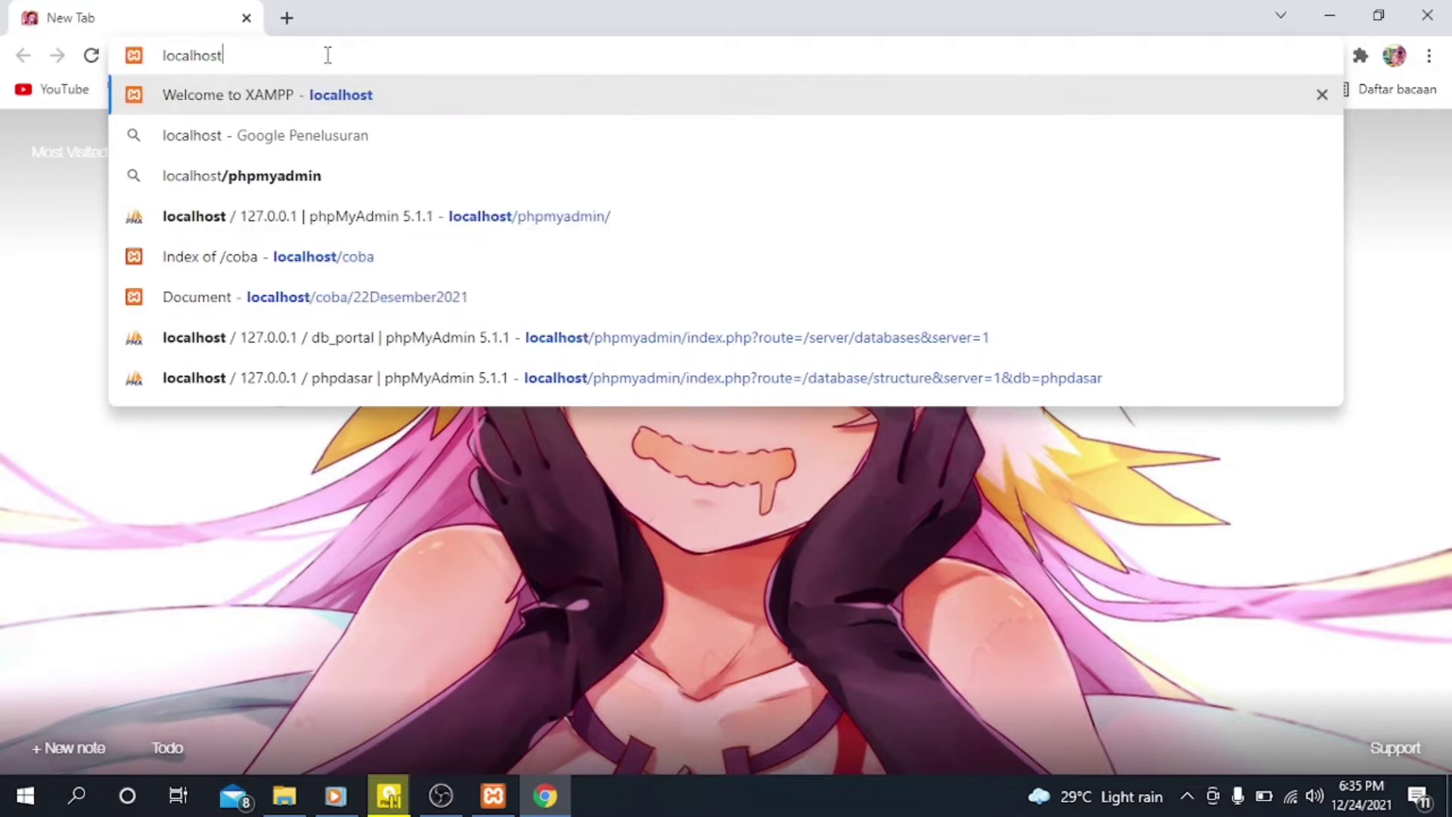
pyautogui.press('Return')
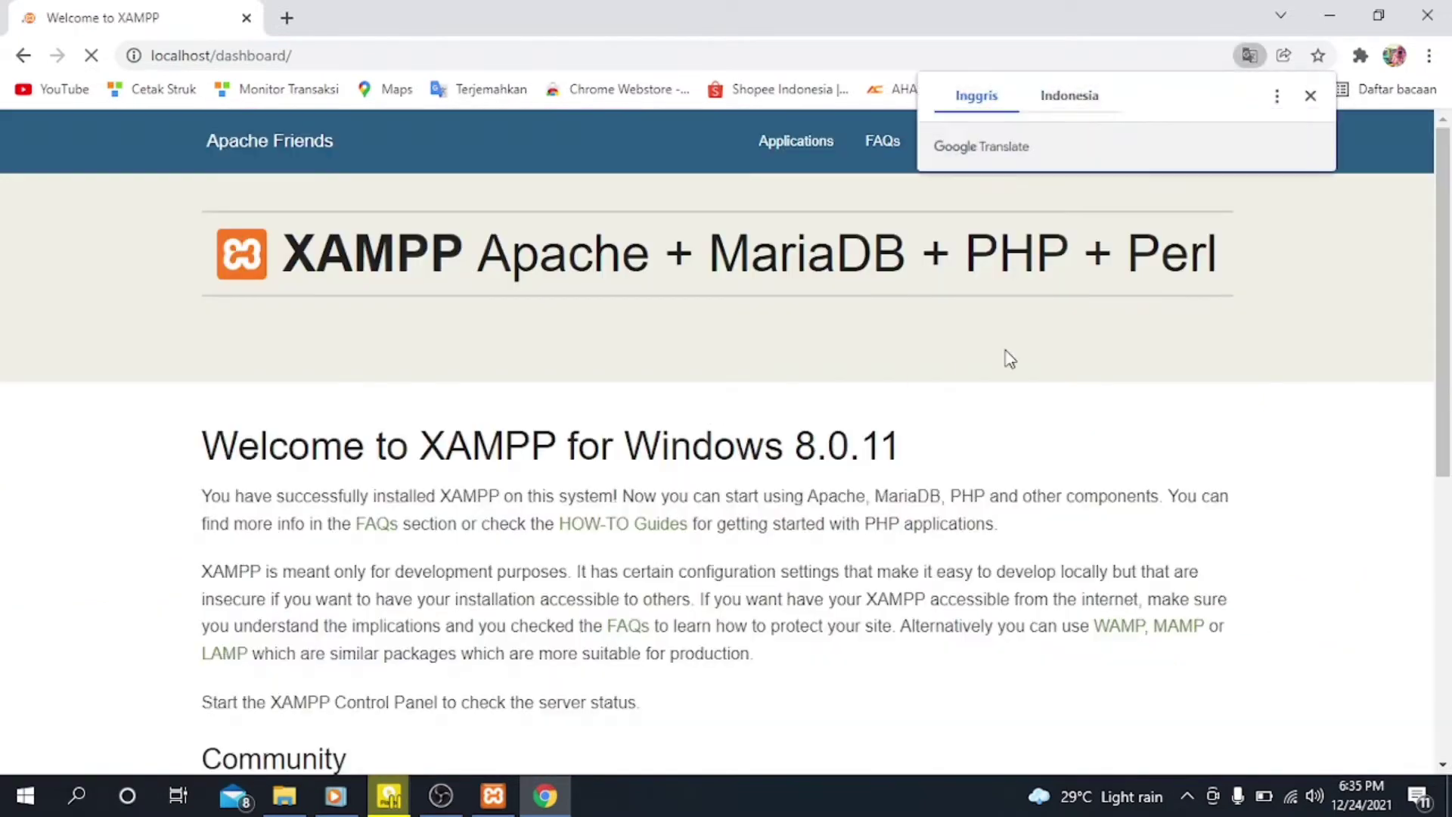
pyautogui.click(1313, 98)
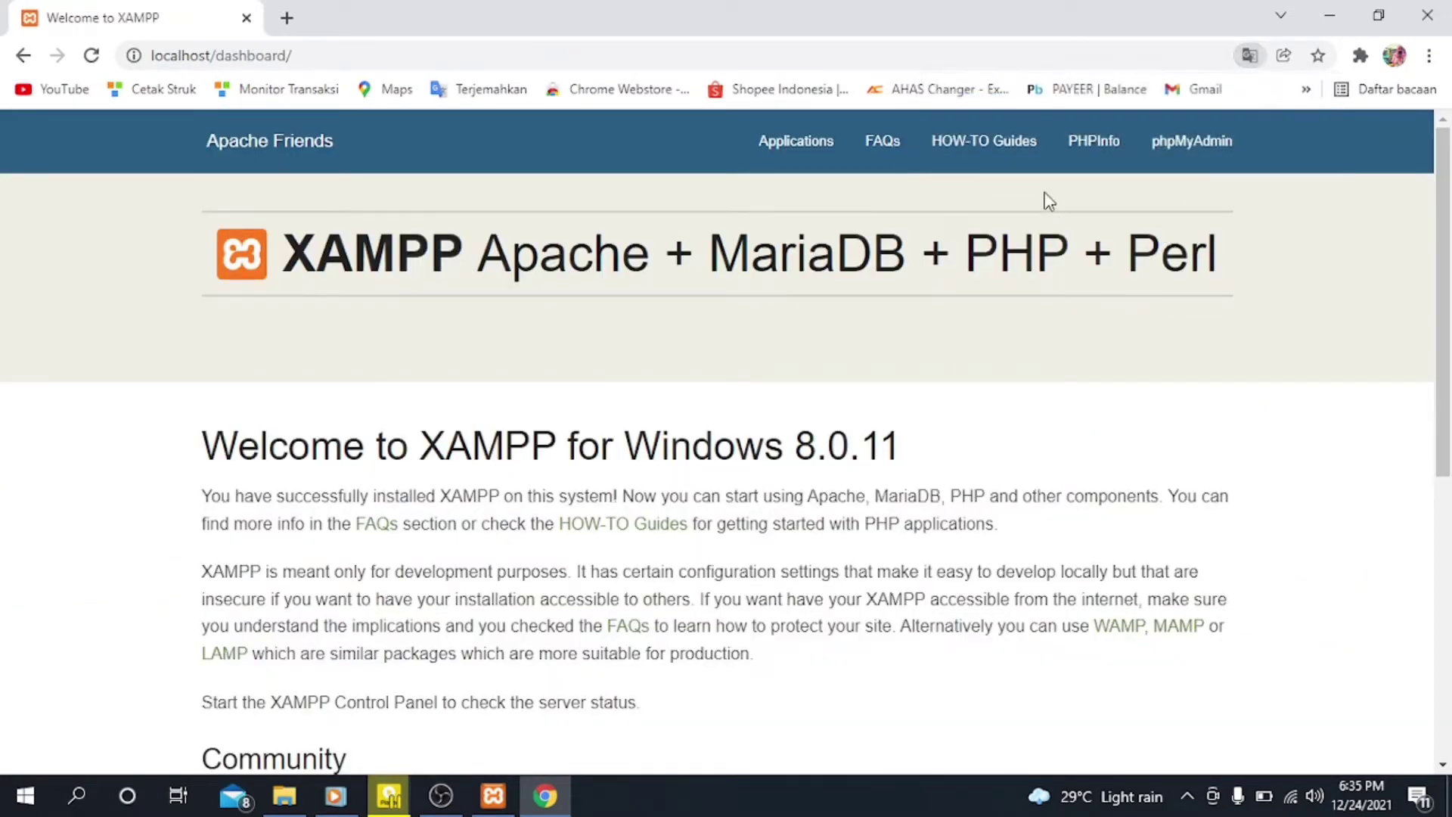
pyautogui.click(1208, 159)
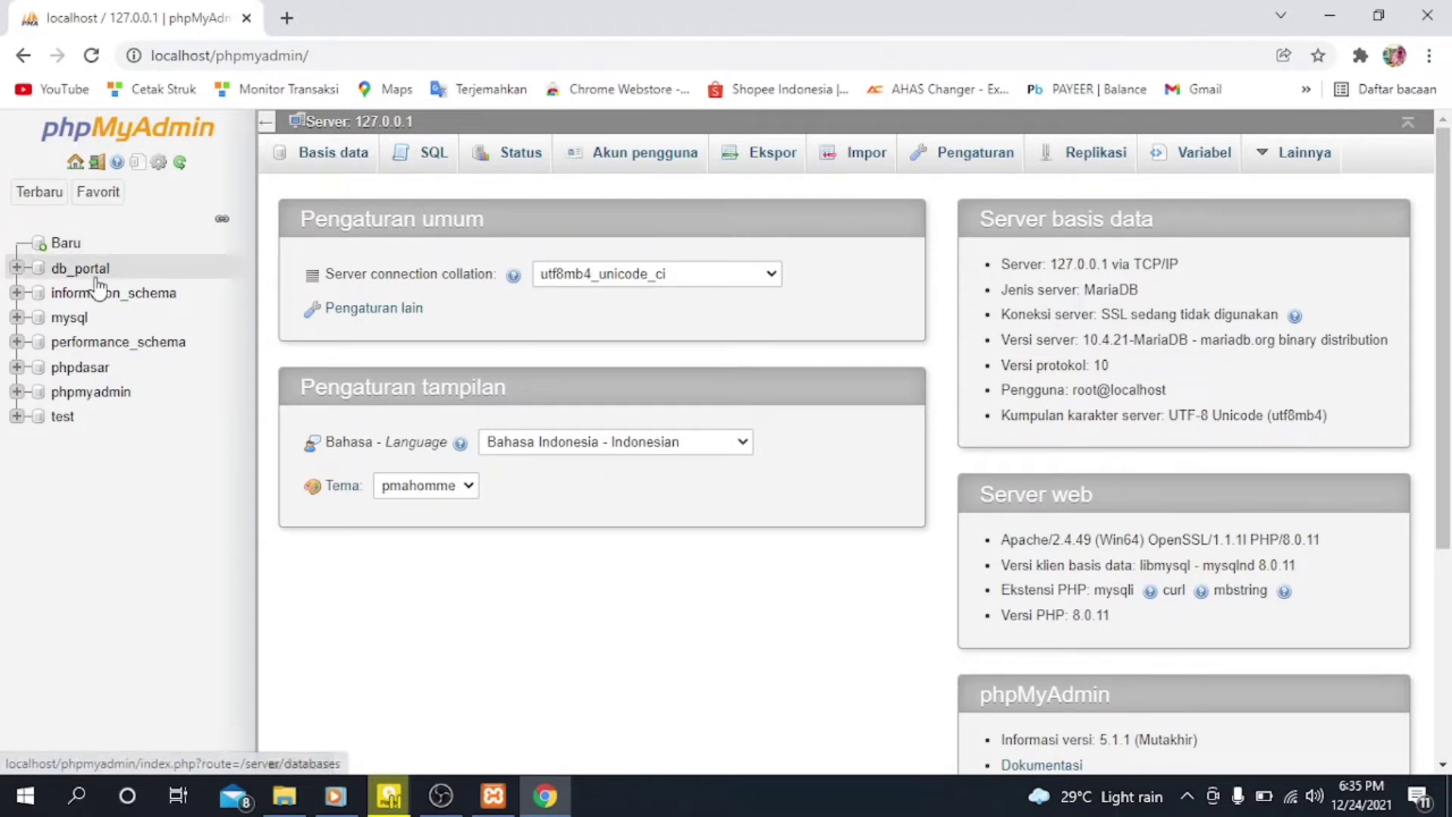
# Step: Create a new database named php
pyautogui.click(61, 245)
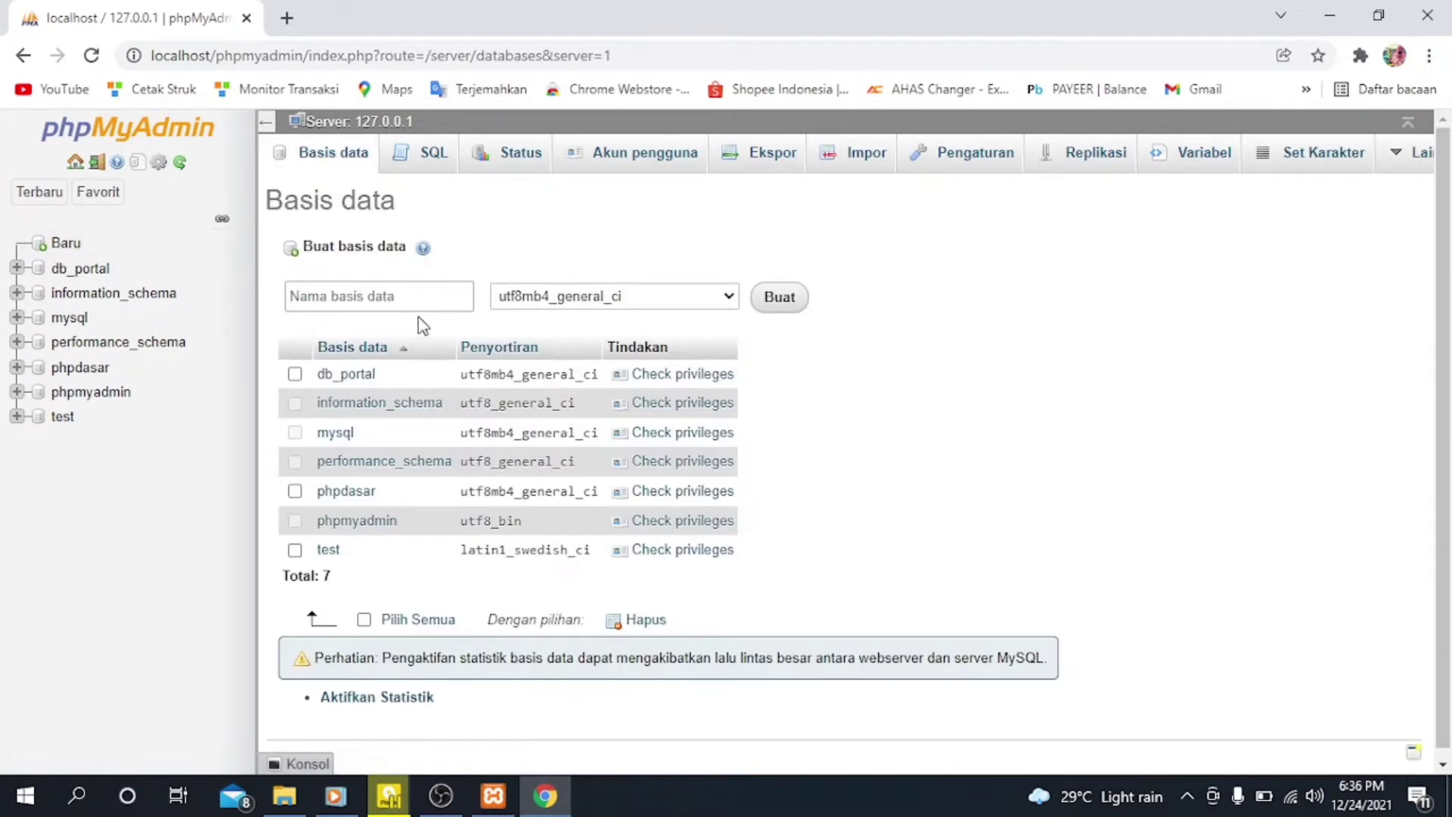
pyautogui.click(405, 293)
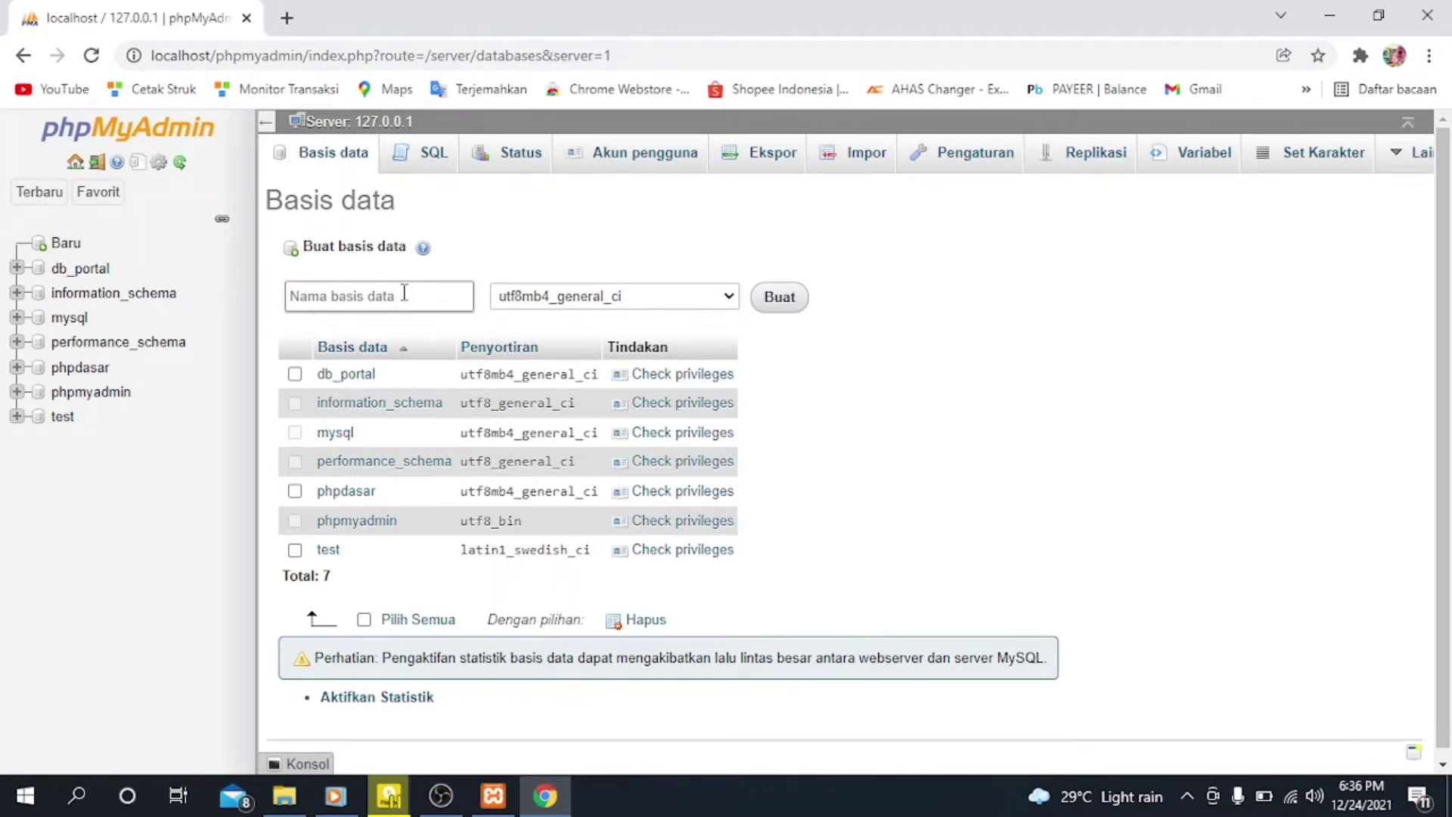
pyautogui.click(404, 293)
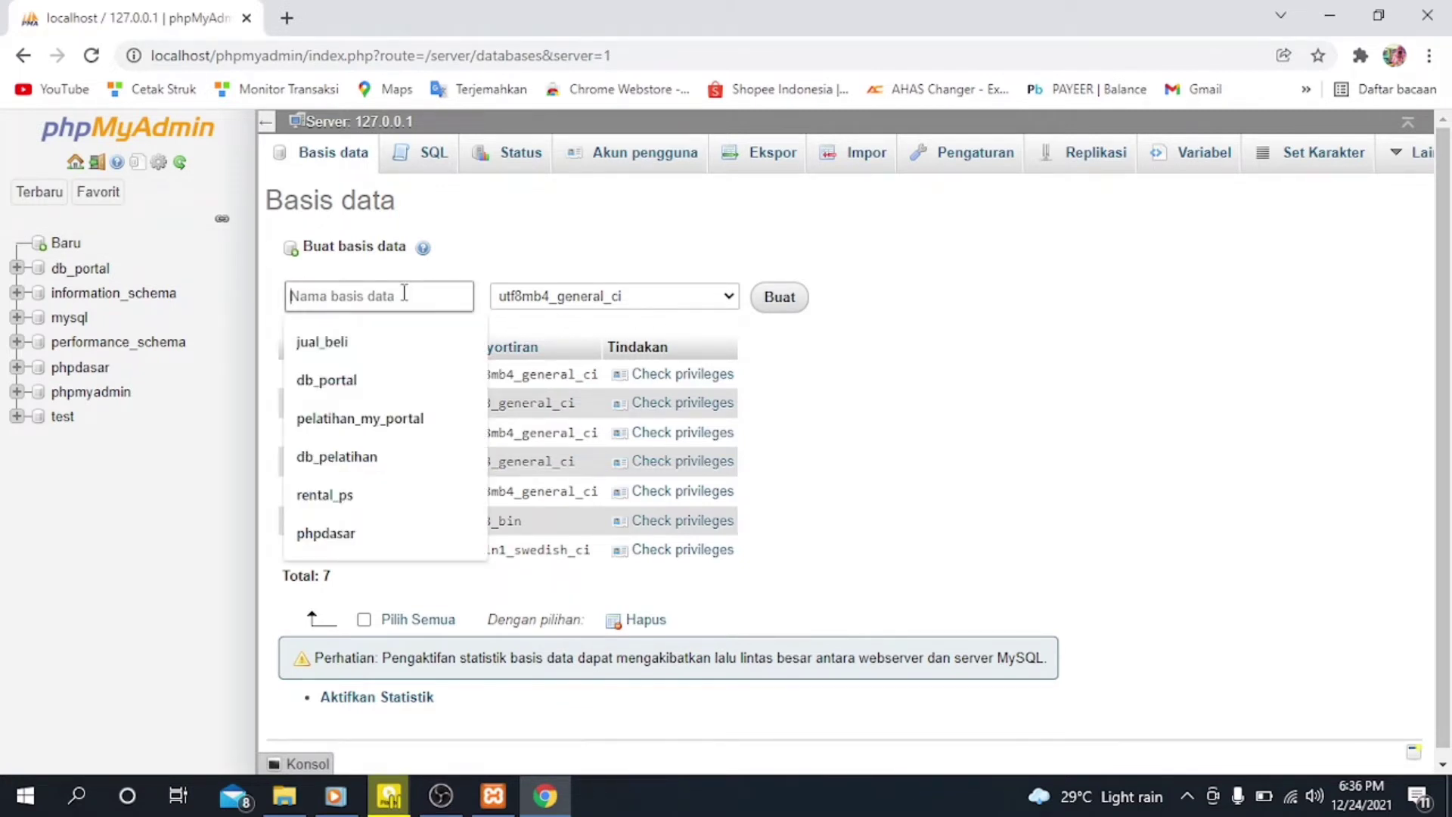
pyautogui.write('php')
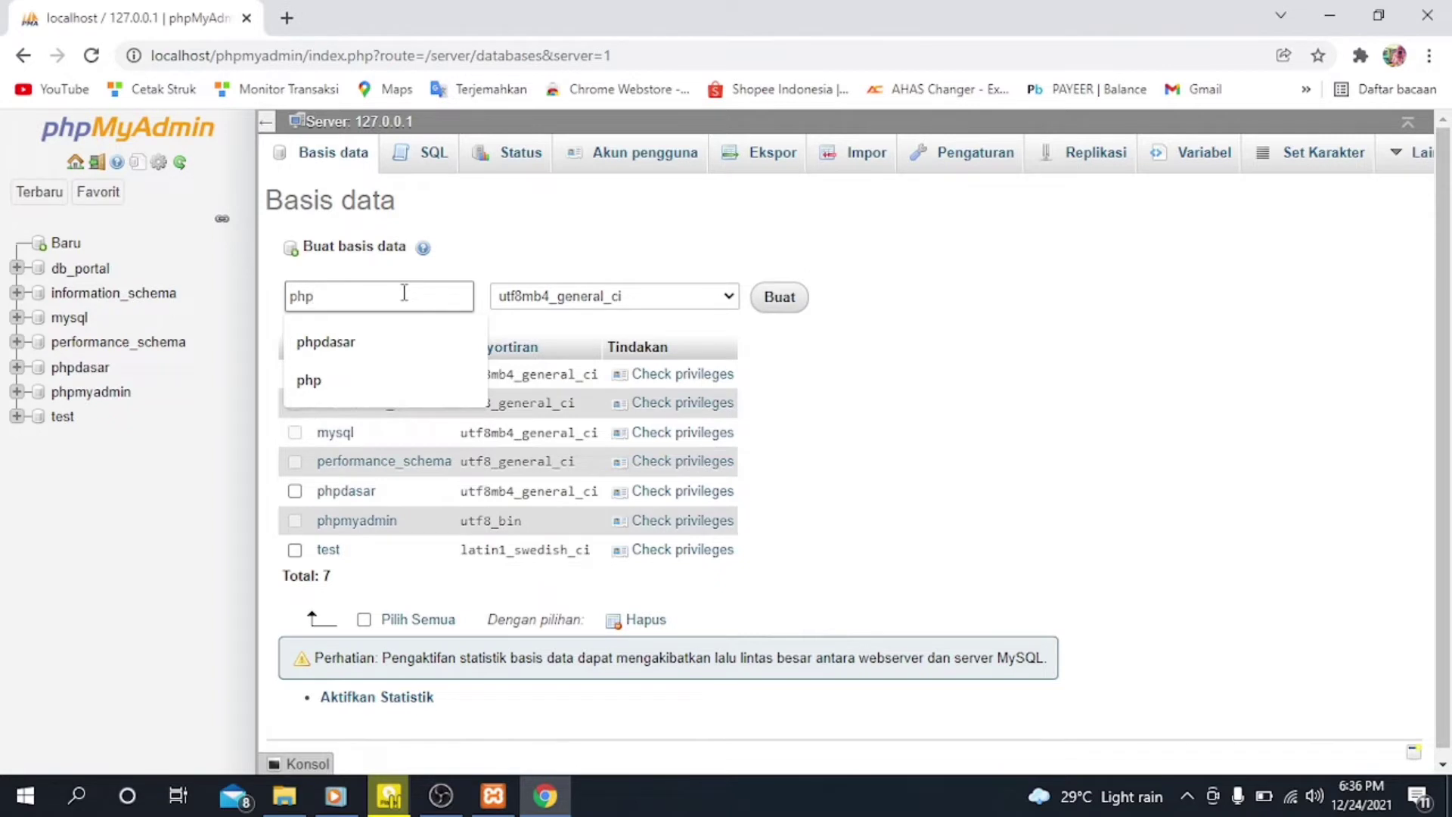
pyautogui.click(373, 381)
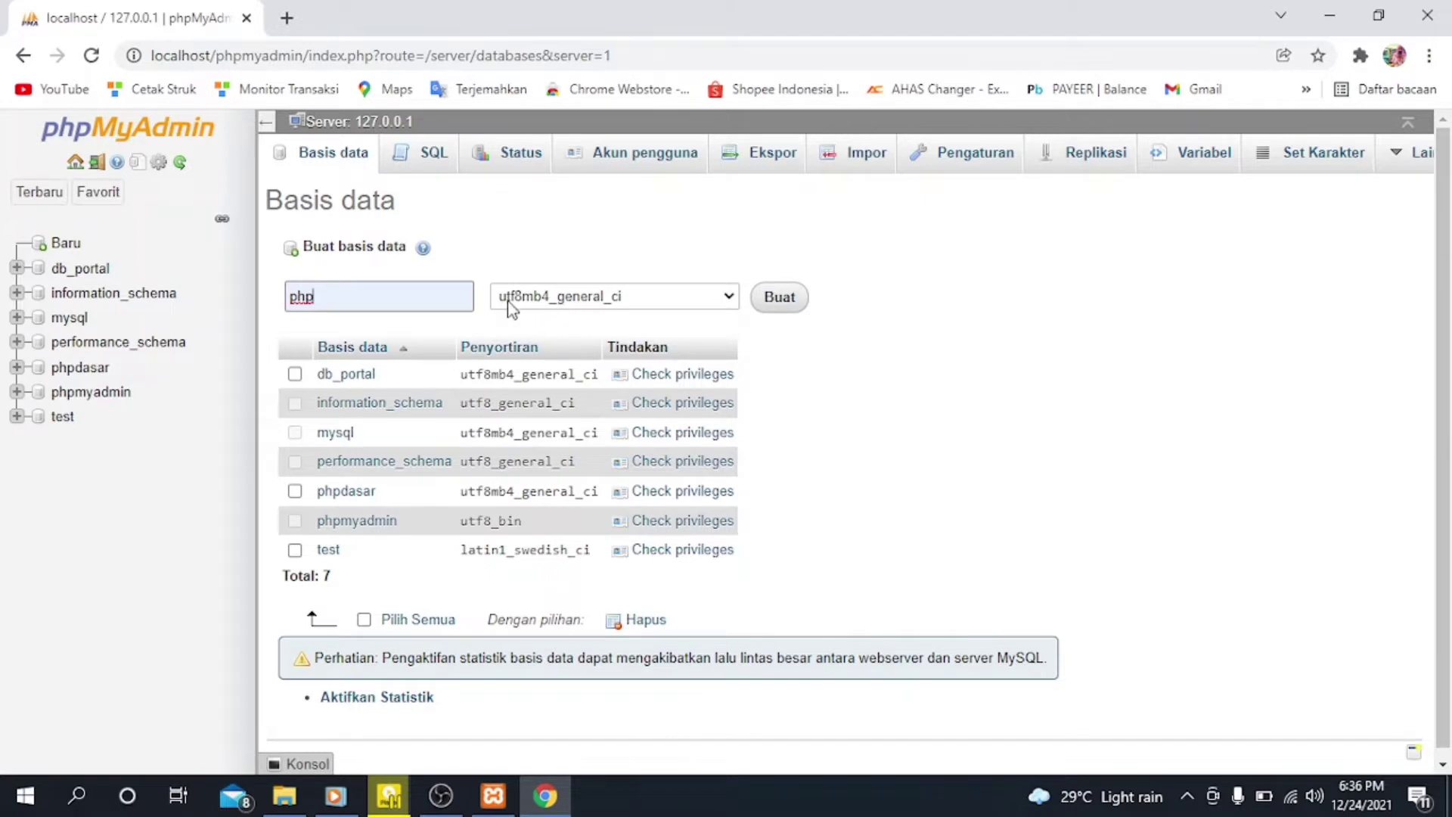
pyautogui.click(789, 308)
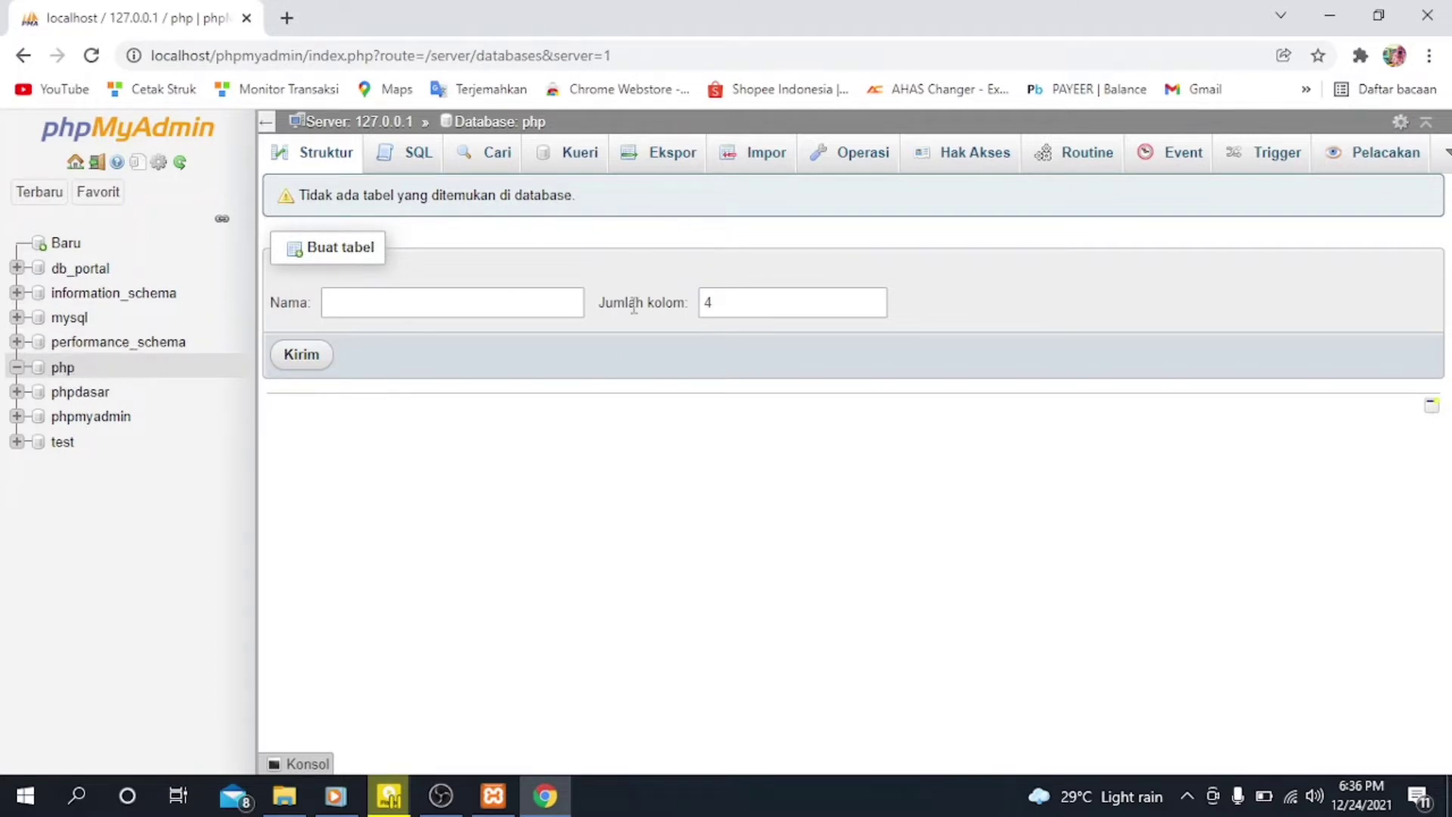
# Step: Start a new table named mahasiswa with 4 columns in the php database
pyautogui.click(402, 304)
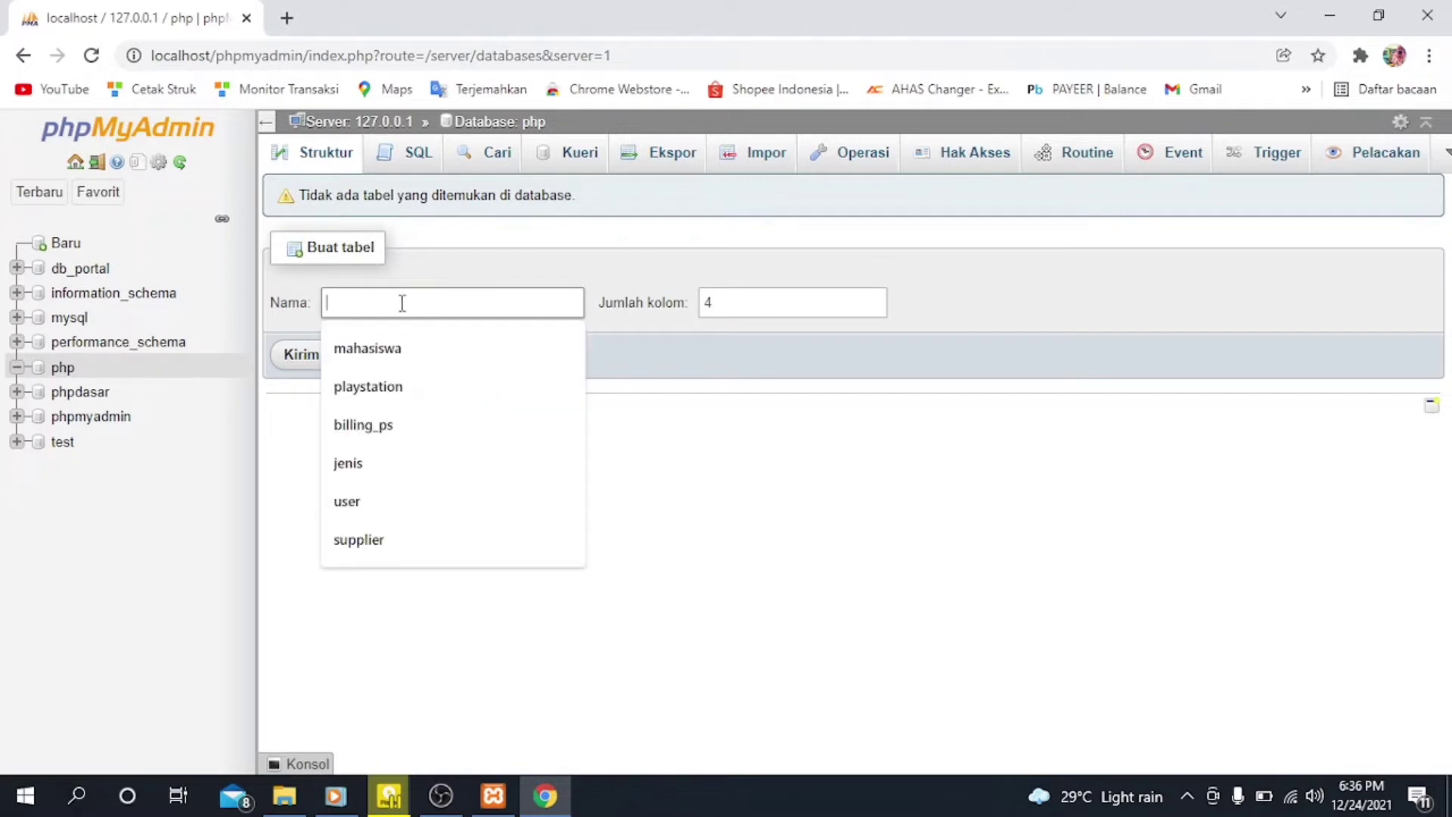
pyautogui.write('mahasiswa')
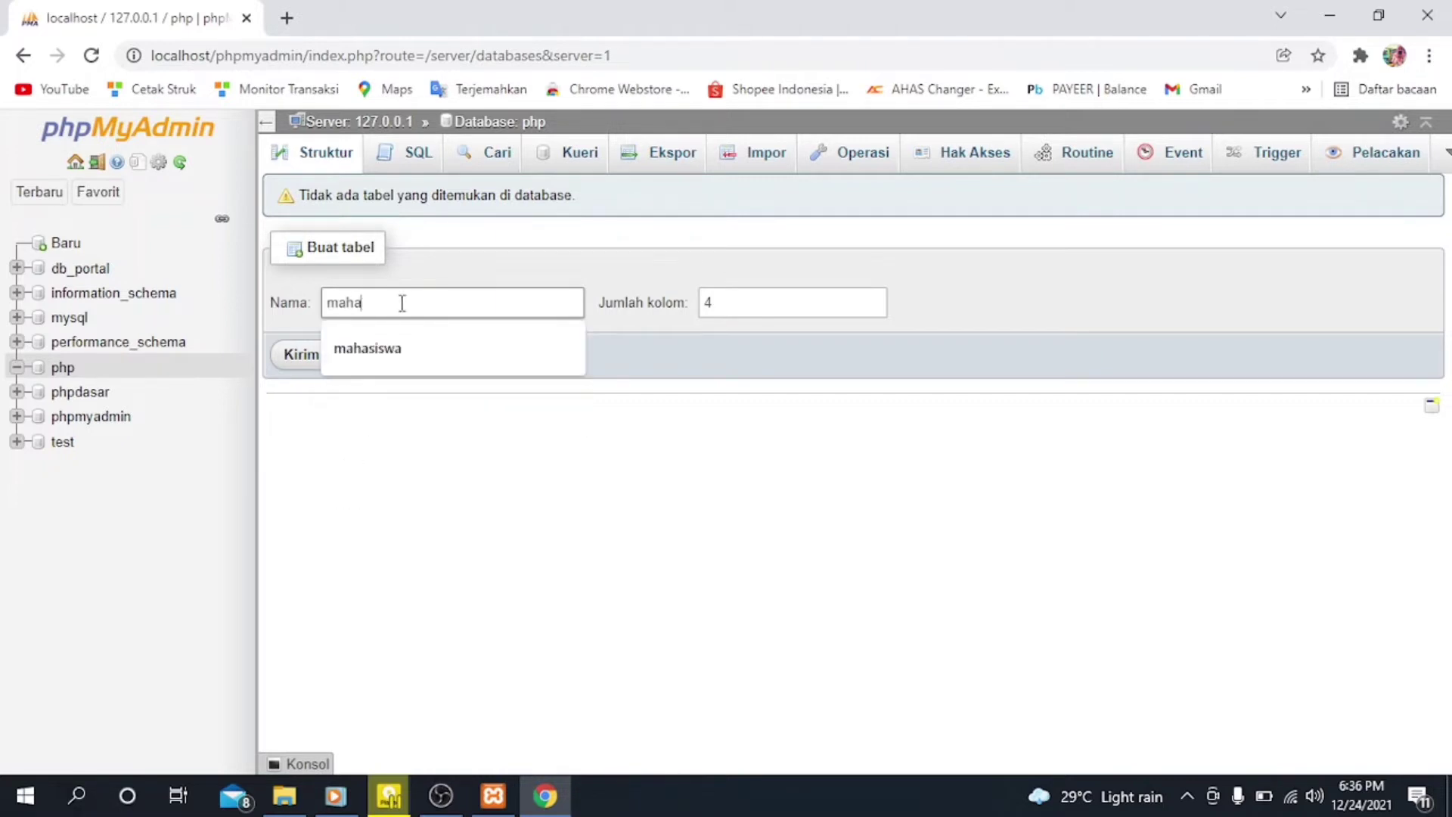
pyautogui.click(418, 357)
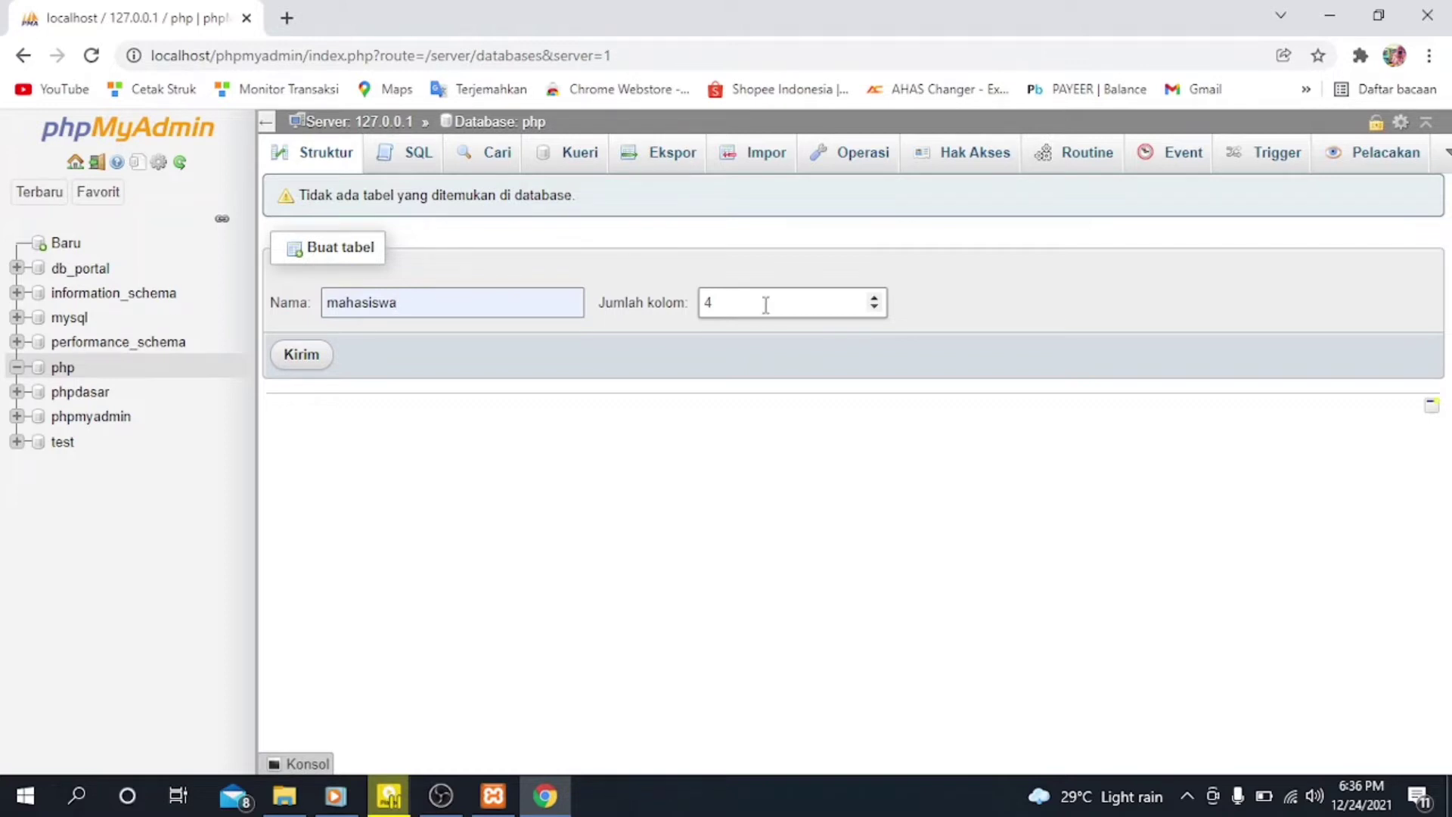
pyautogui.click(298, 359)
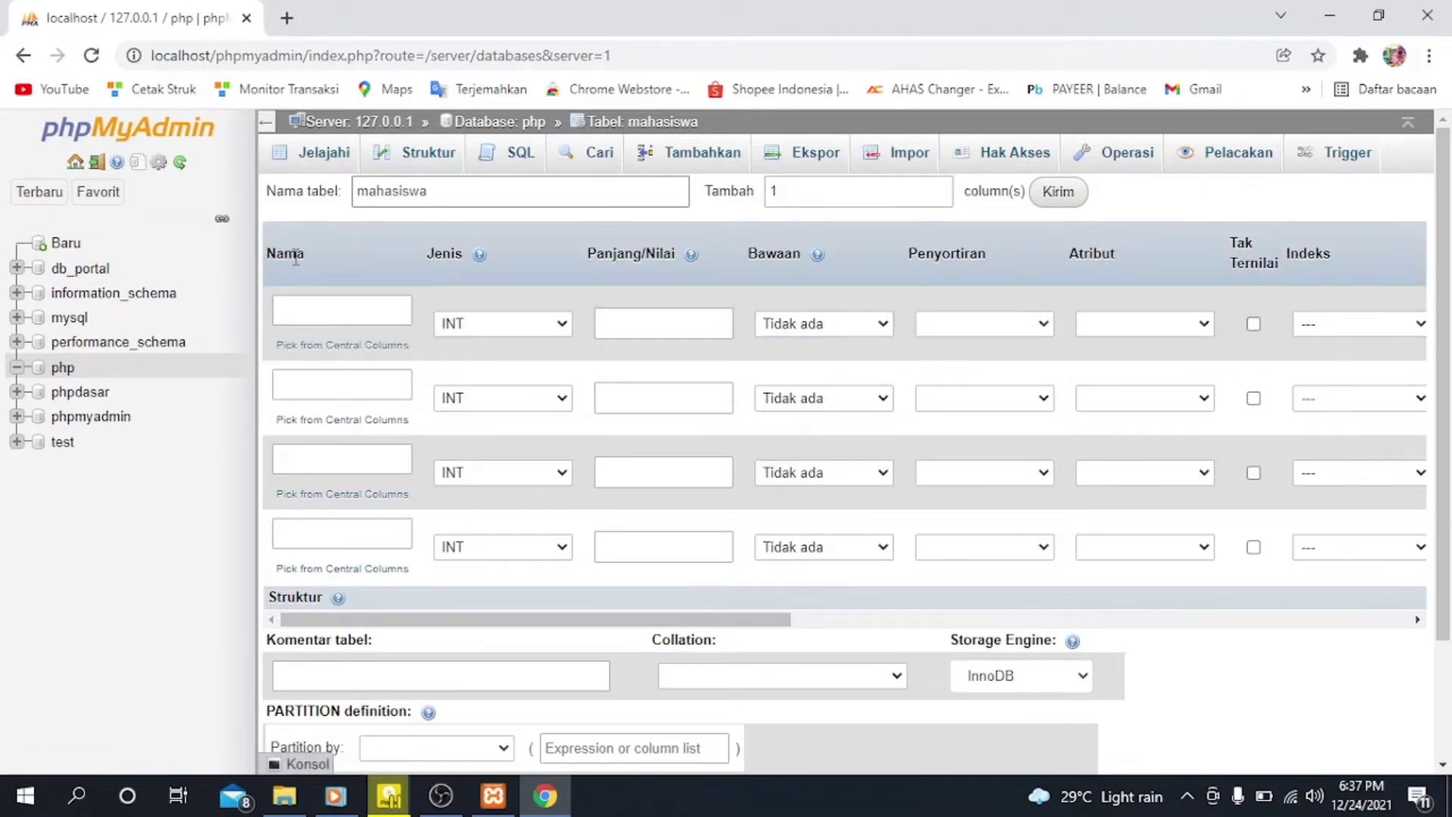
# Step: Name the first column of the mahasiswa table id and keep its type as INT
pyautogui.click(358, 310)
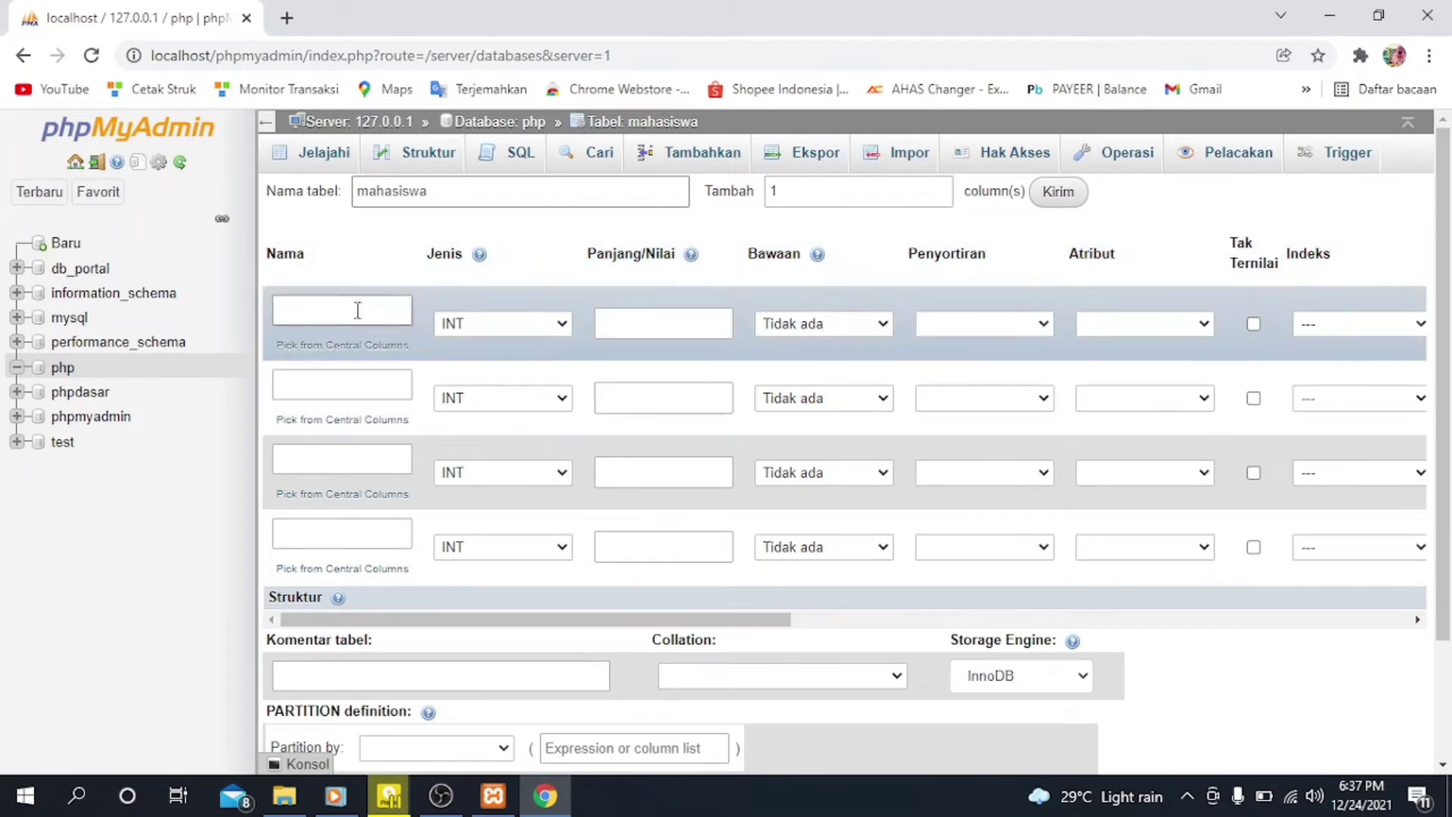
pyautogui.click(358, 309)
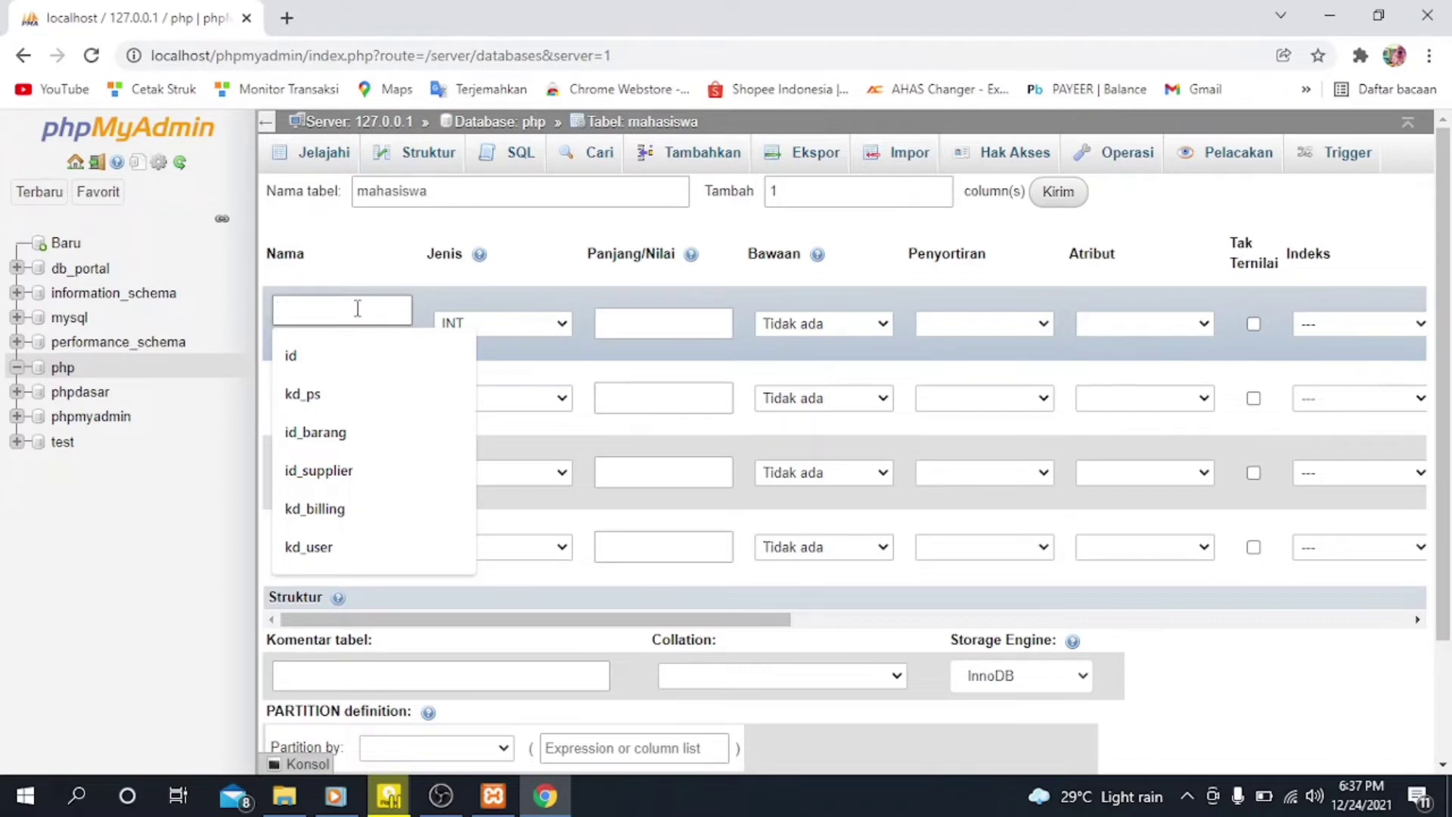
pyautogui.write('id')
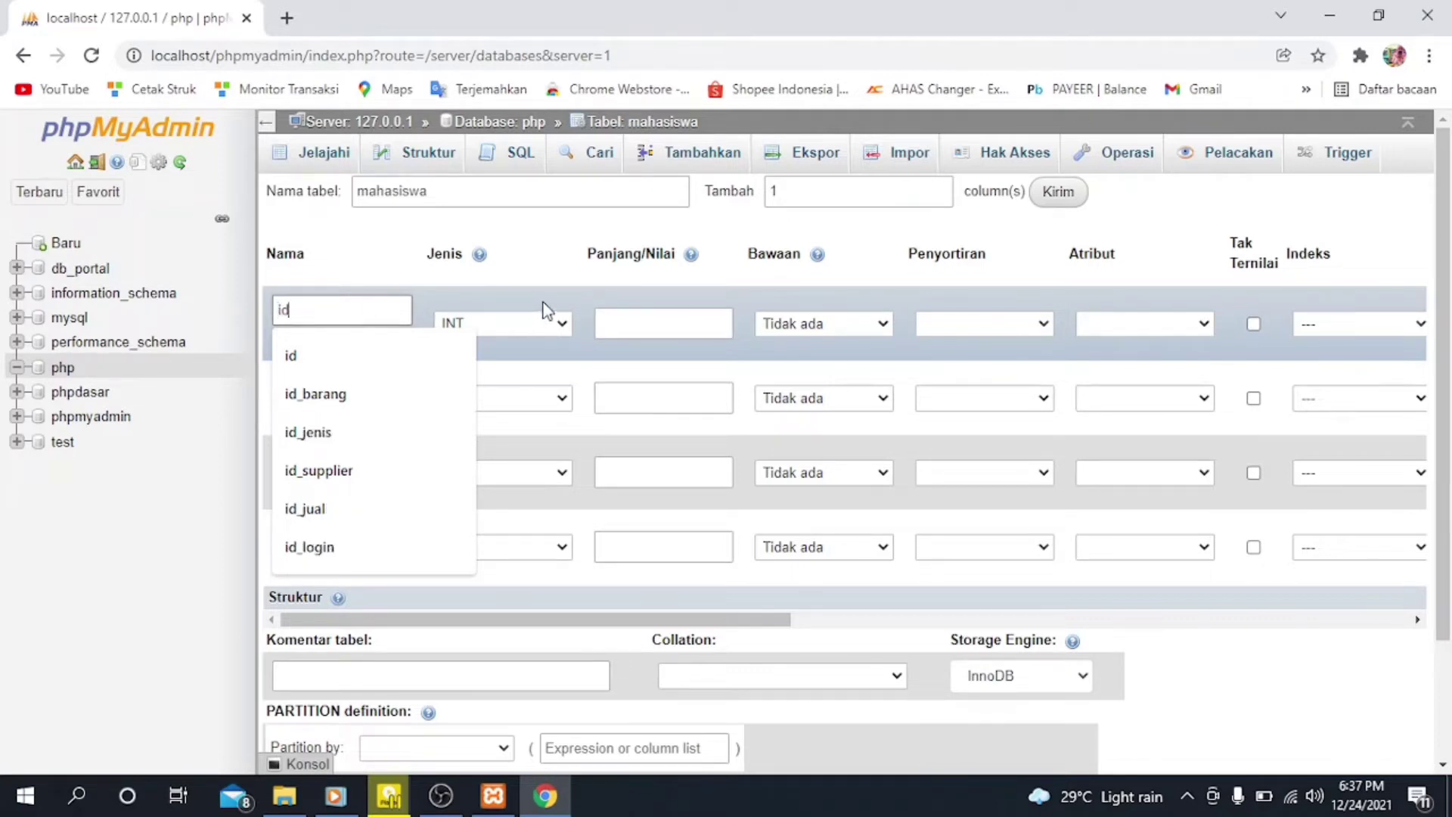
pyautogui.click(543, 302)
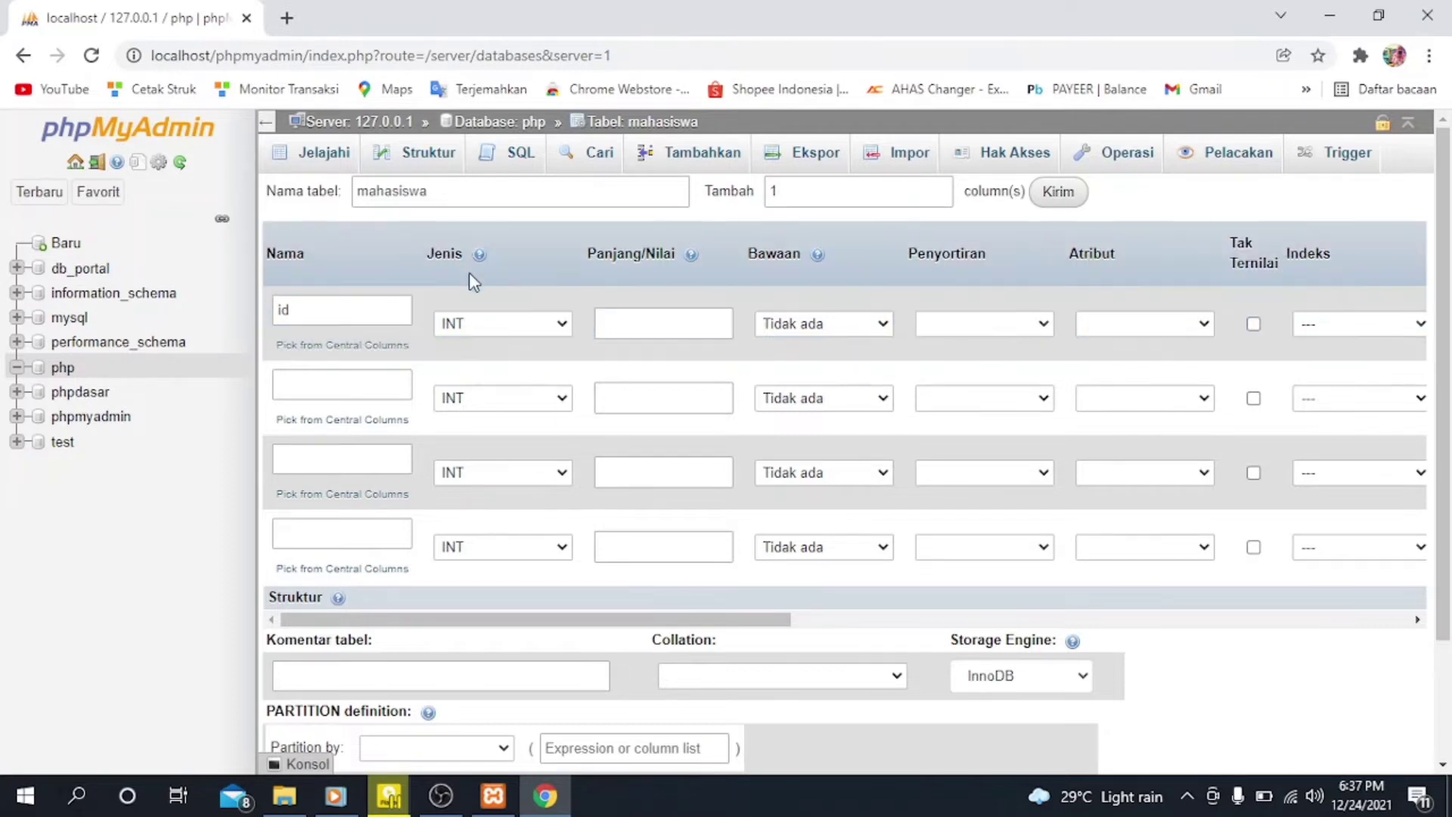
pyautogui.click(555, 333)
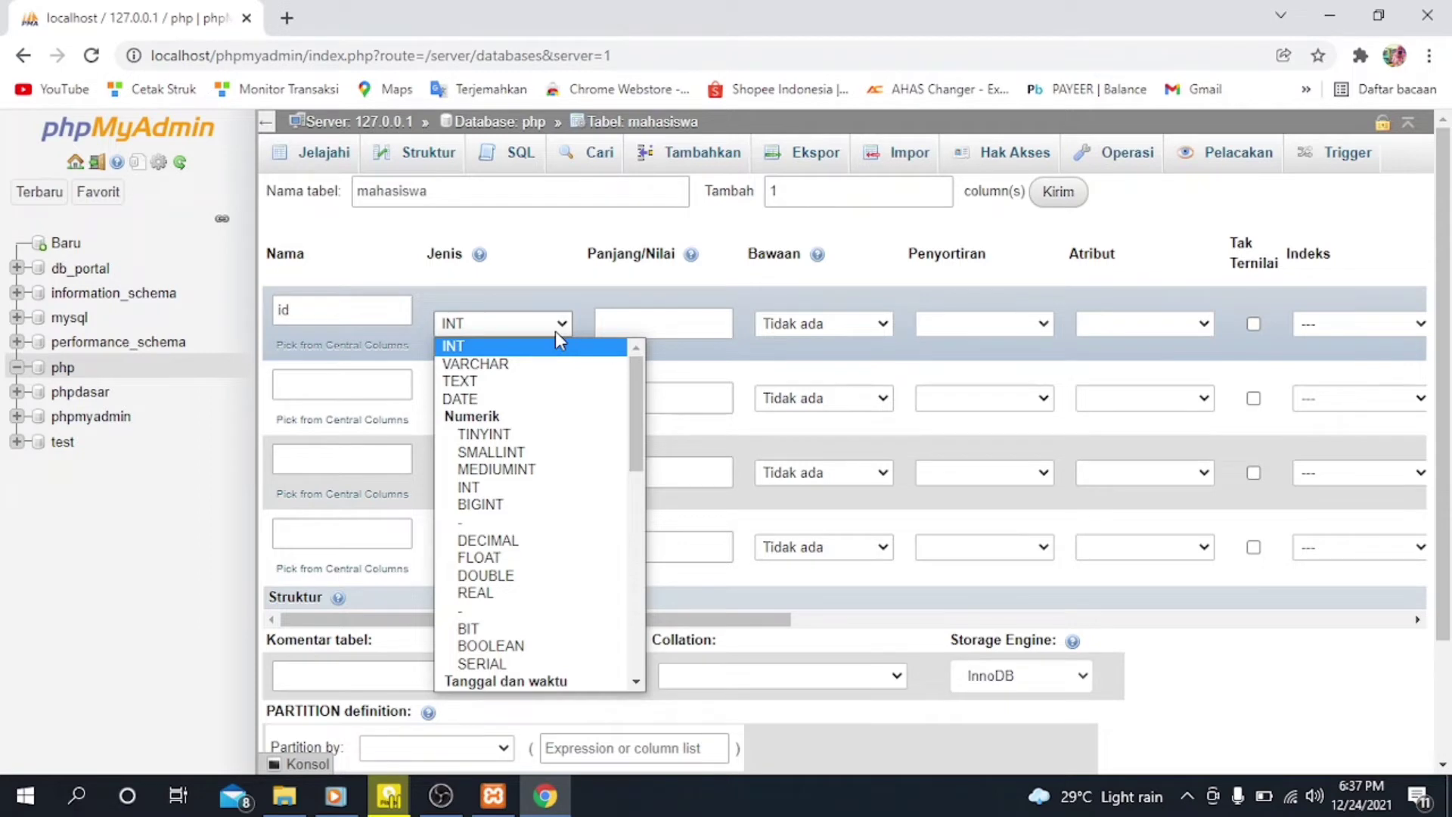
pyautogui.click(555, 330)
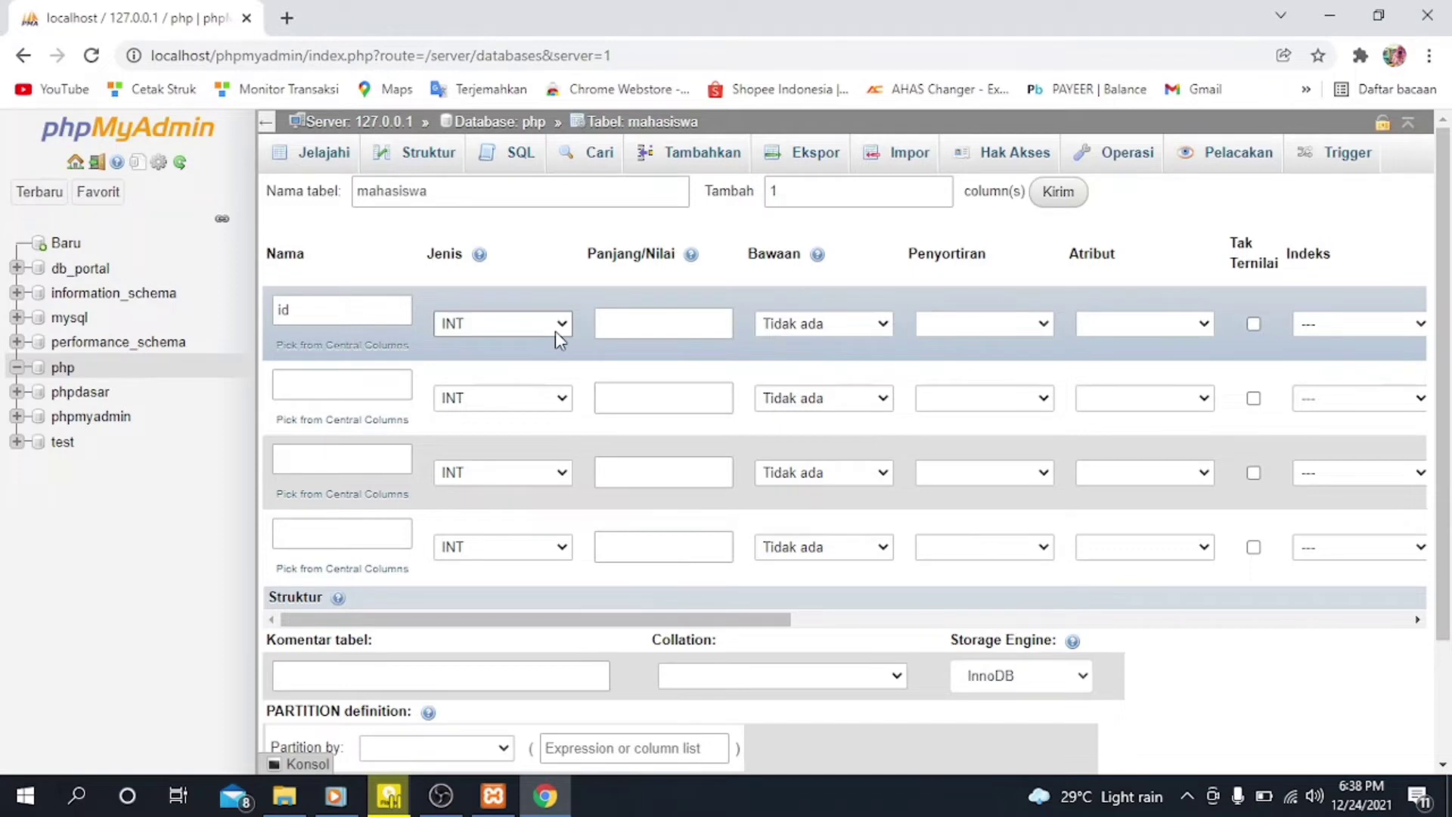
pyautogui.click(670, 326)
# Step: Give the id column a PRIMARY index and enable auto-increment (A_I) for it
pyautogui.hscroll(2, 1173, 320)
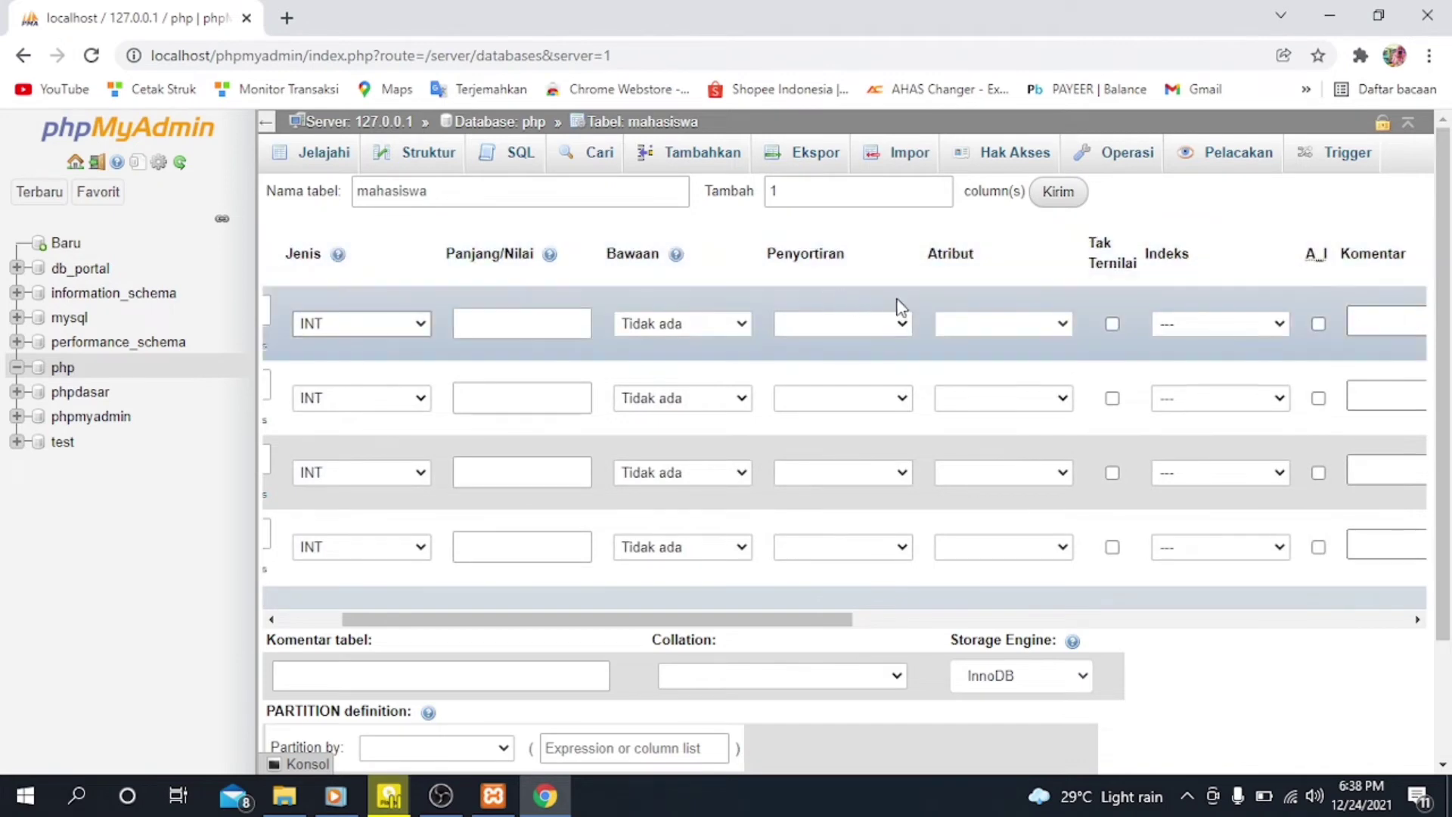
pyautogui.hscroll(3, 896, 303)
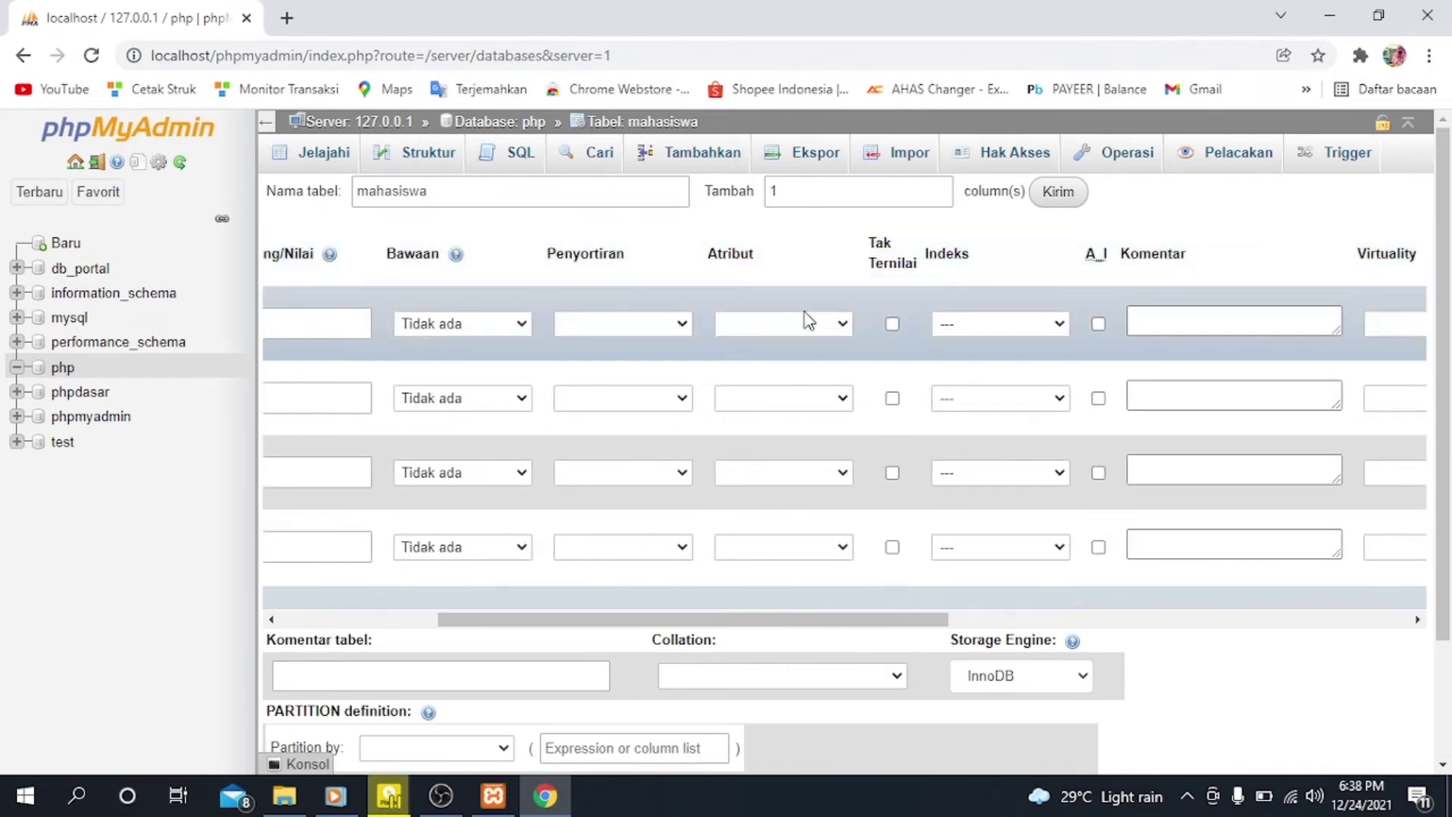
pyautogui.click(1058, 325)
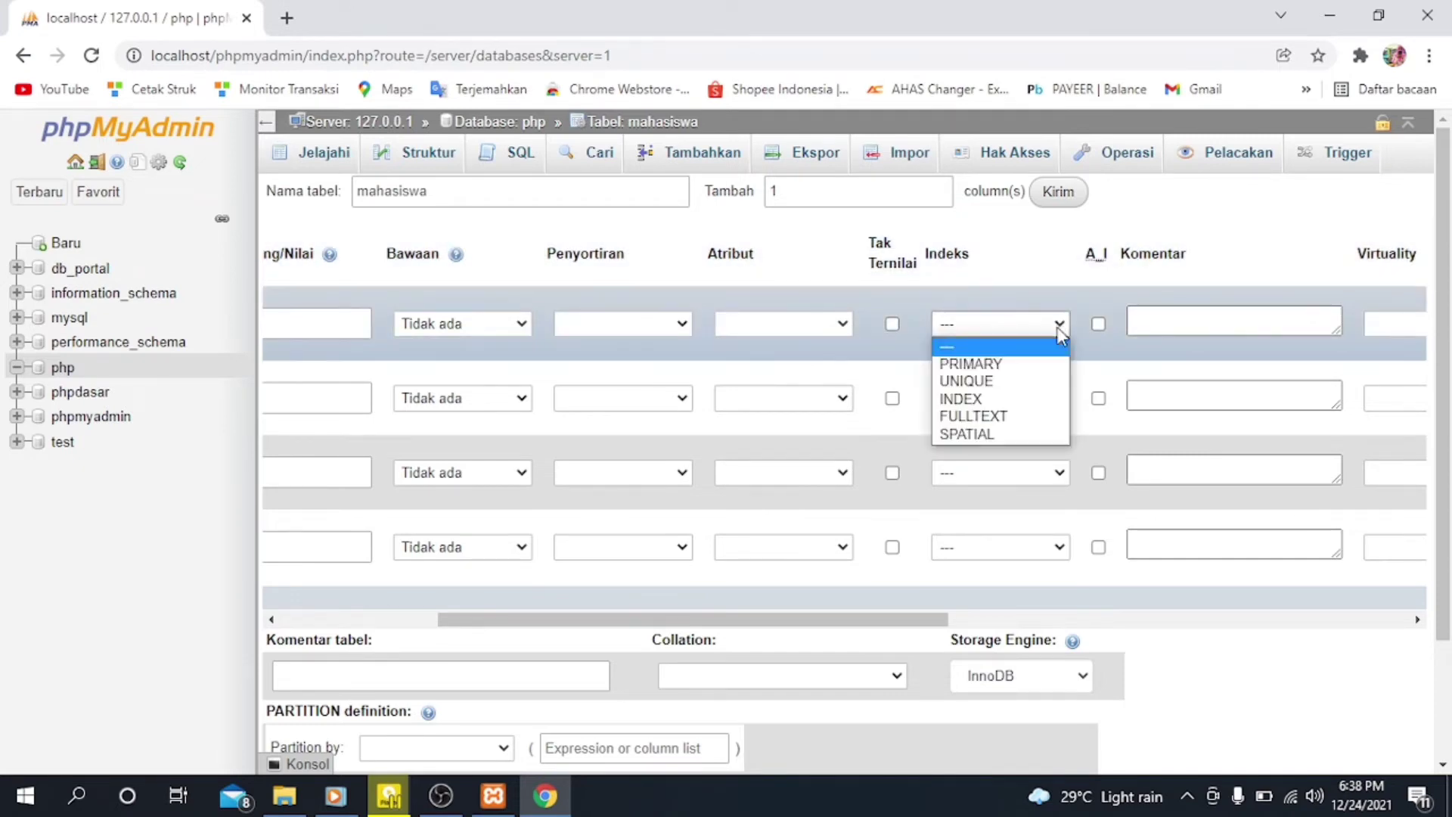
pyautogui.click(1042, 366)
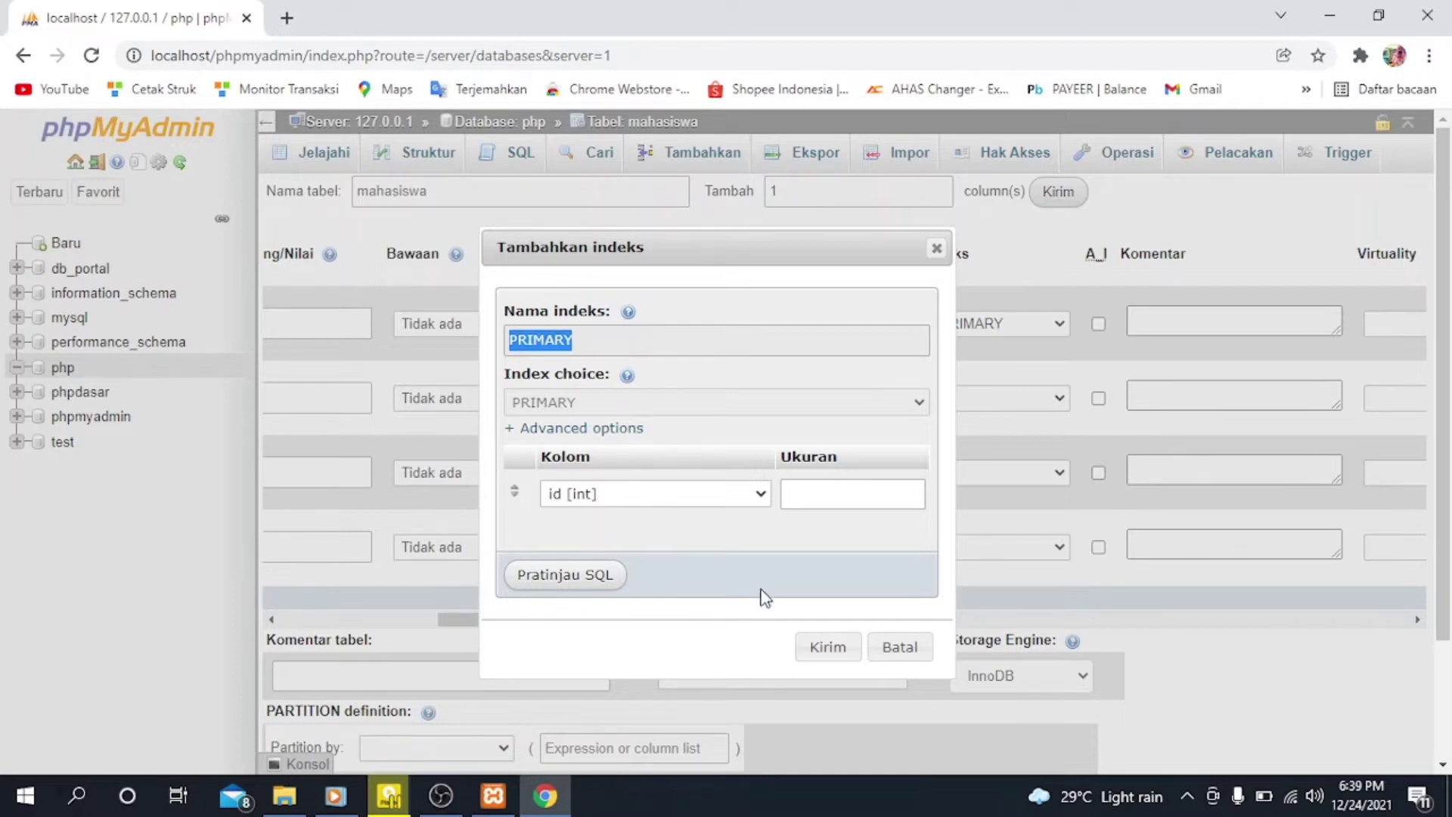
pyautogui.click(818, 655)
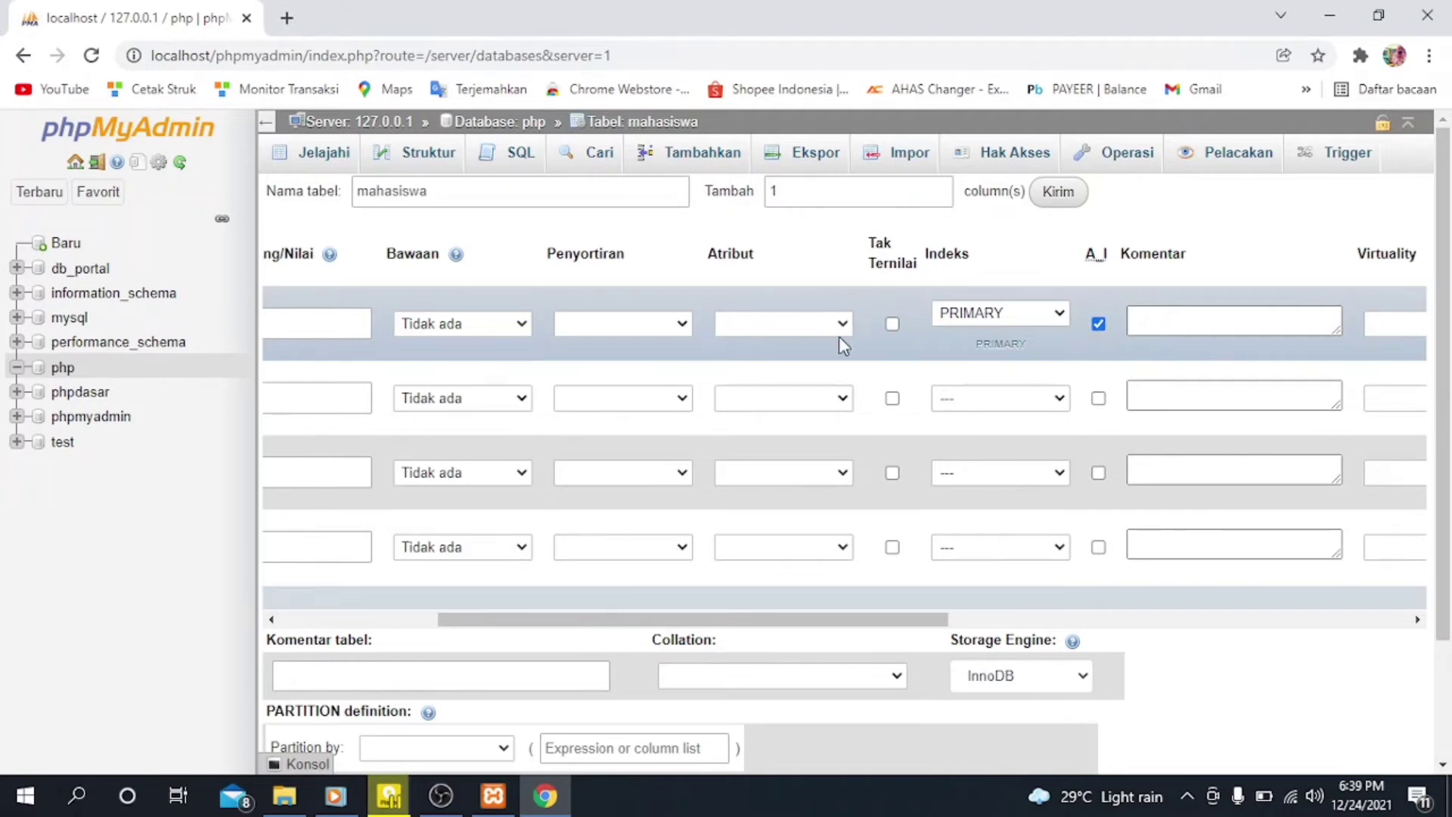
# Step: Name the remaining three columns of the mahasiswa table nama, npm and jurusan
pyautogui.hscroll(-5, 838, 336)
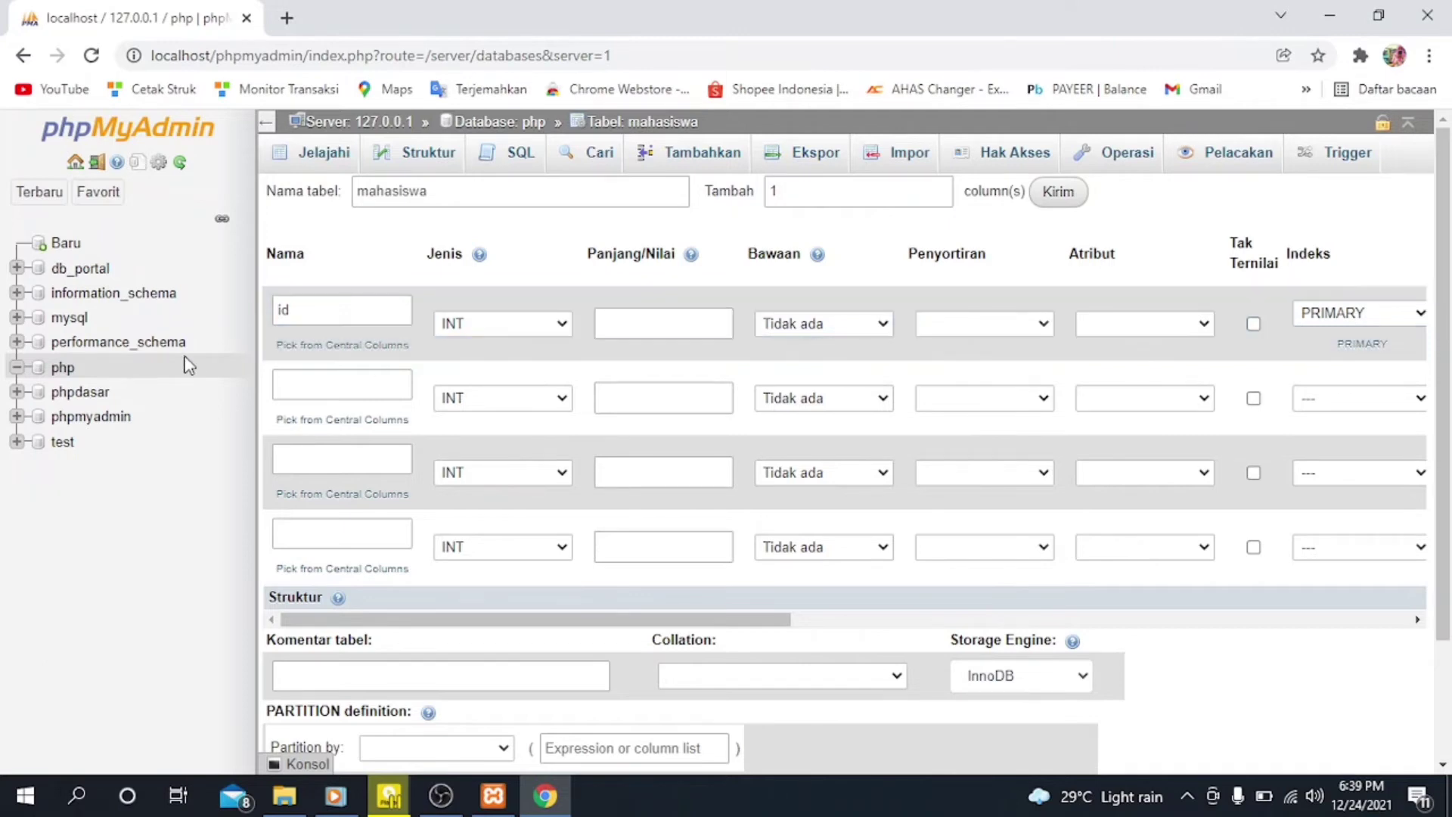
pyautogui.click(338, 386)
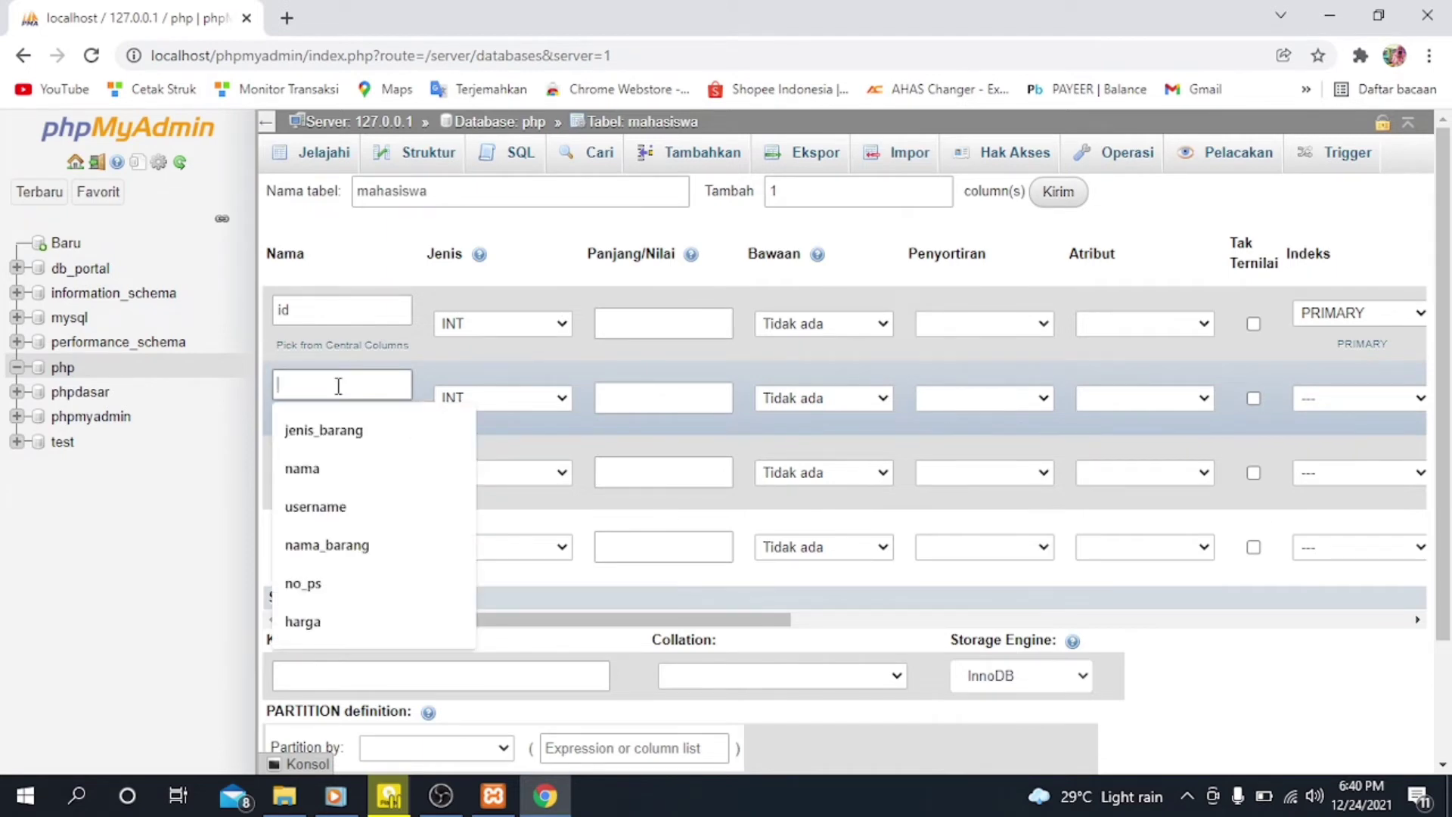
pyautogui.write('nama')
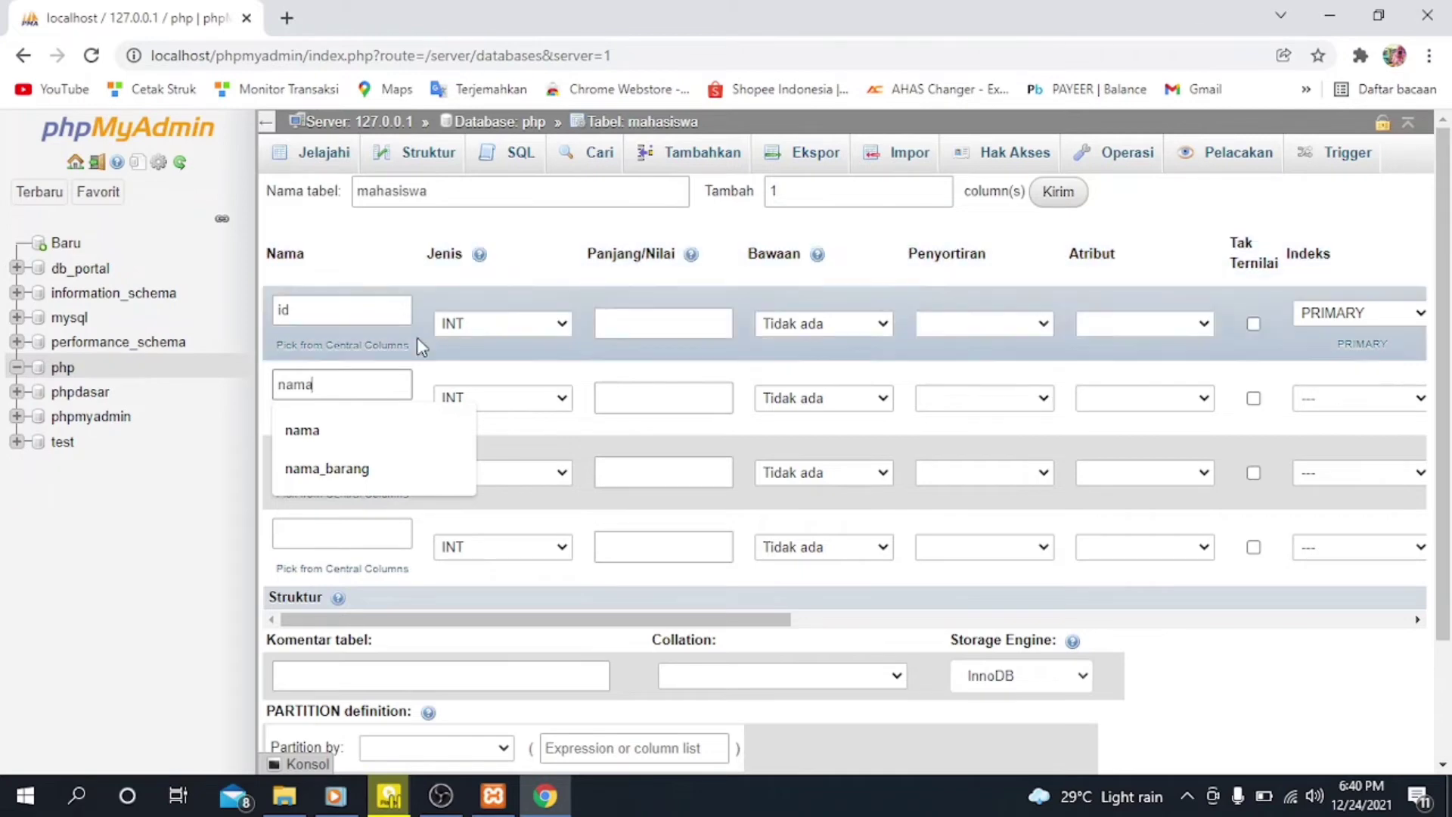
pyautogui.click(514, 375)
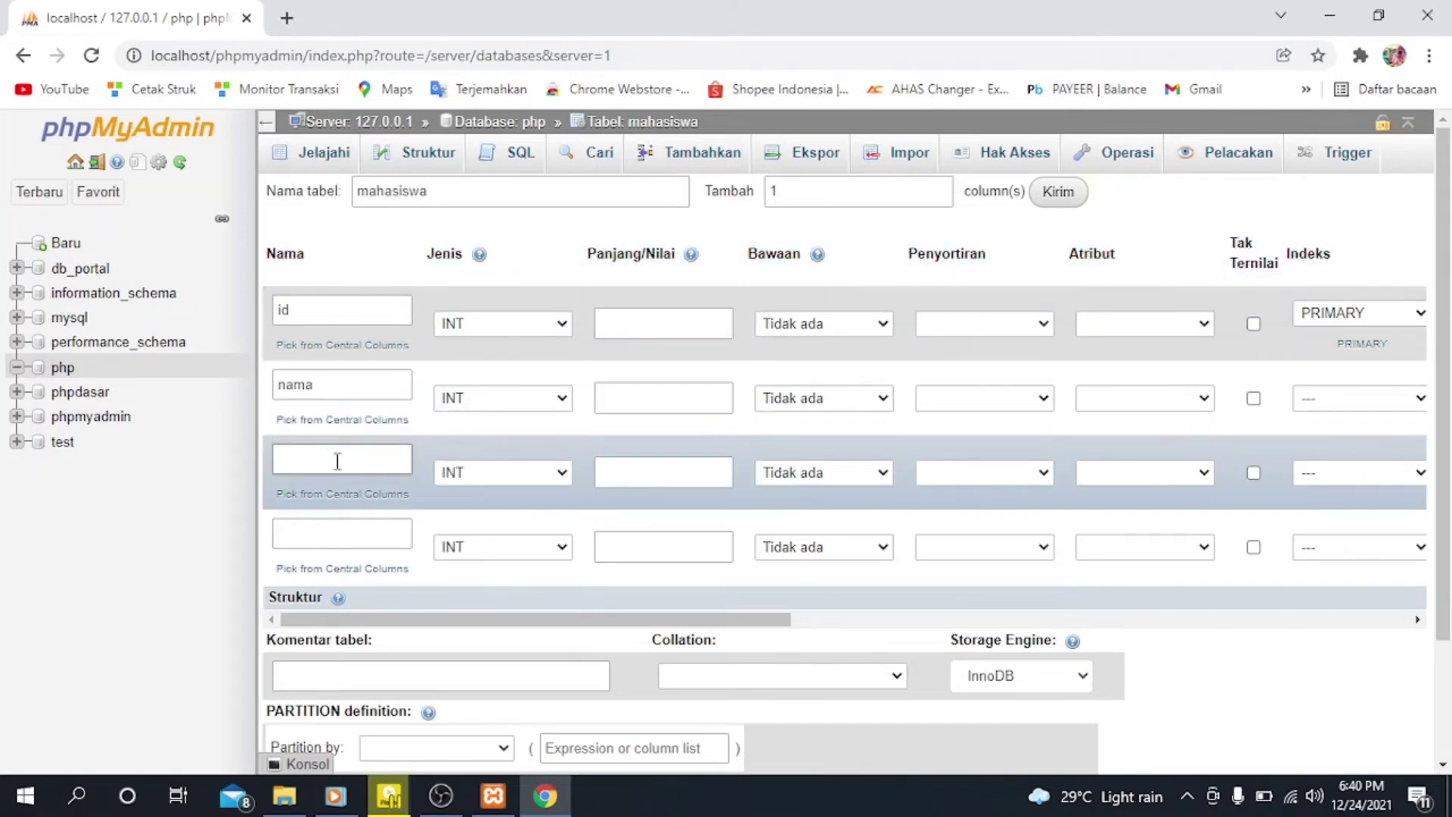
pyautogui.click(337, 457)
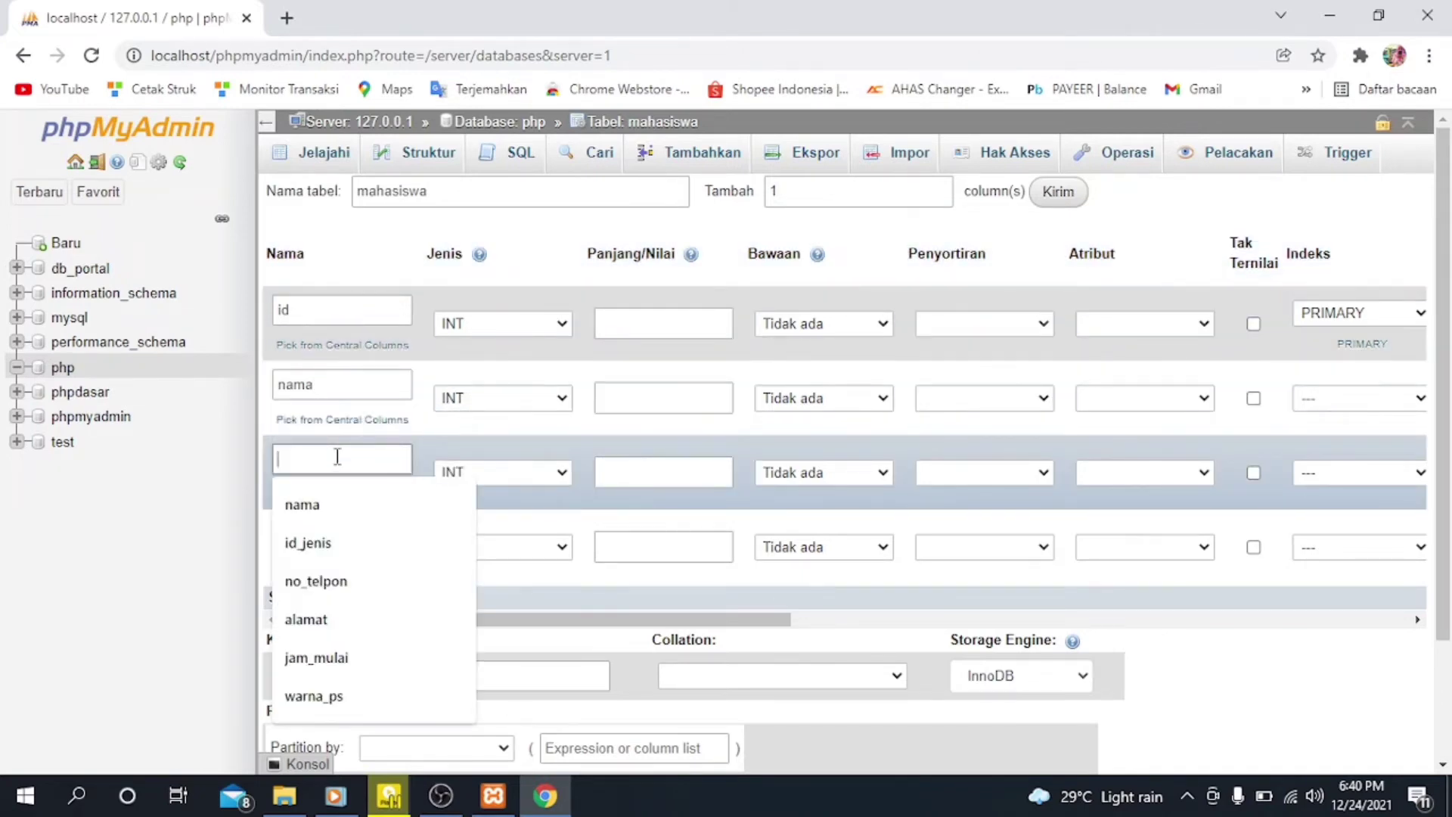
pyautogui.write('npm')
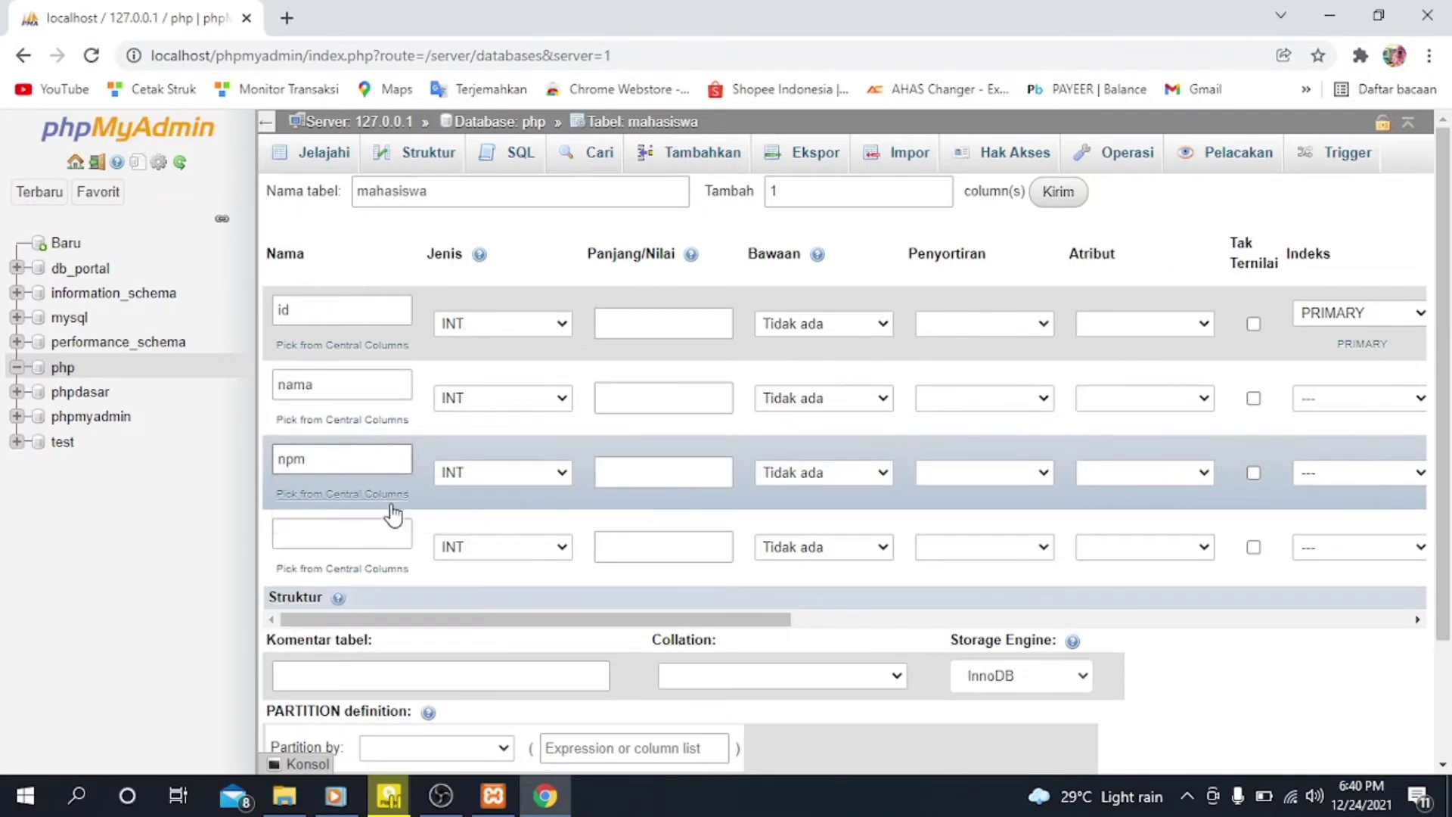
pyautogui.click(384, 542)
pyautogui.write('jurusan')
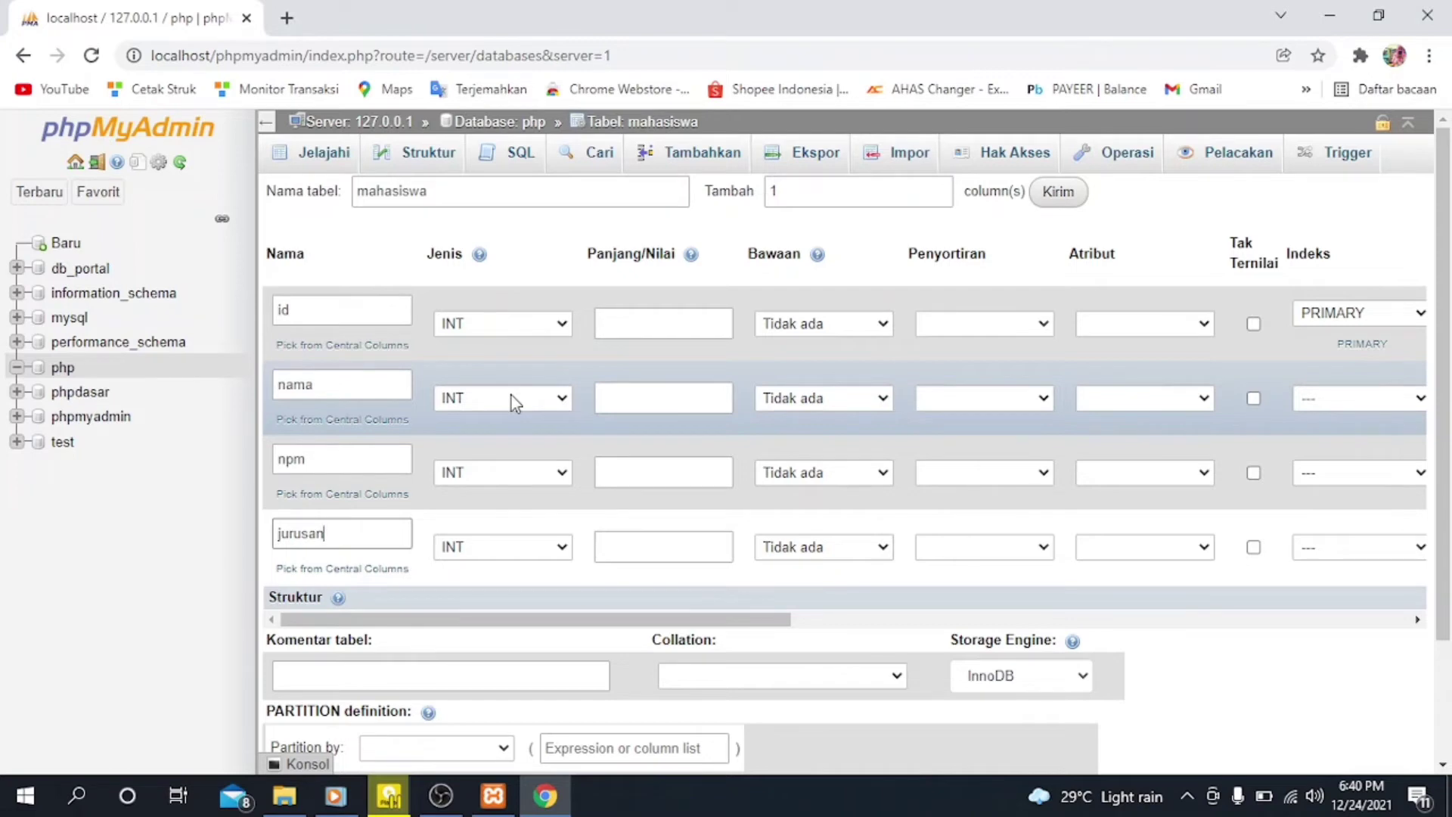
# Step: Set the nama column's type to VARCHAR with a length of 50
pyautogui.click(542, 402)
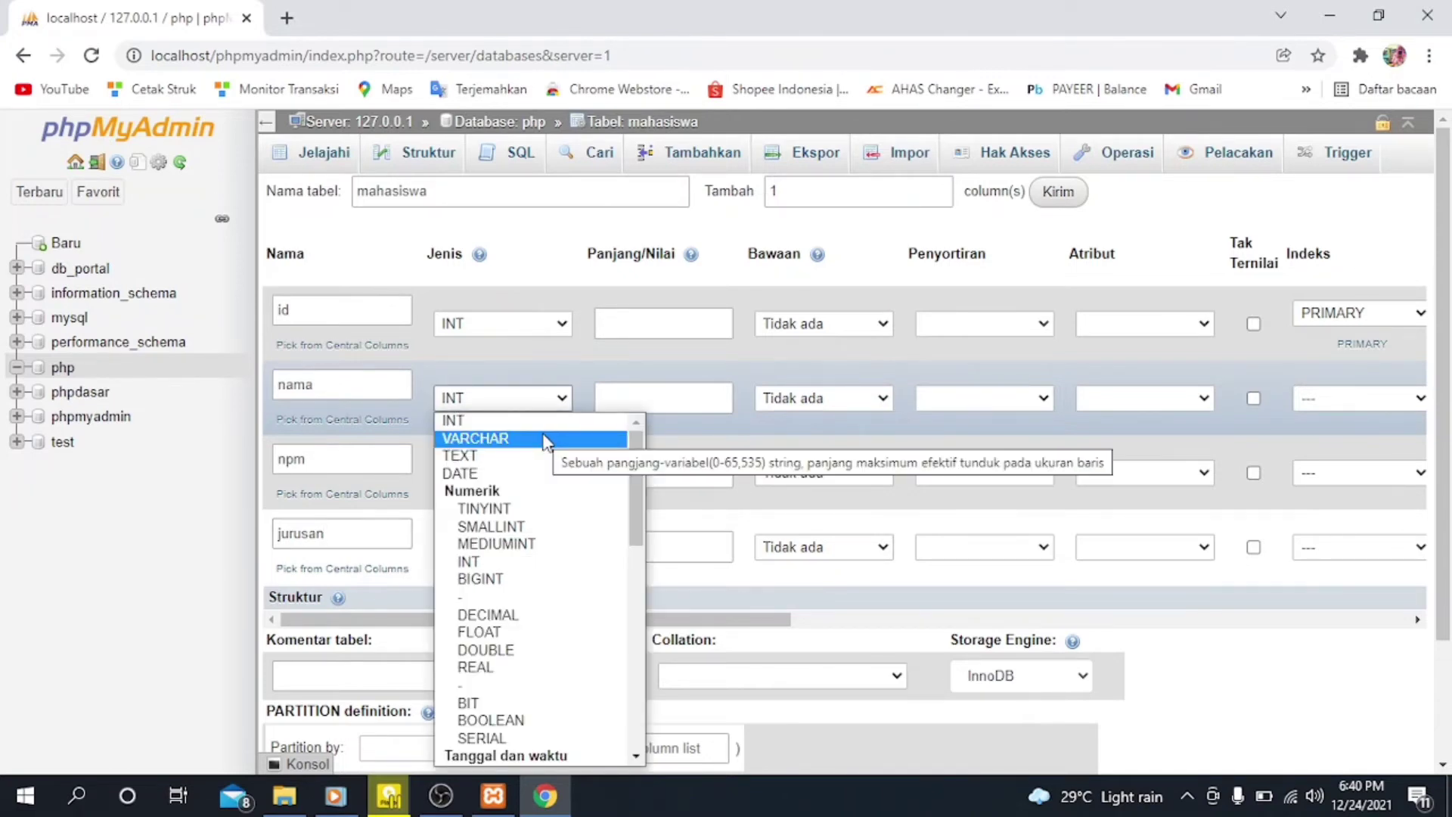
pyautogui.click(544, 441)
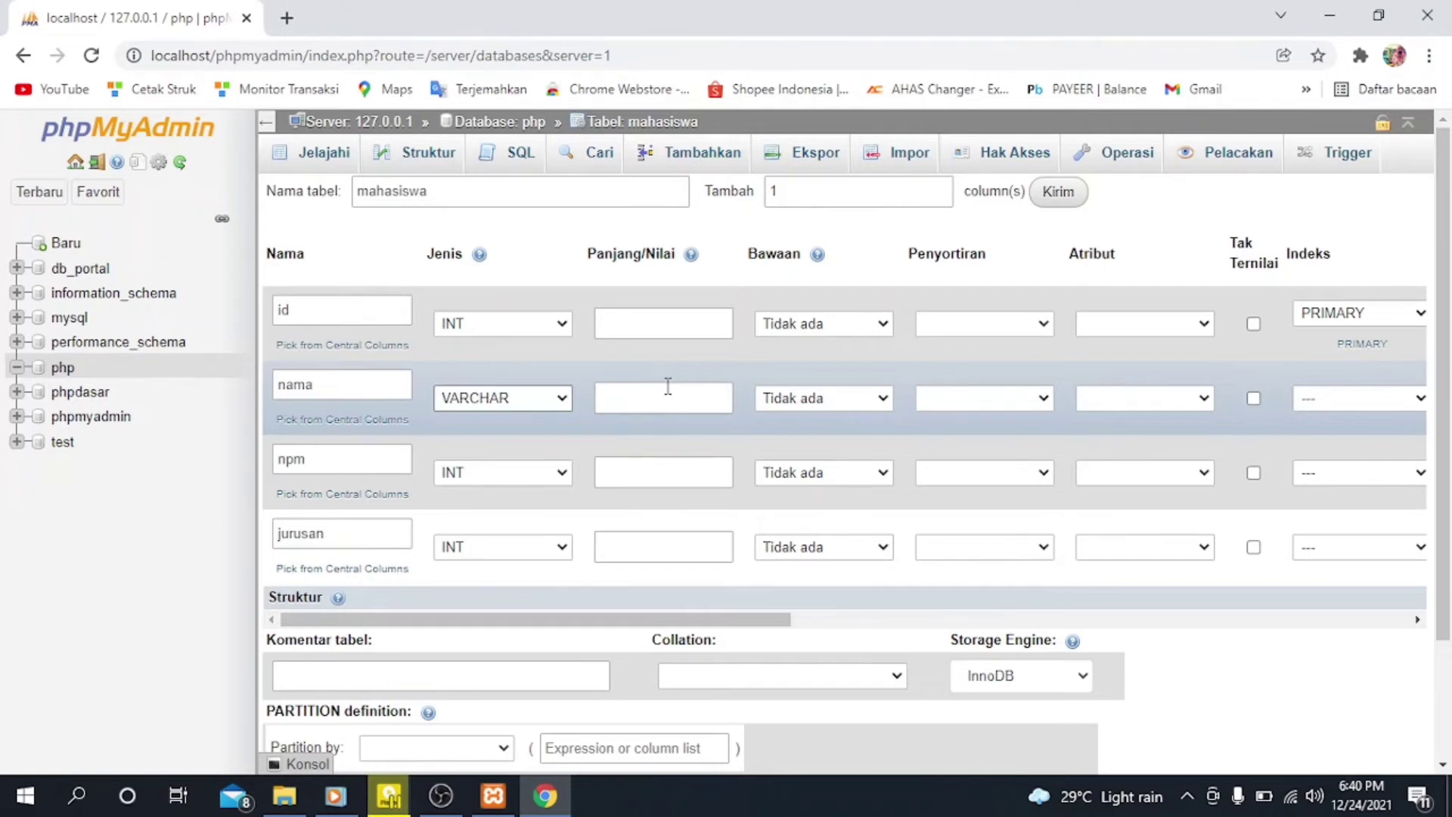
pyautogui.click(669, 400)
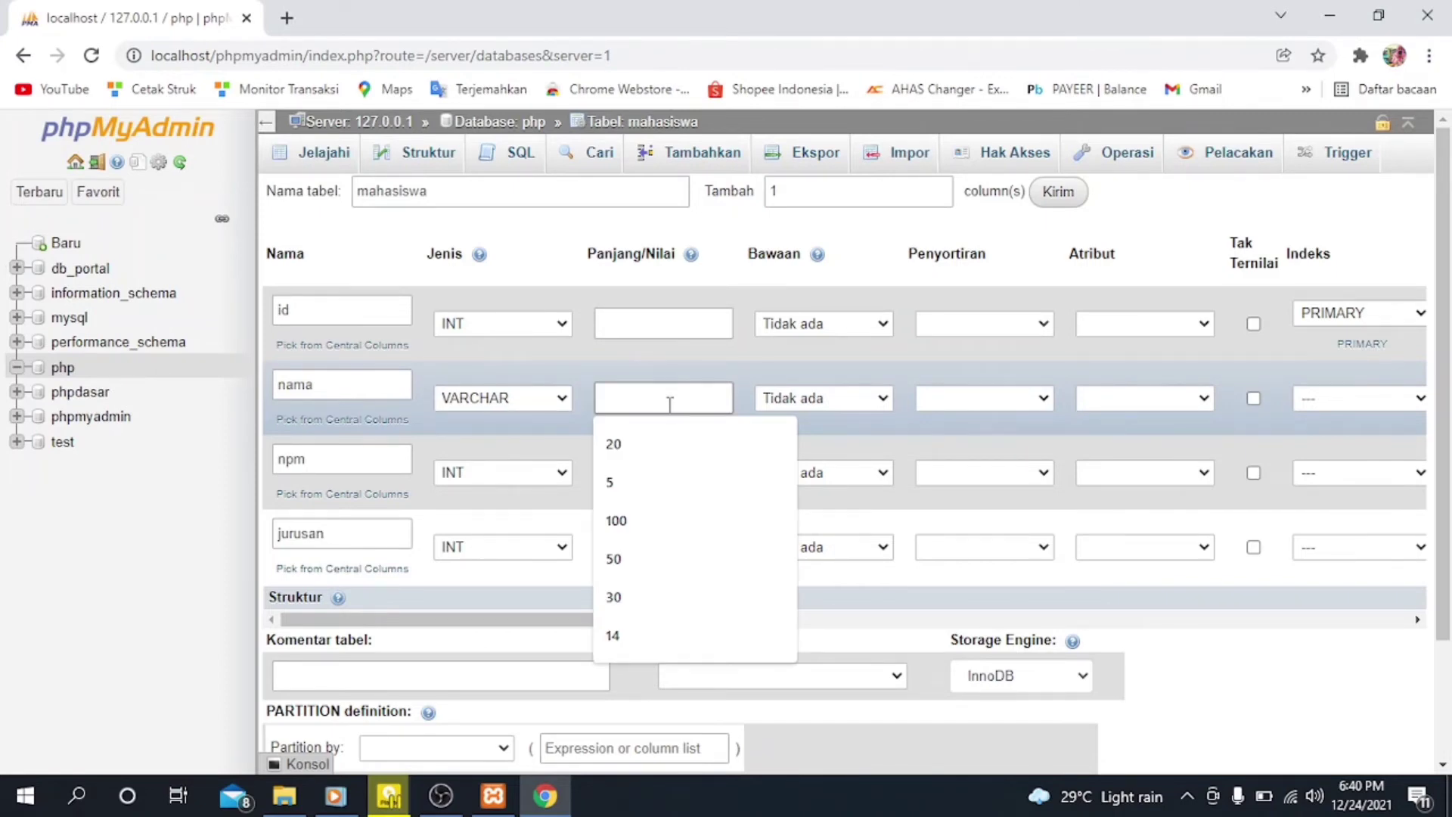
pyautogui.write('50')
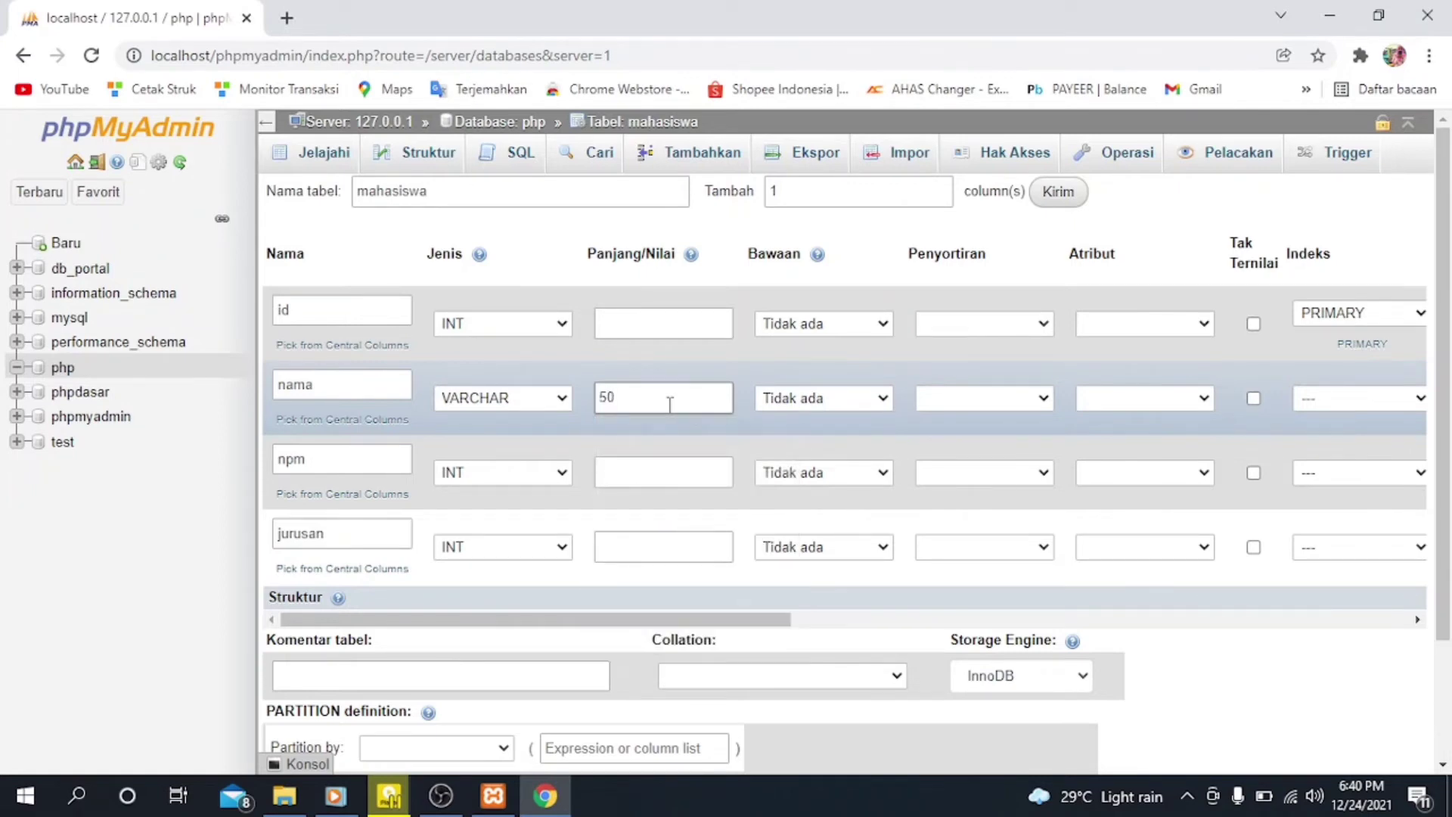
# Step: Set the npm column's type to CHAR with a length of 50
pyautogui.hscroll(5, 1042, 429)
pyautogui.hscroll(3, 1109, 444)
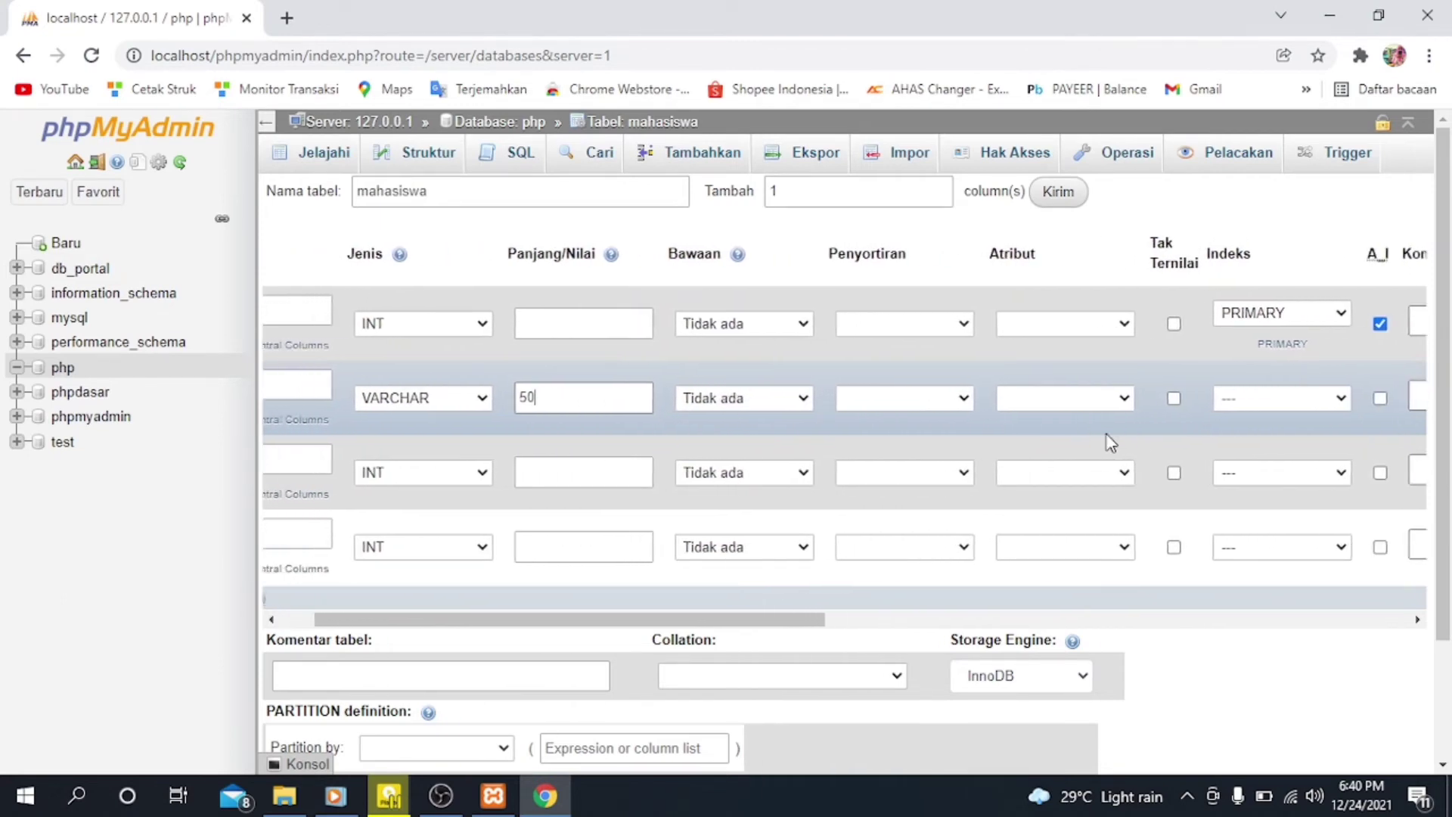
pyautogui.hscroll(3, 1109, 444)
pyautogui.hscroll(-4, 1109, 444)
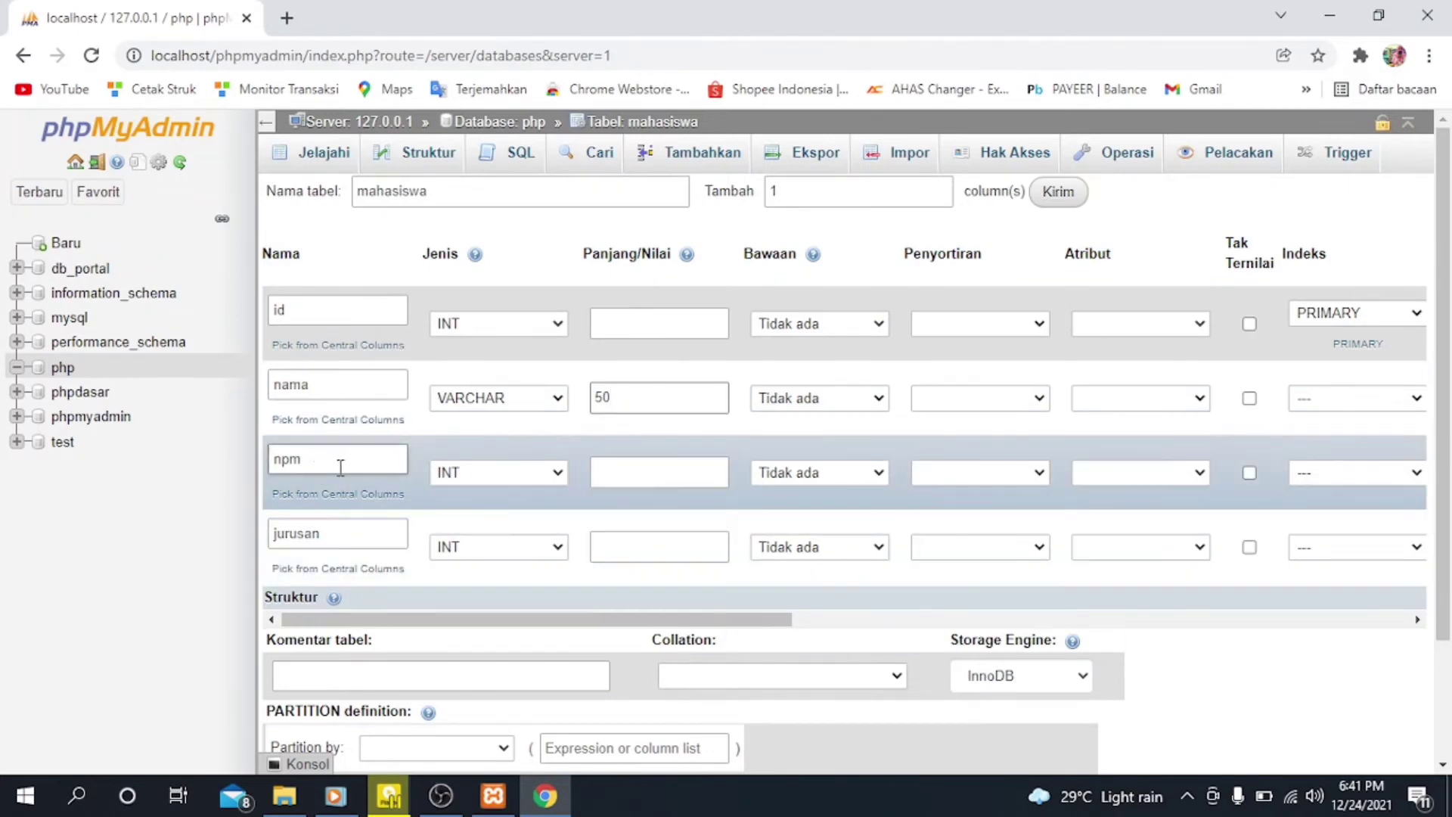
pyautogui.click(557, 473)
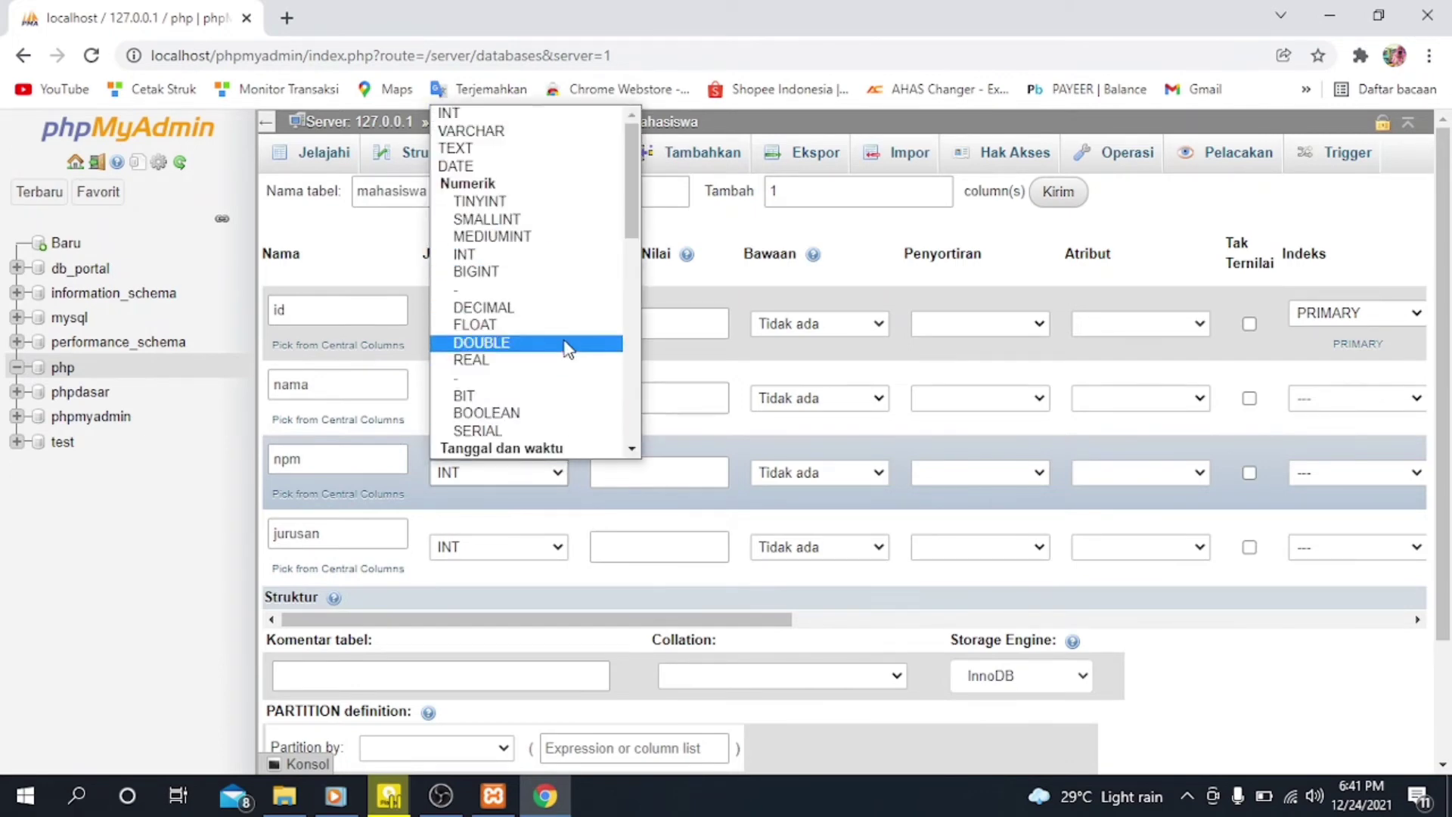
pyautogui.scroll(-1, 550, 396)
pyautogui.scroll(1, 546, 393)
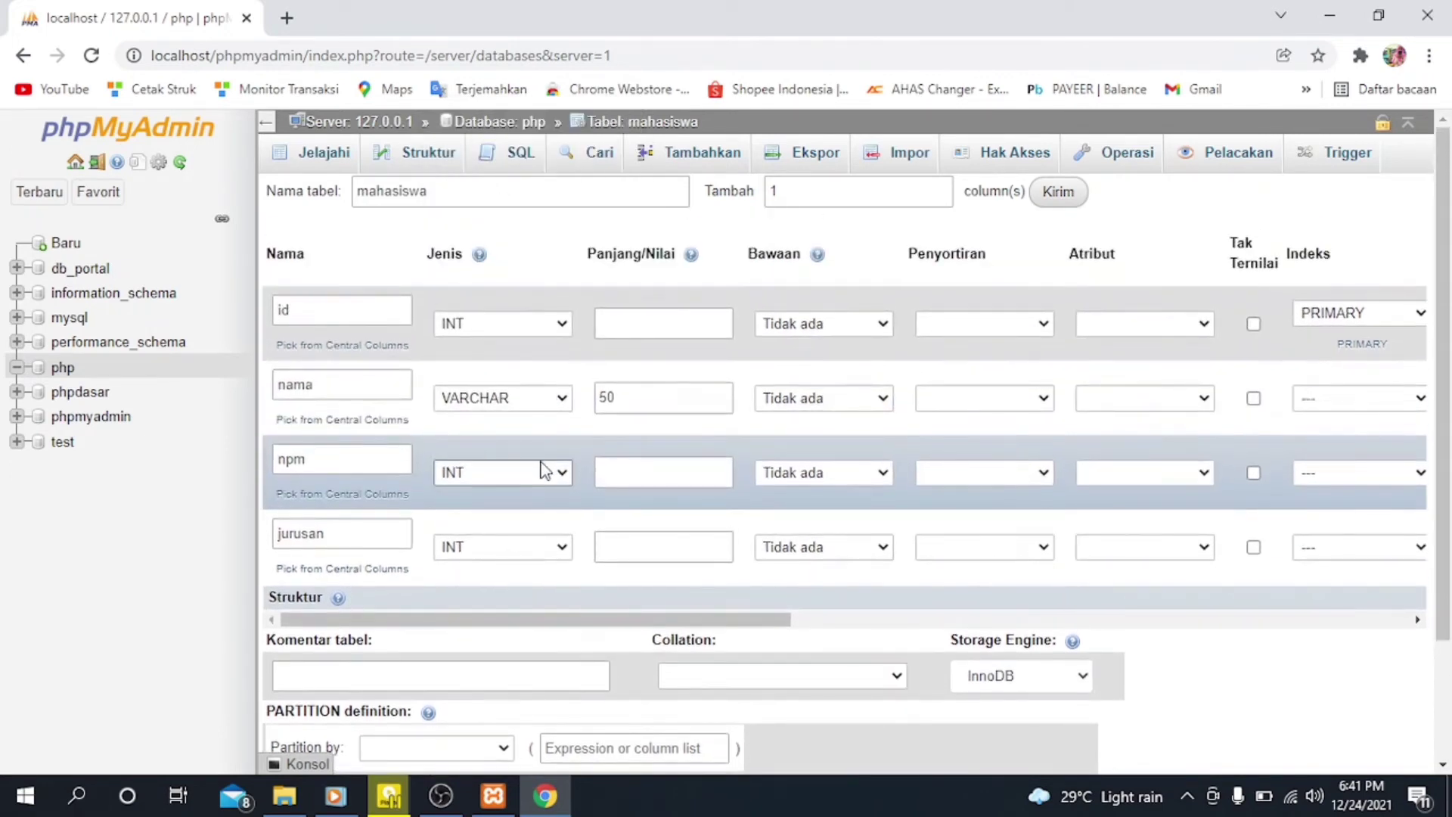
pyautogui.click(550, 477)
pyautogui.press('c')
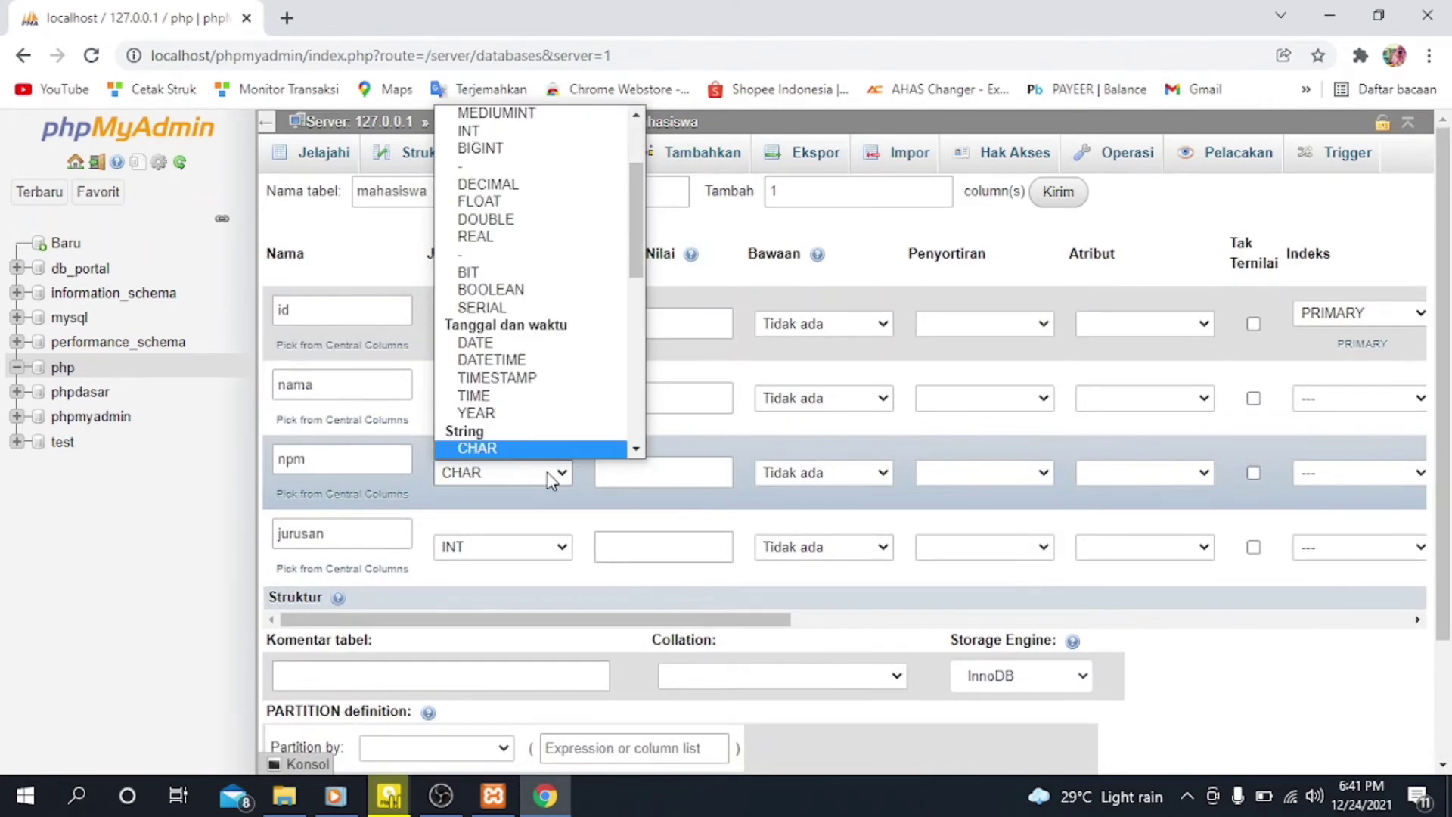
pyautogui.click(496, 449)
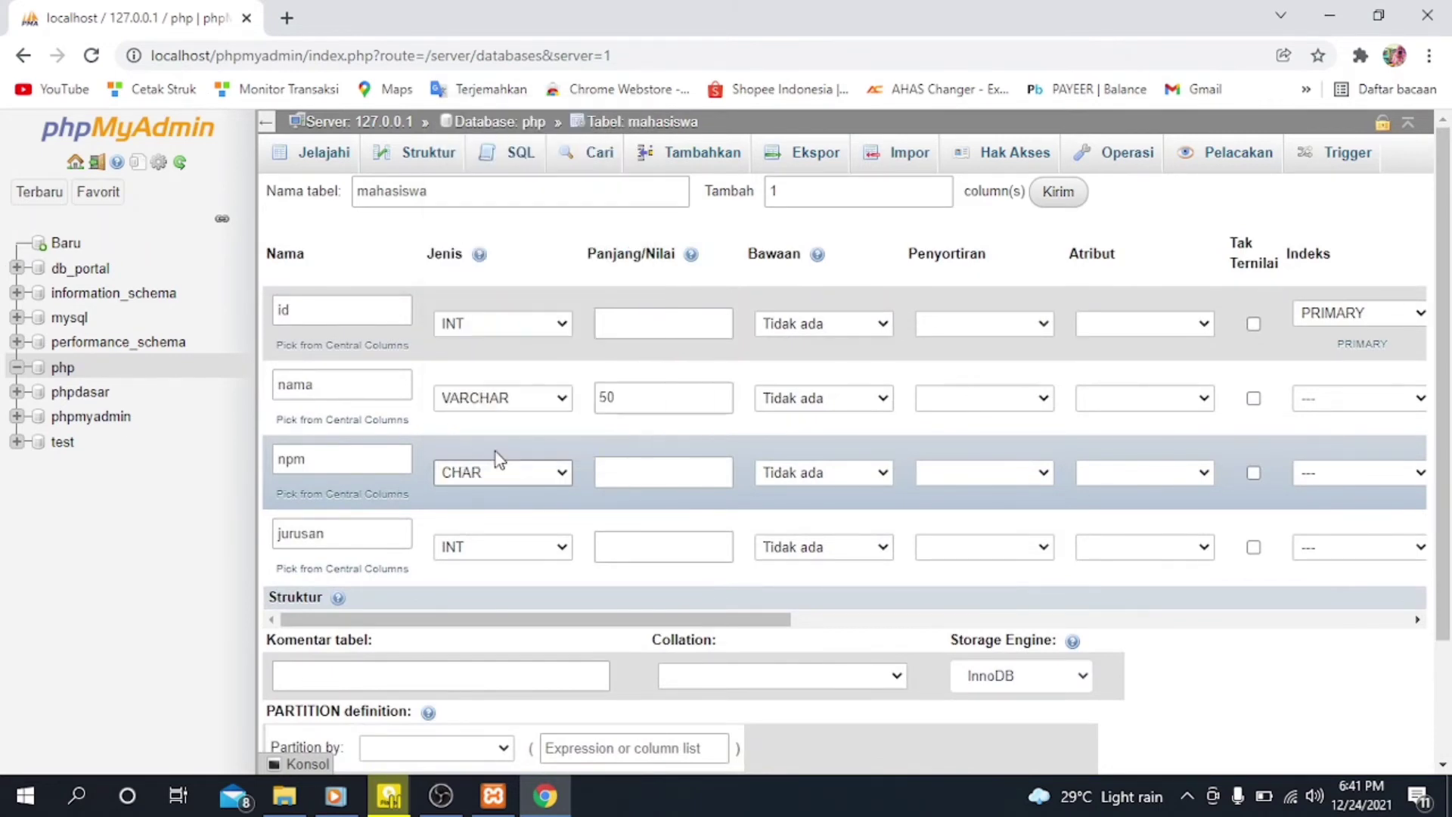
pyautogui.click(694, 478)
pyautogui.click(693, 478)
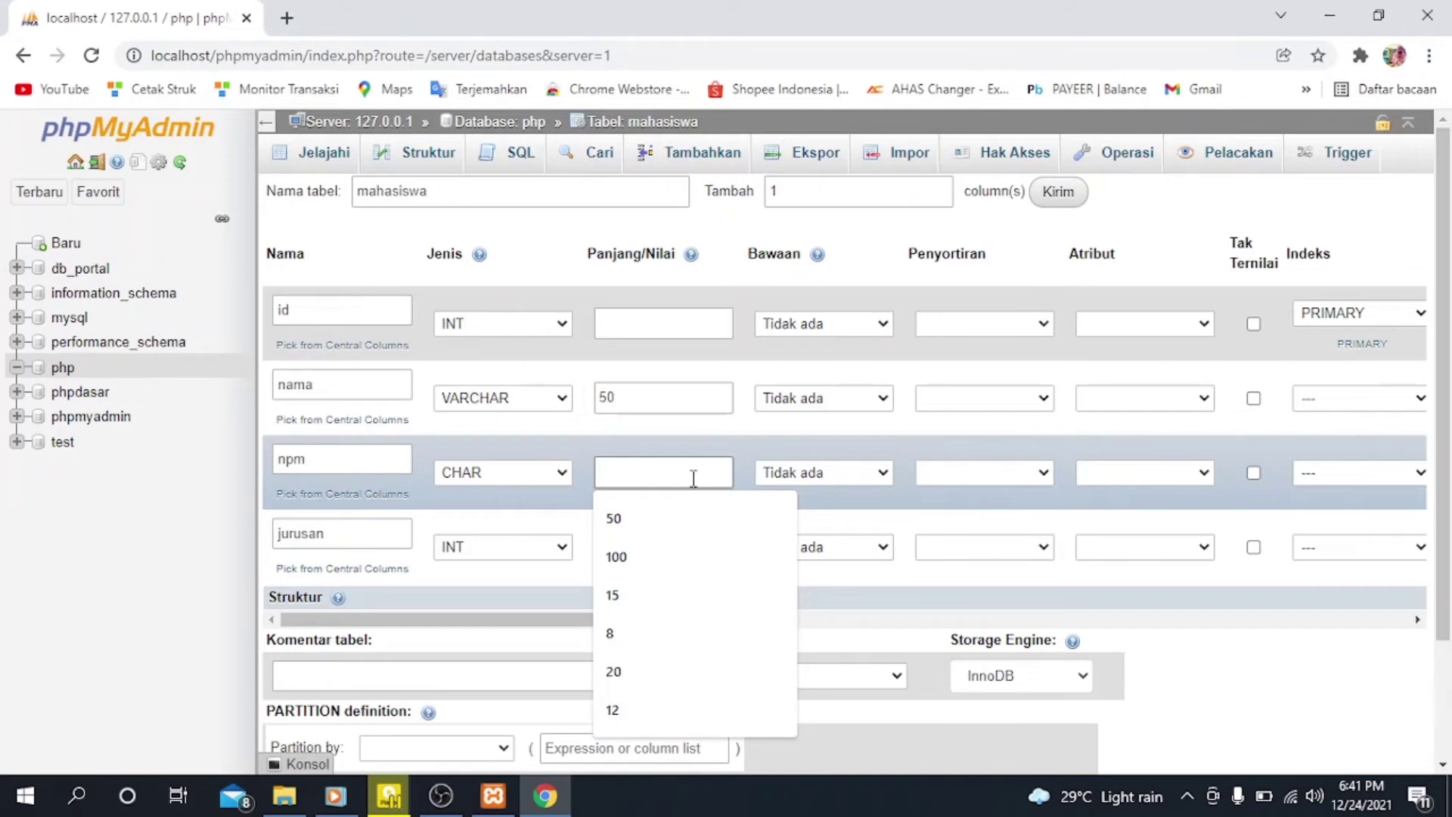
pyautogui.write('50')
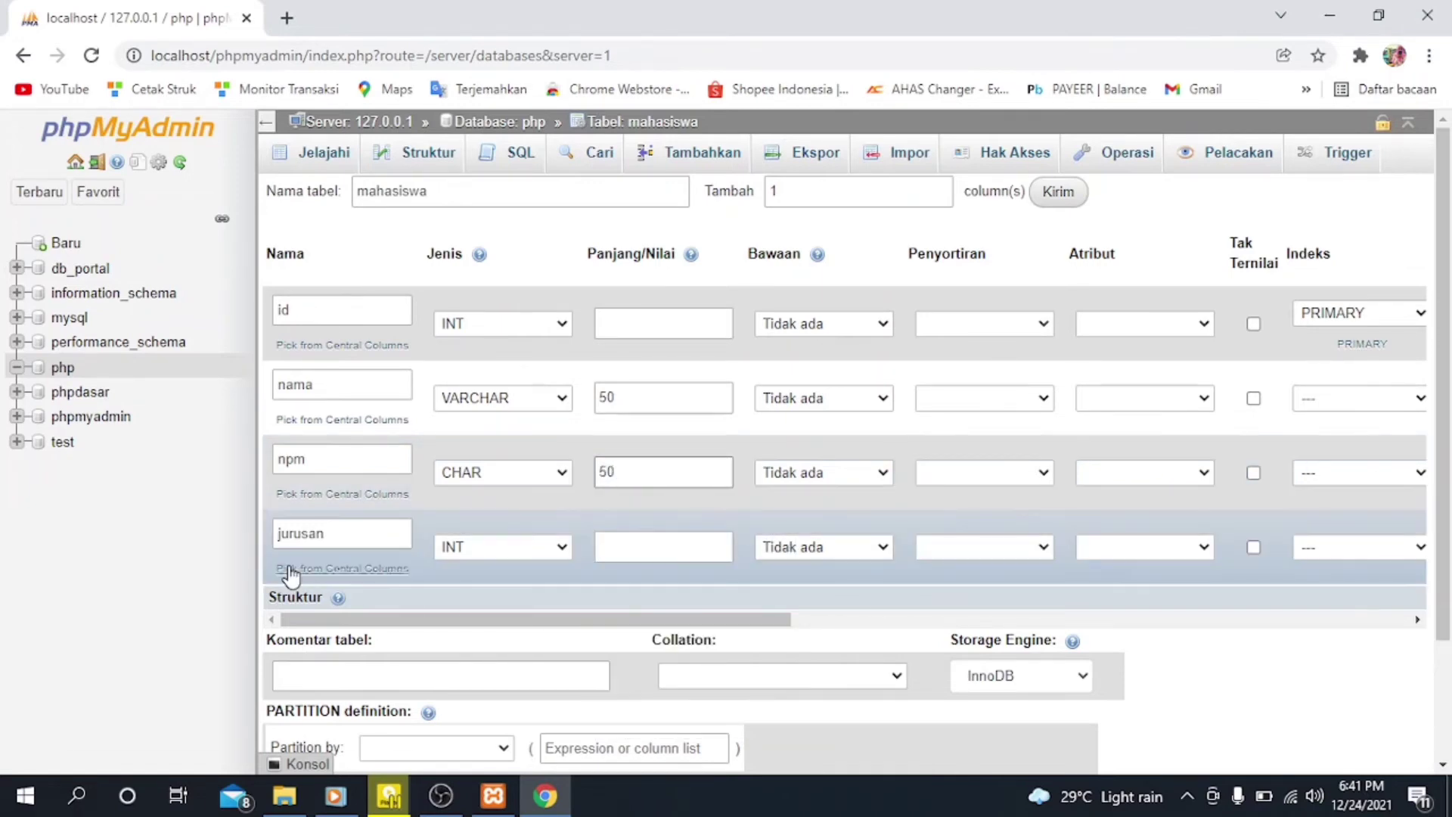
# Step: Set the jurusan column's type to VARCHAR with a length of 50
pyautogui.click(560, 548)
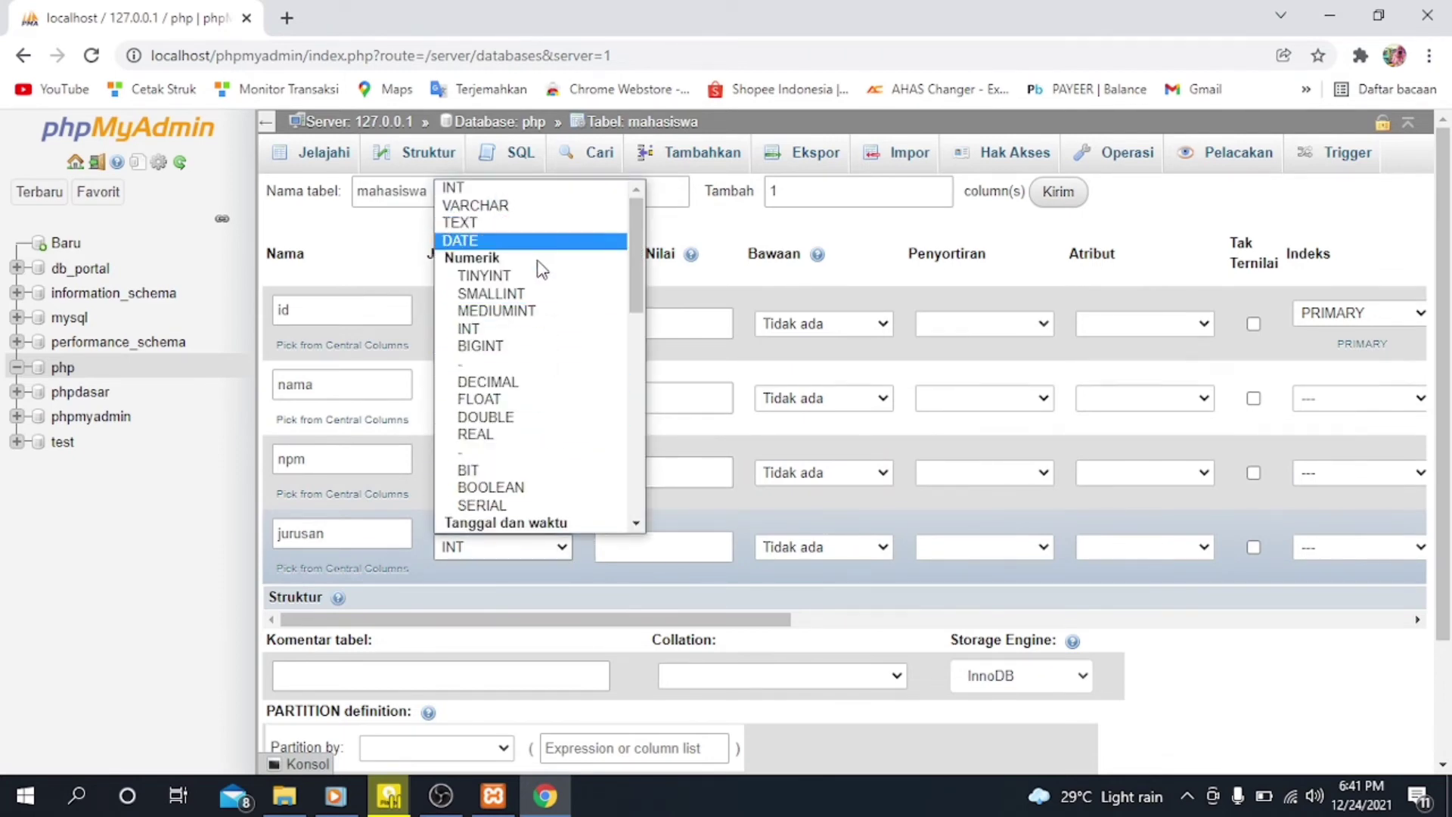
pyautogui.scroll(-1, 533, 317)
pyautogui.scroll(1, 535, 319)
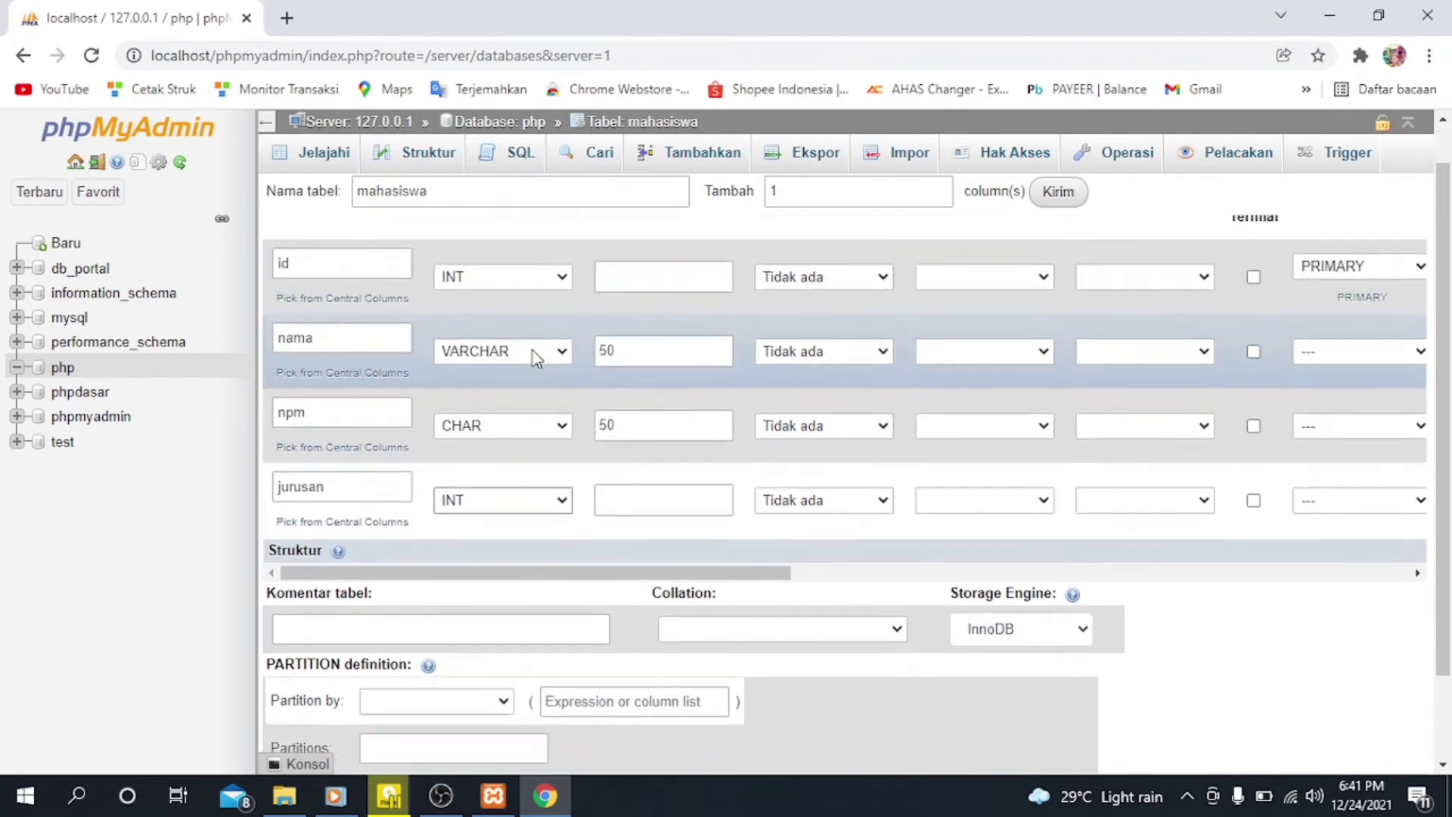
pyautogui.click(544, 500)
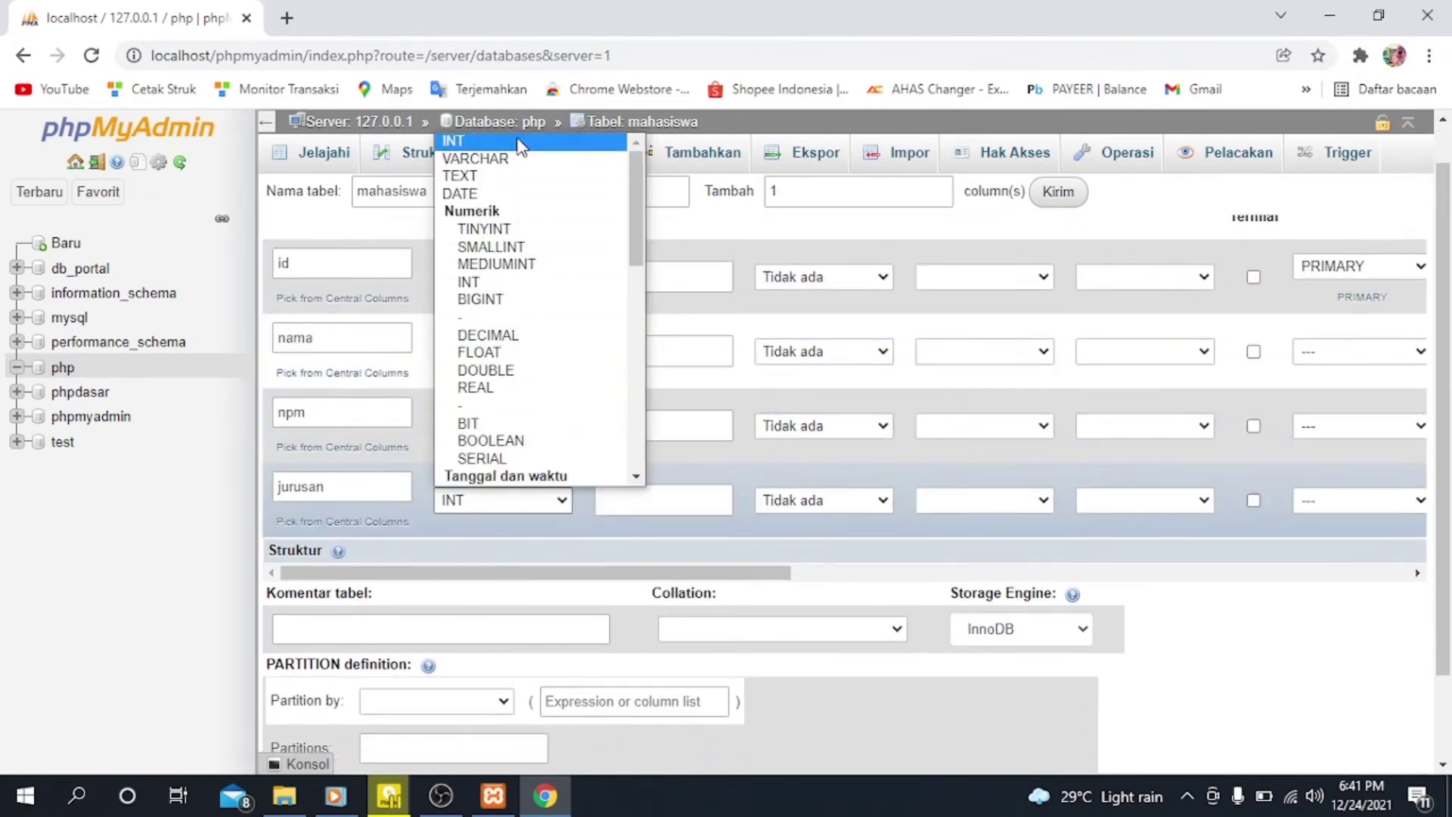
pyautogui.press('Escape')
pyautogui.click(522, 168)
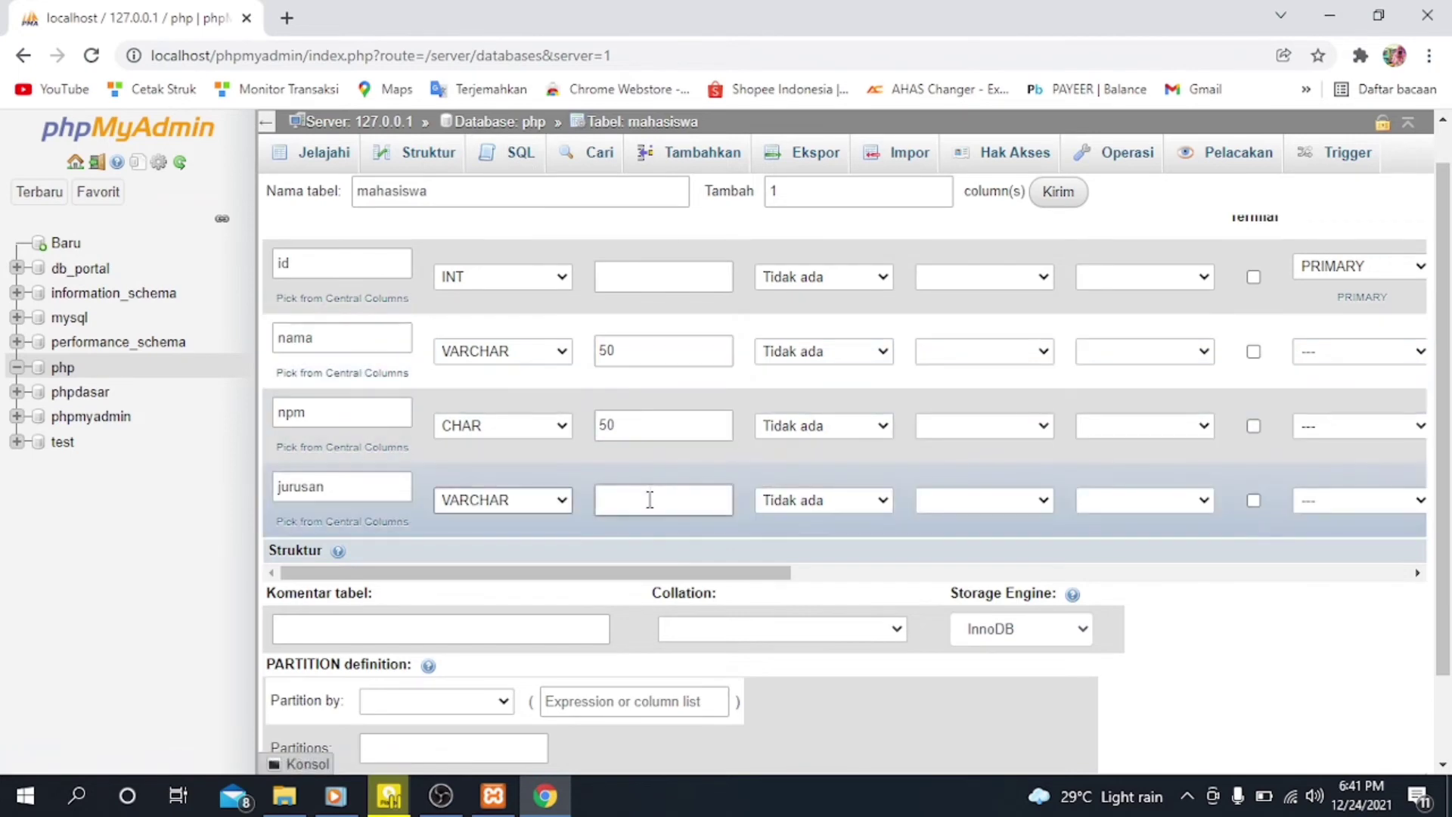
pyautogui.click(645, 500)
pyautogui.write('5')
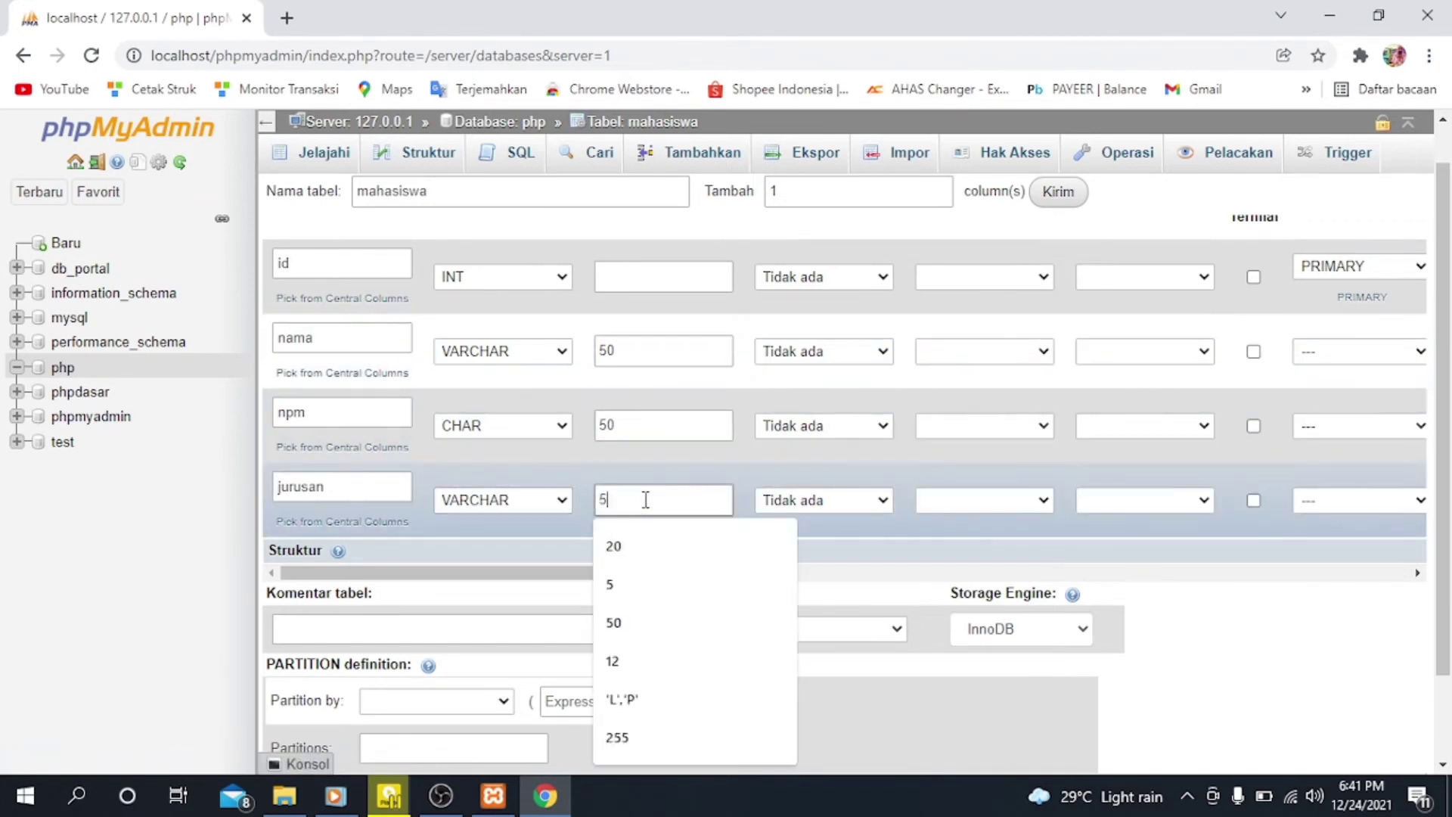
pyautogui.write('0')
# Step: Check the remaining column settings and save the mahasiswa table
pyautogui.hscroll(2, 949, 539)
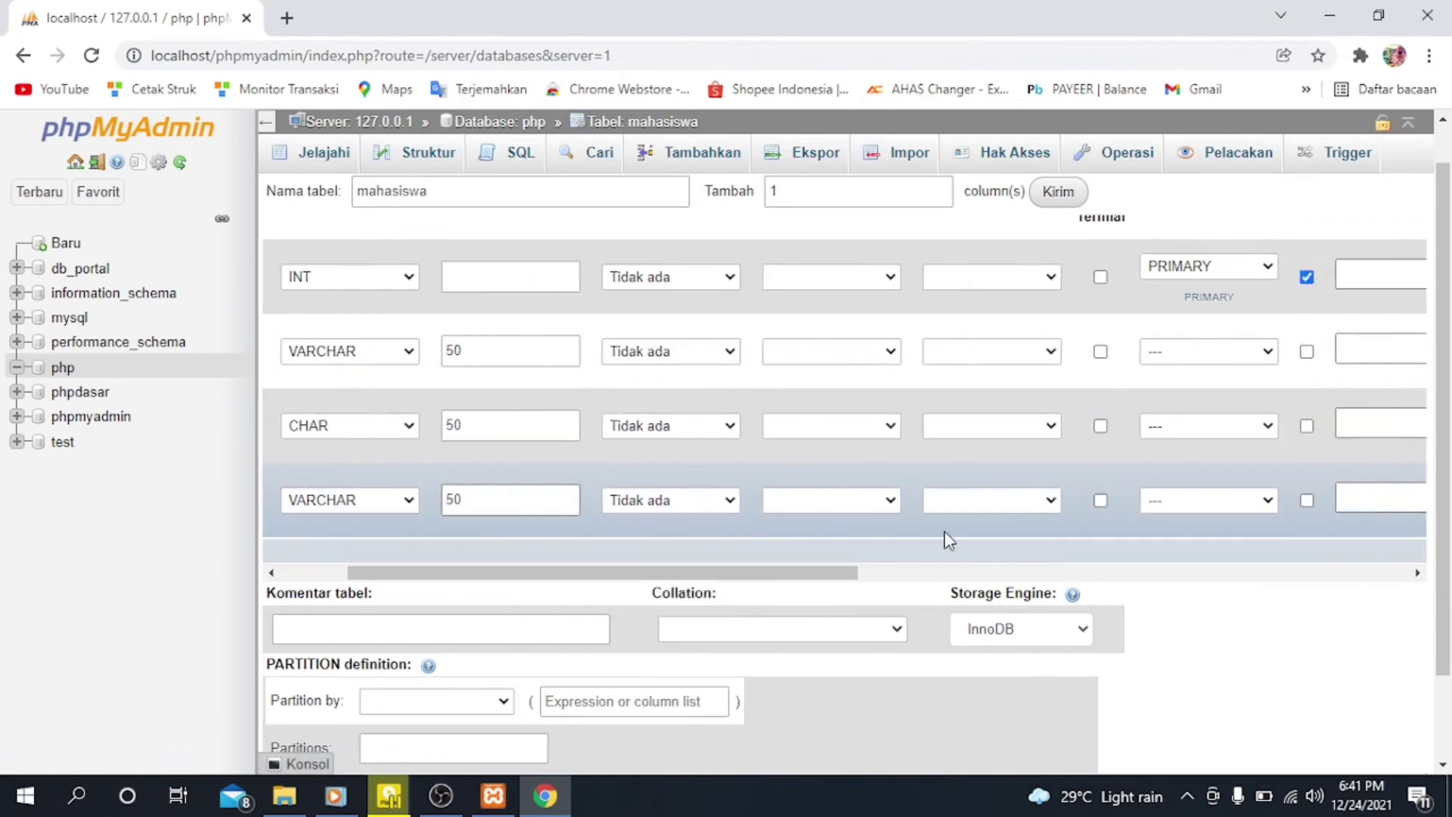
pyautogui.hscroll(1, 950, 538)
pyautogui.hscroll(-3, 949, 539)
pyautogui.scroll(-2, 947, 539)
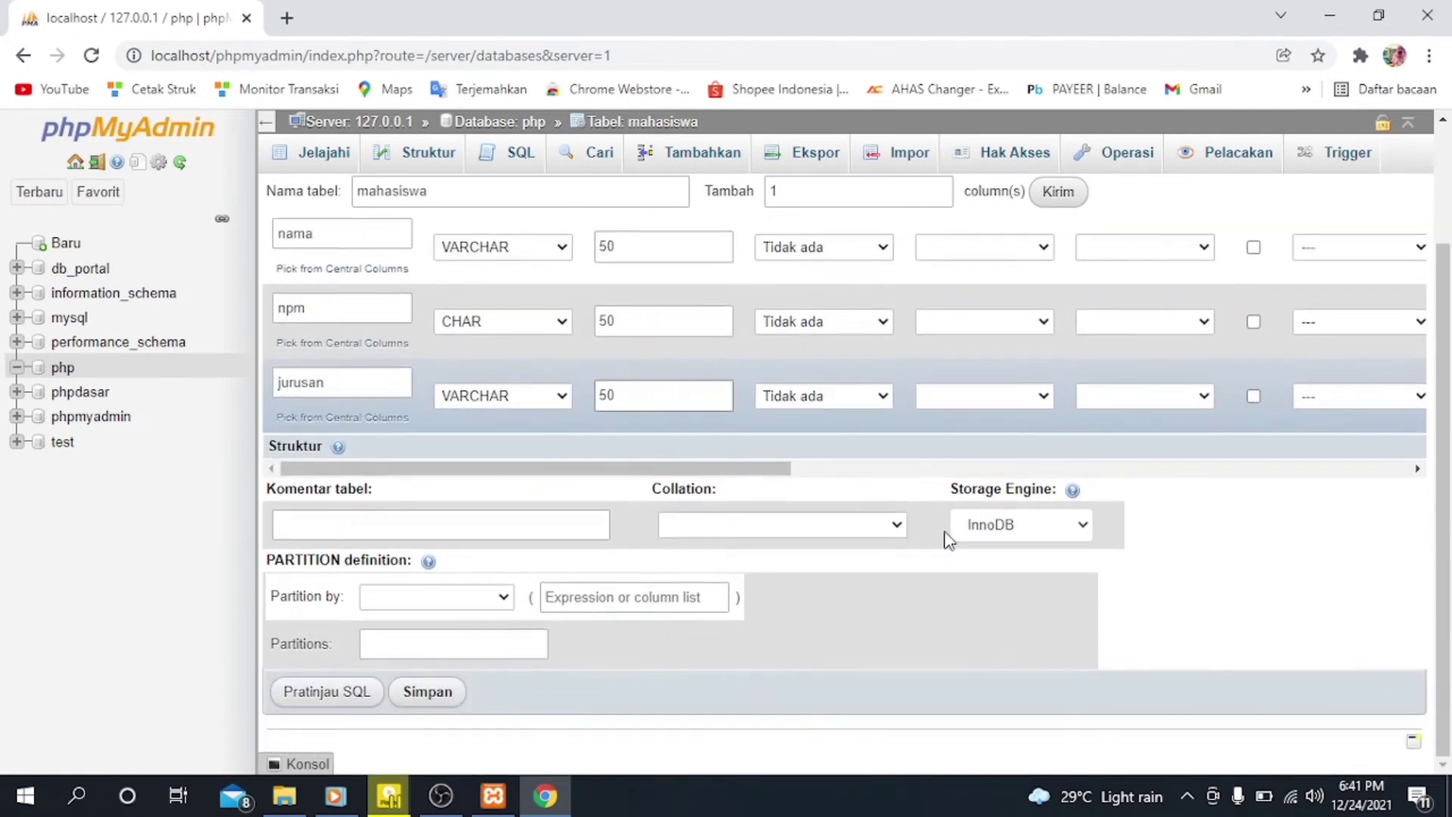
pyautogui.click(427, 692)
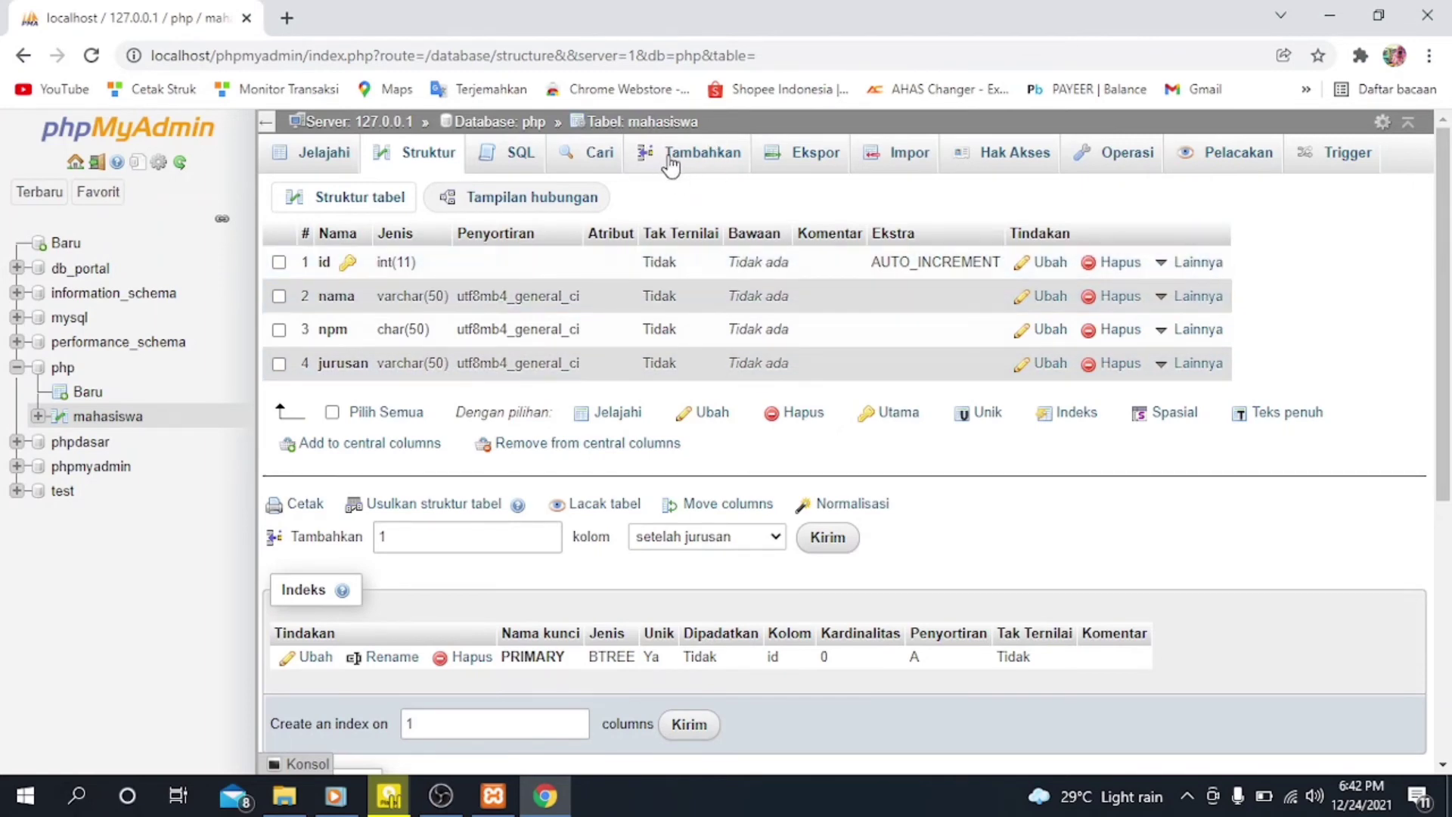
# Step: Start a new record in the mahasiswa table with id 1 and the student's name in the nama field
pyautogui.click(670, 165)
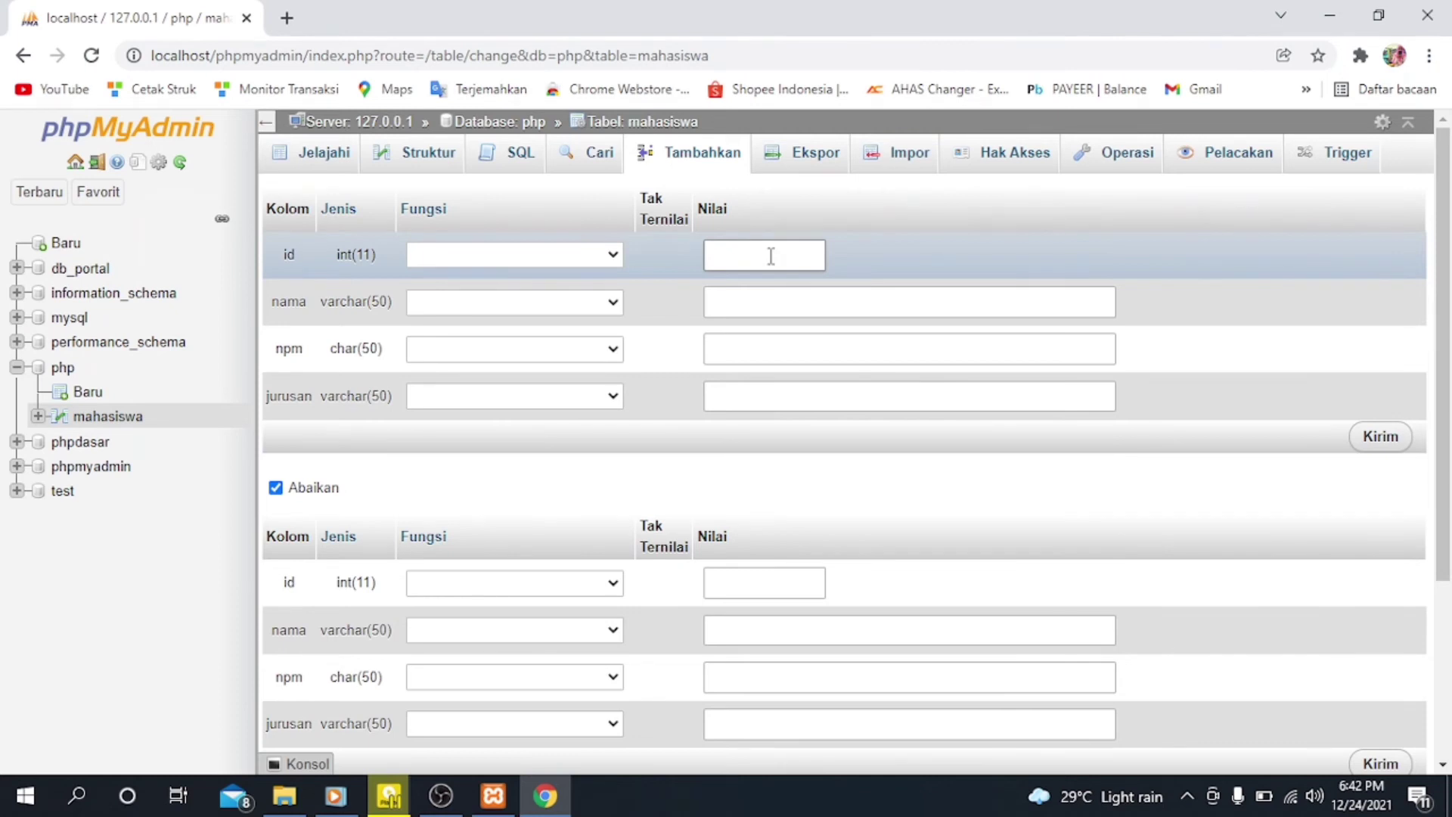
pyautogui.click(764, 298)
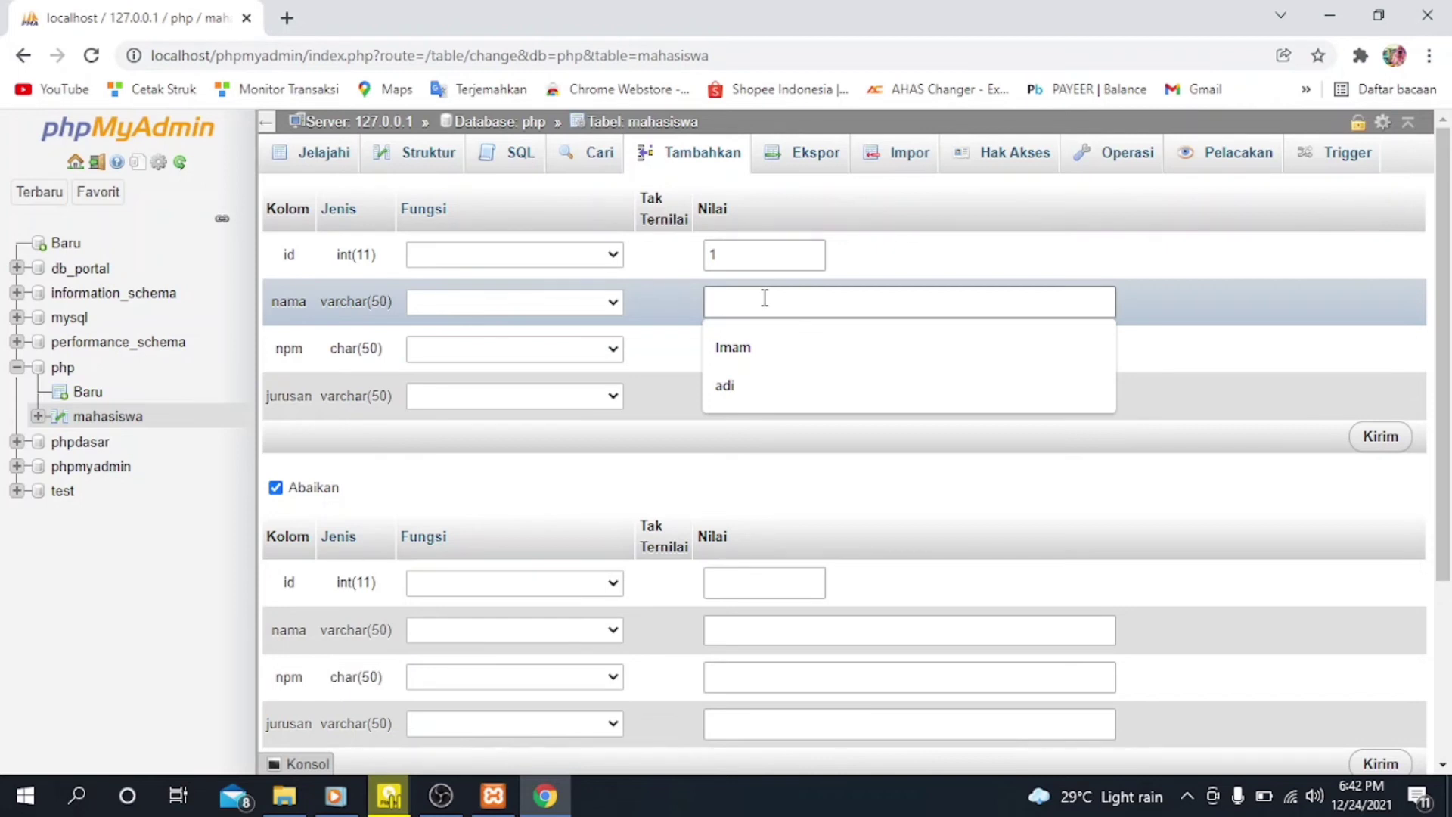
pyautogui.write('n')
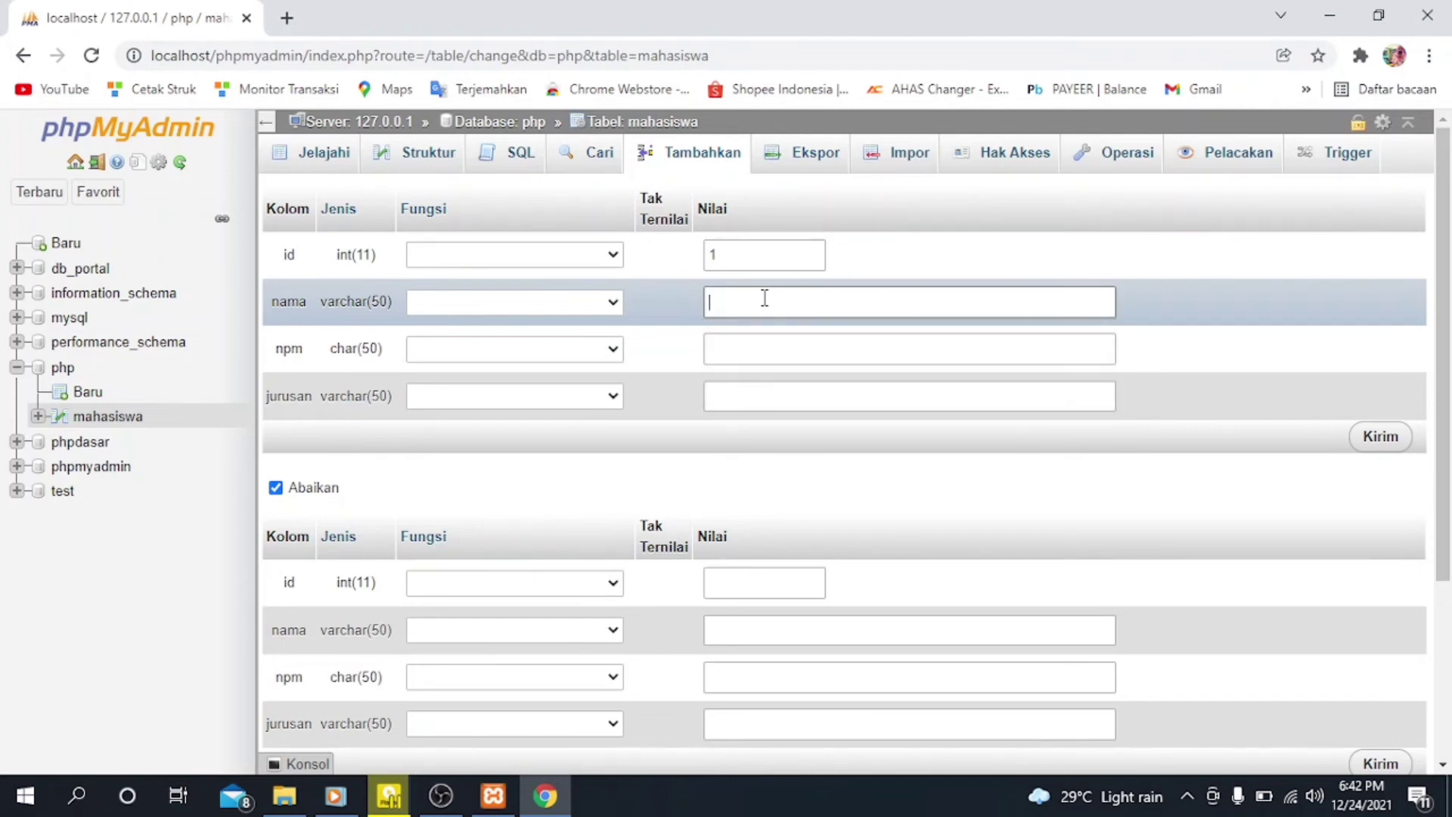
pyautogui.write('Arin')
# Step: Enter the student's number in npm, set jurusan to Sistem Informasi, and submit the new record
pyautogui.click(771, 354)
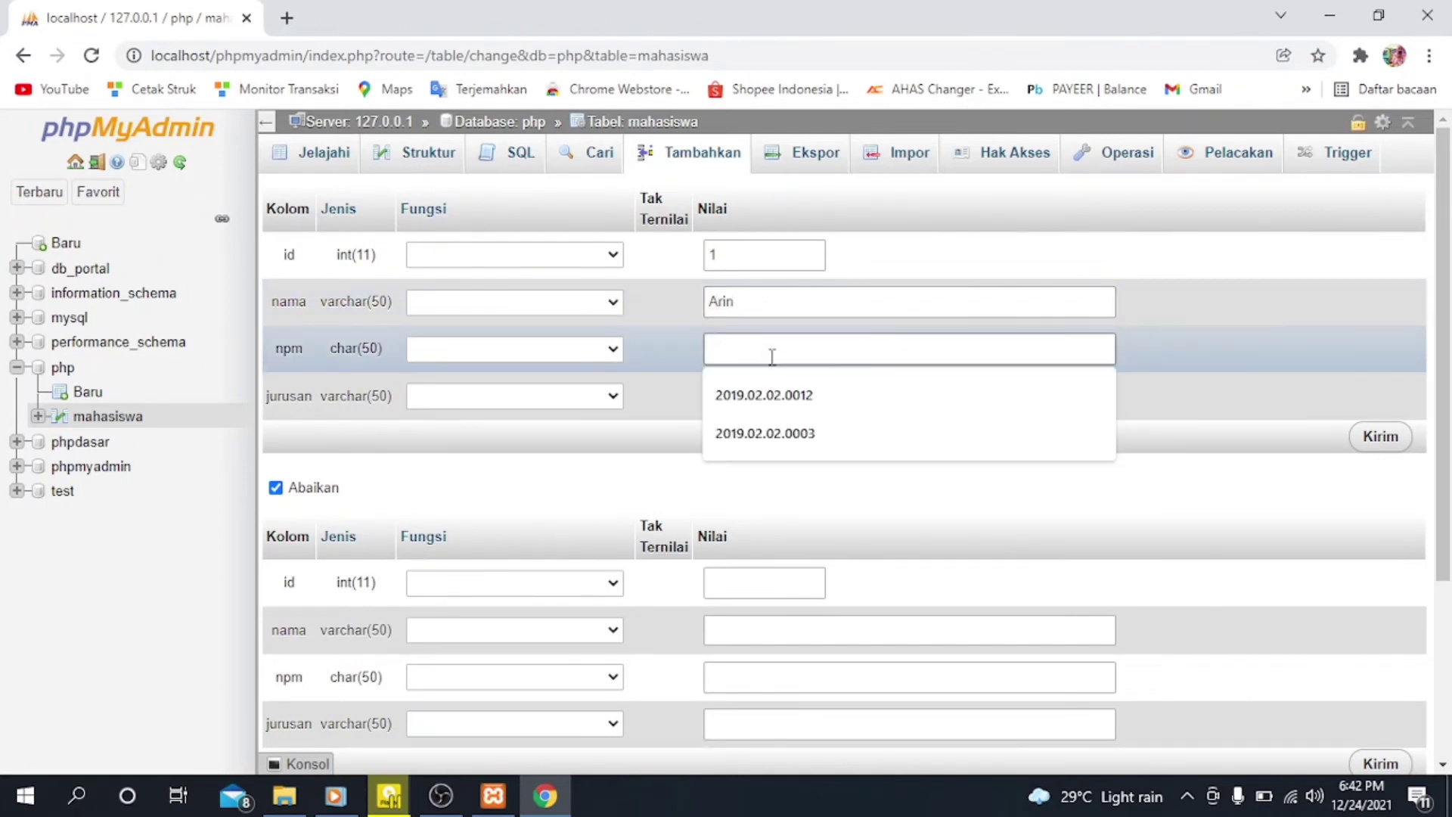
pyautogui.write('2019020')
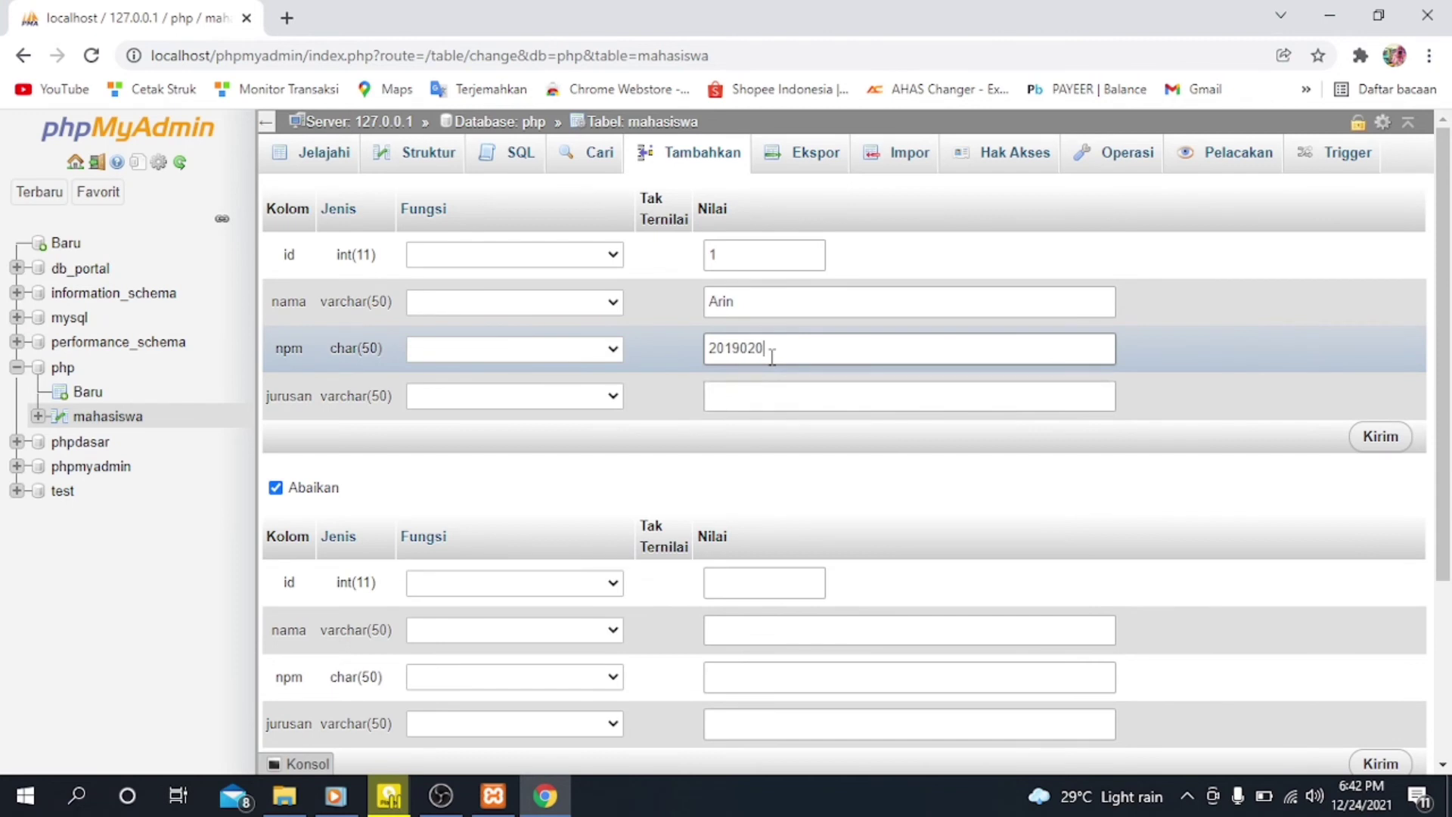
pyautogui.write('200003')
pyautogui.click(798, 393)
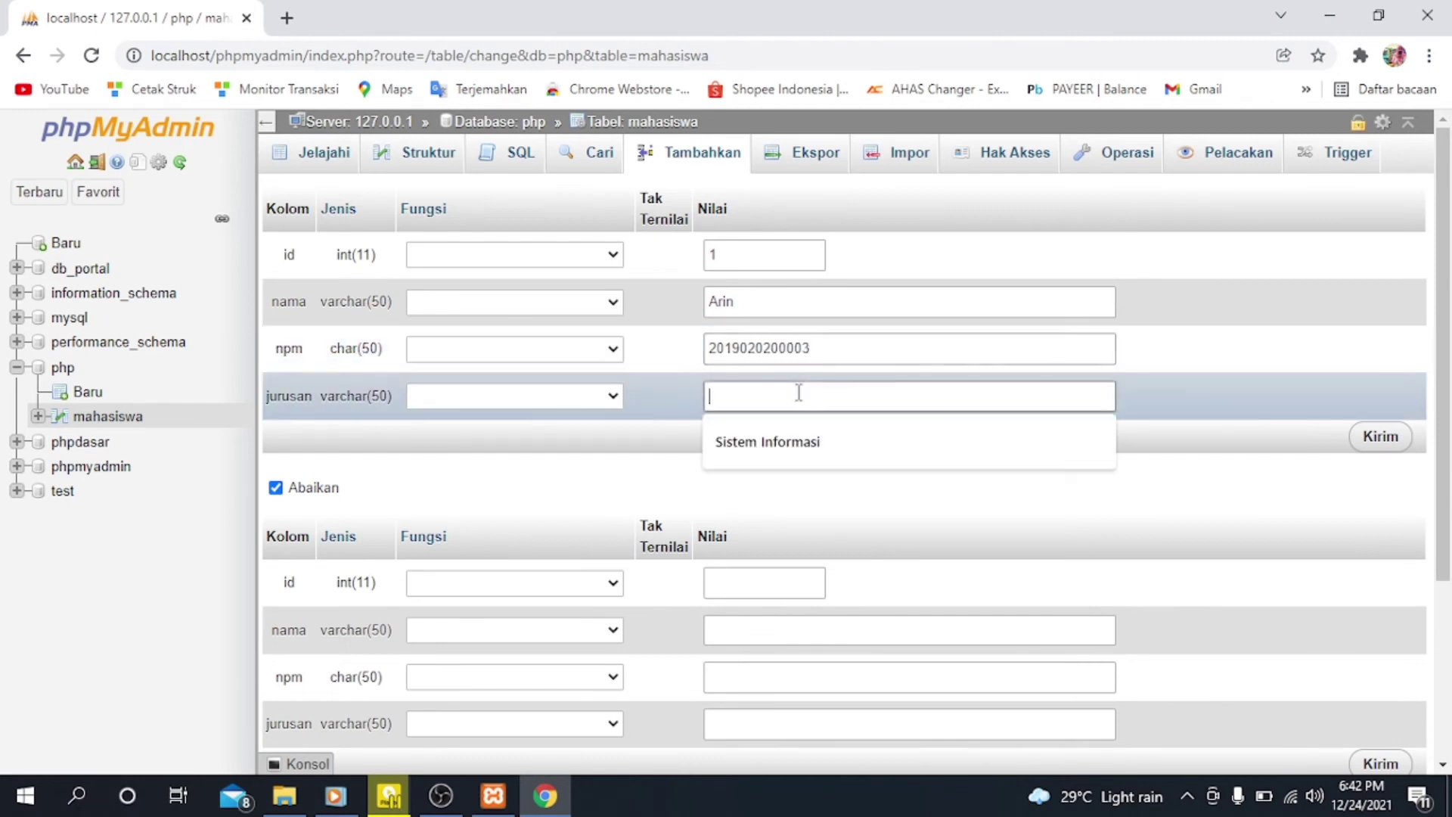
pyautogui.click(814, 456)
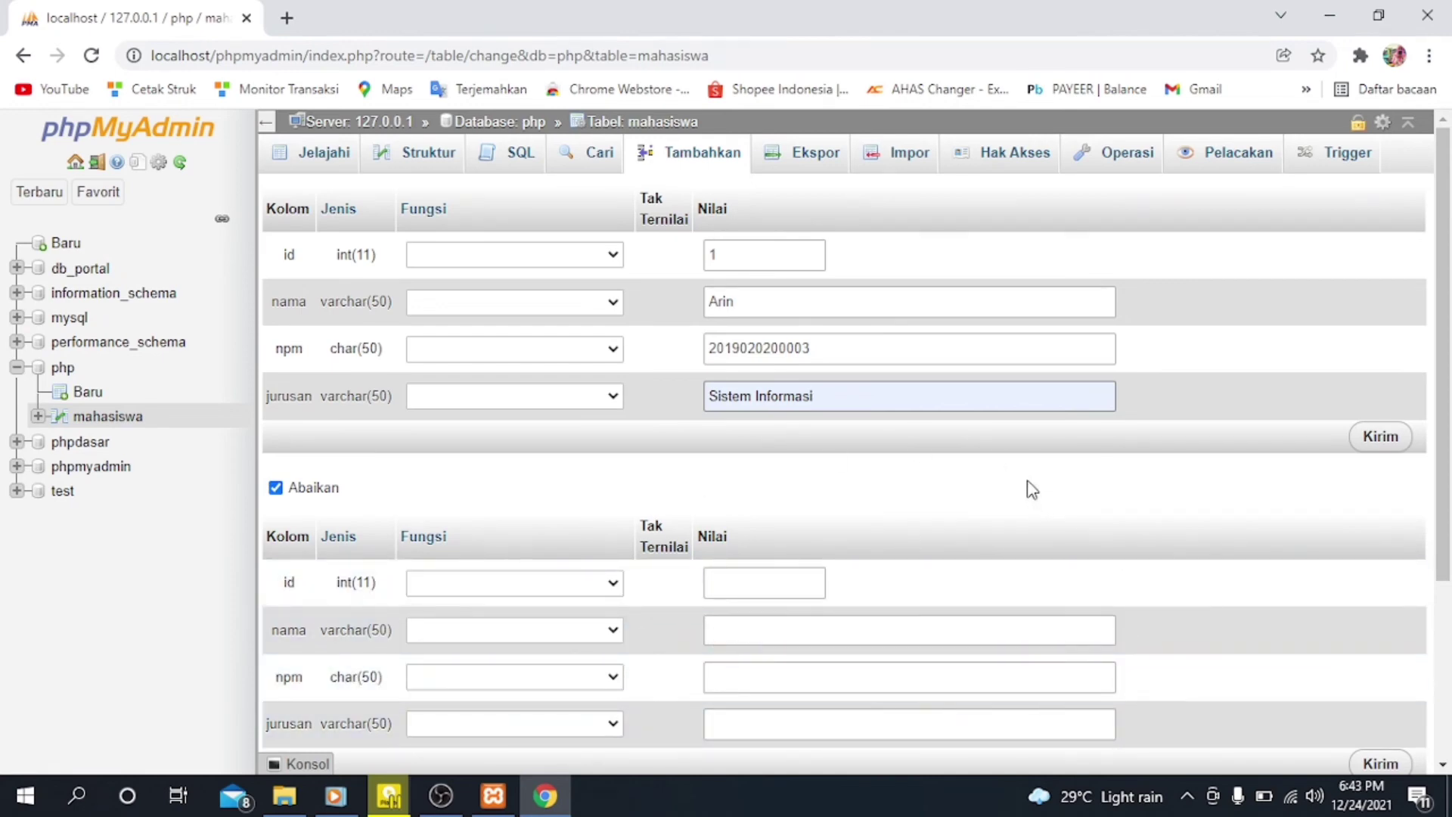
pyautogui.click(1388, 451)
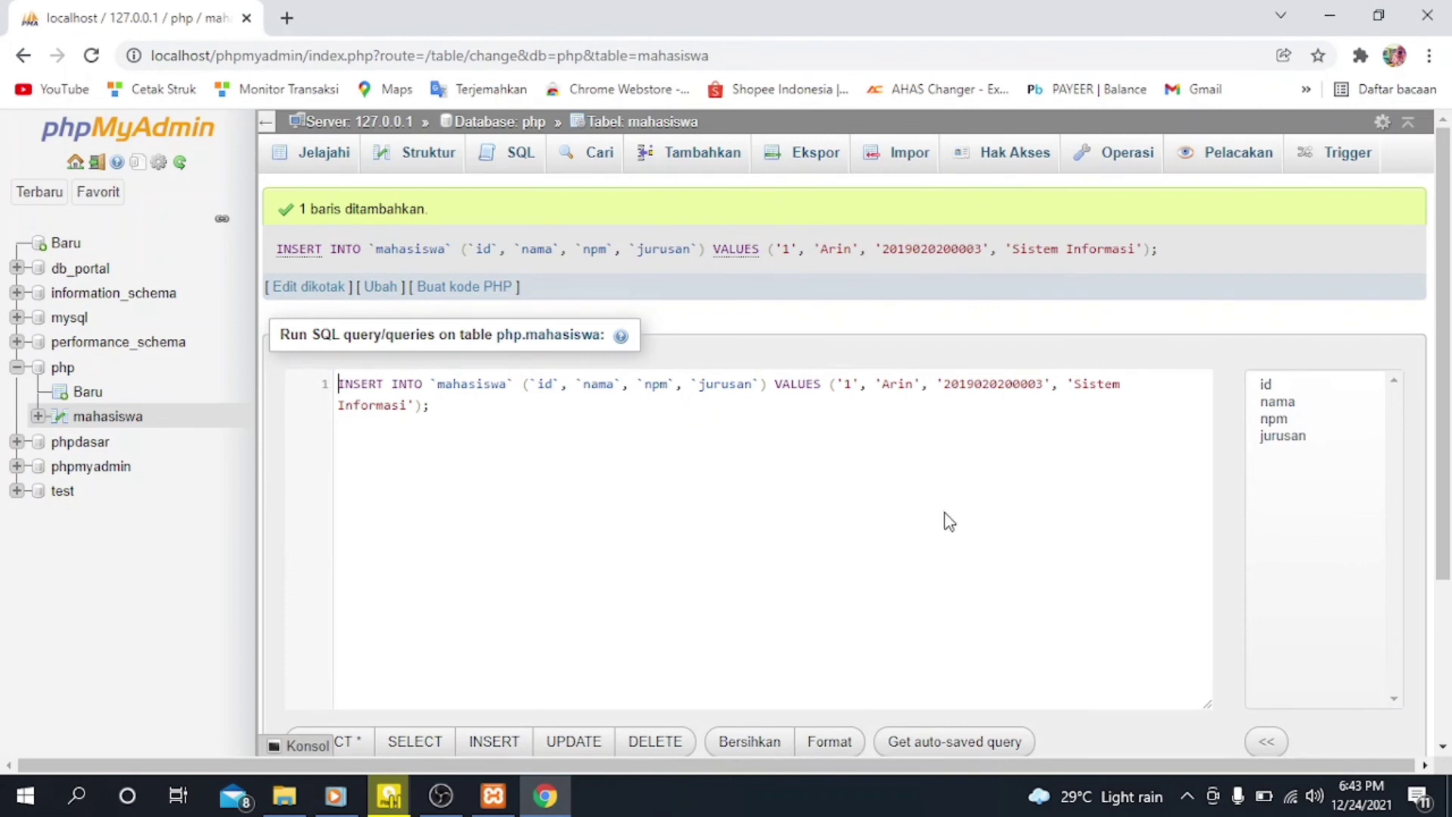
# Step: Review the executed insert statement and browse the stored records of the mahasiswa table
pyautogui.scroll(-1, 946, 519)
pyautogui.scroll(1, 439, 390)
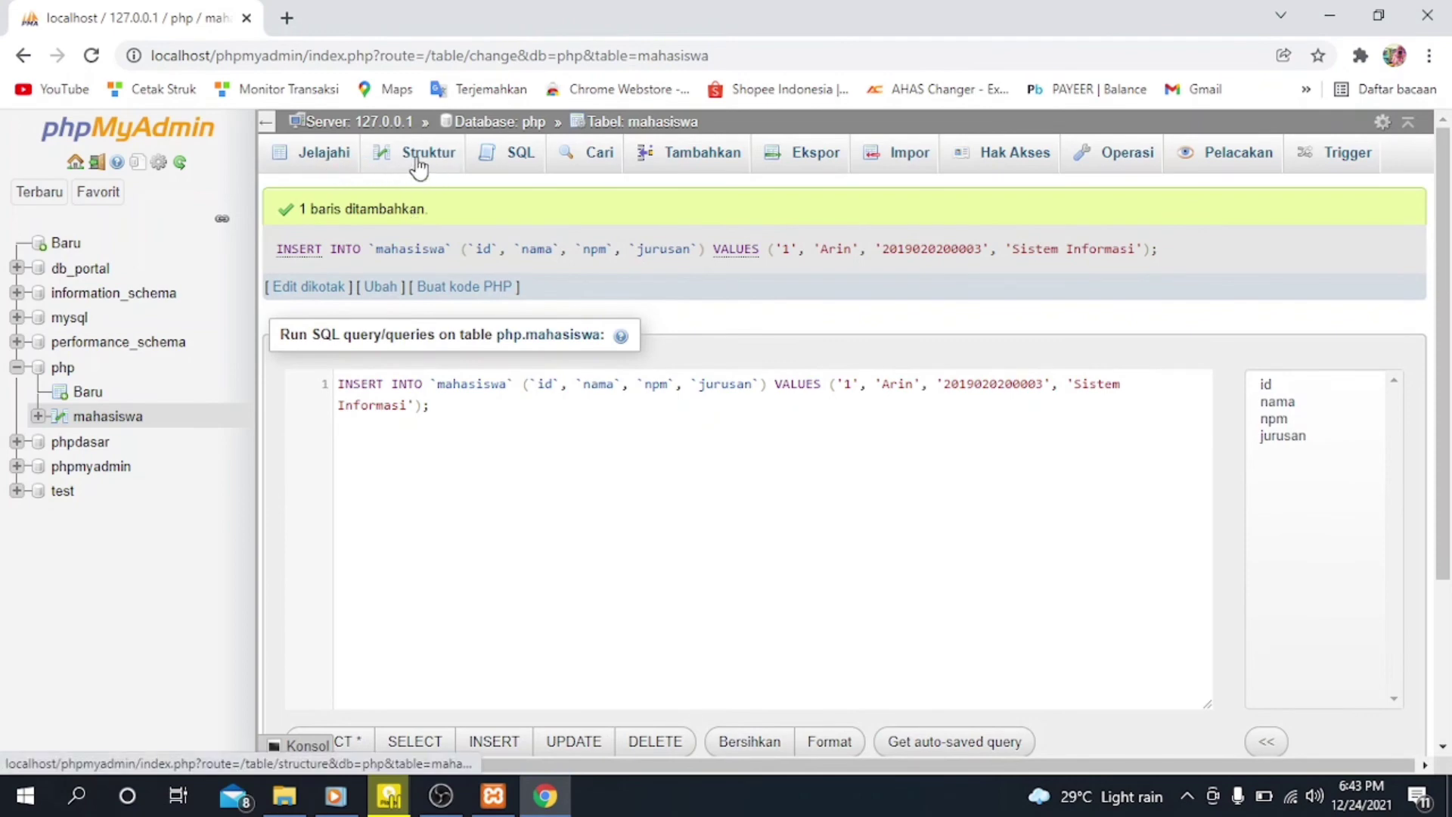
pyautogui.click(318, 158)
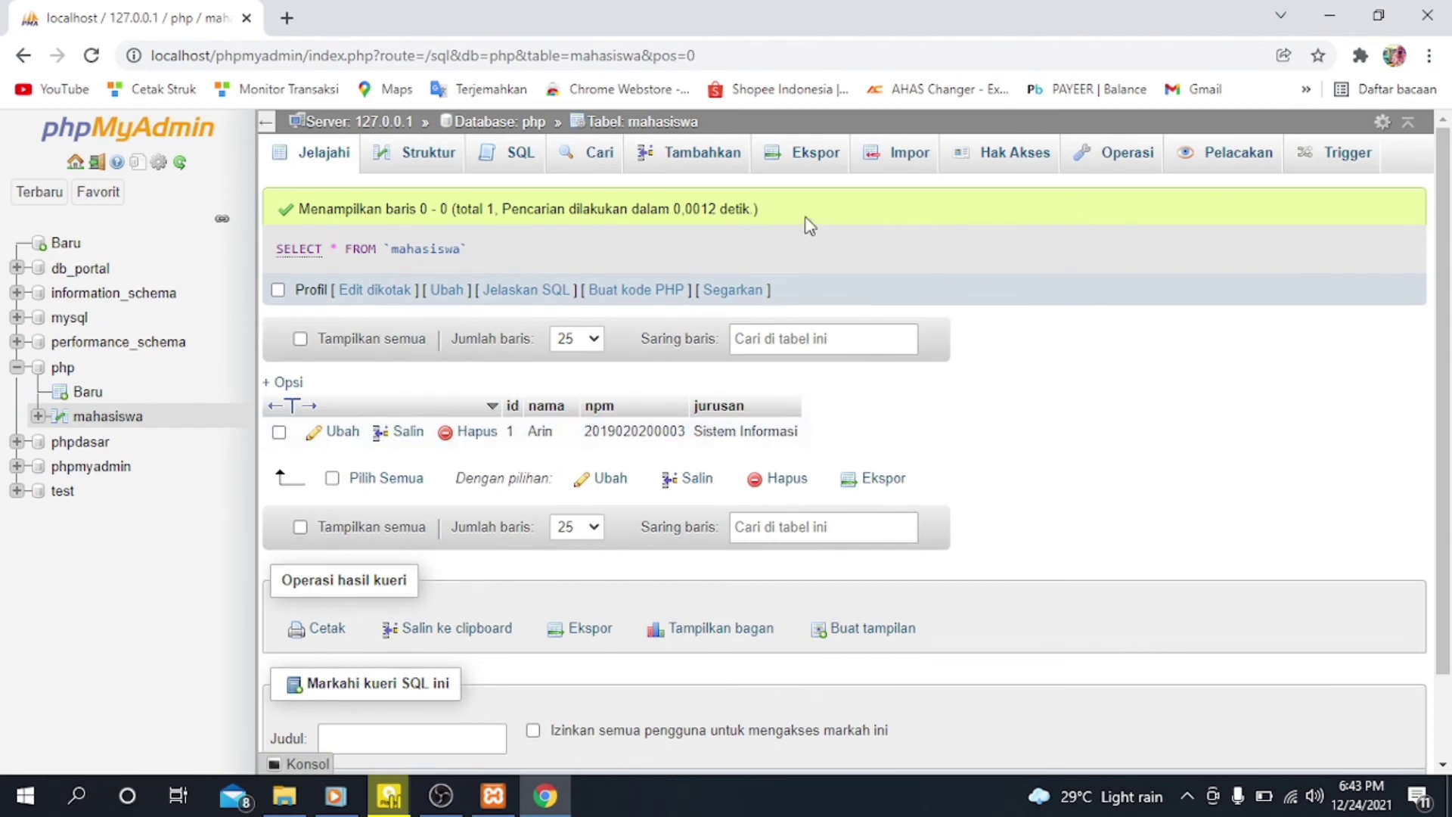
# Step: Start a second record in the mahasiswa table with id 2 and the student's name in the nama field
pyautogui.click(677, 162)
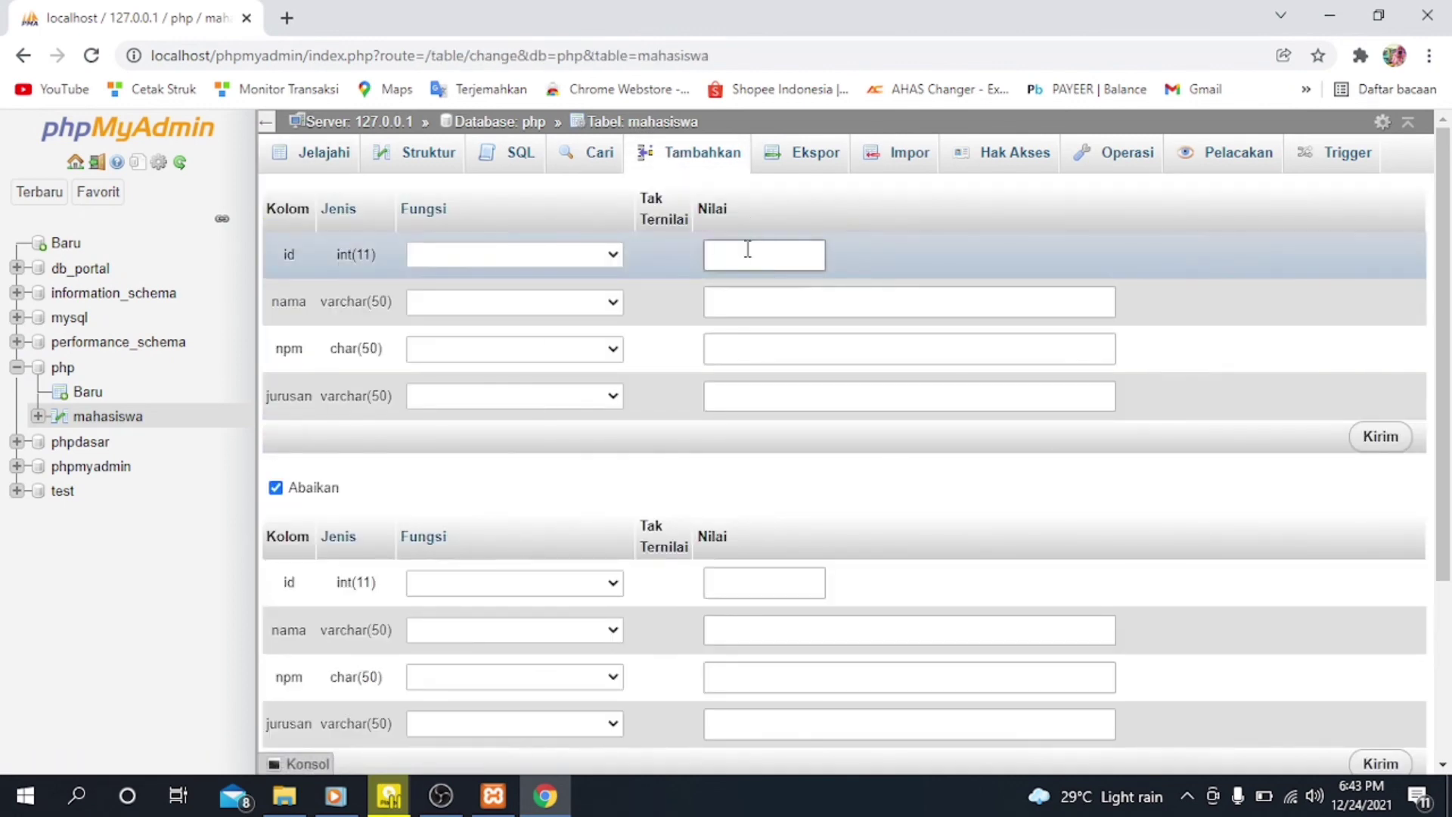
pyautogui.click(747, 249)
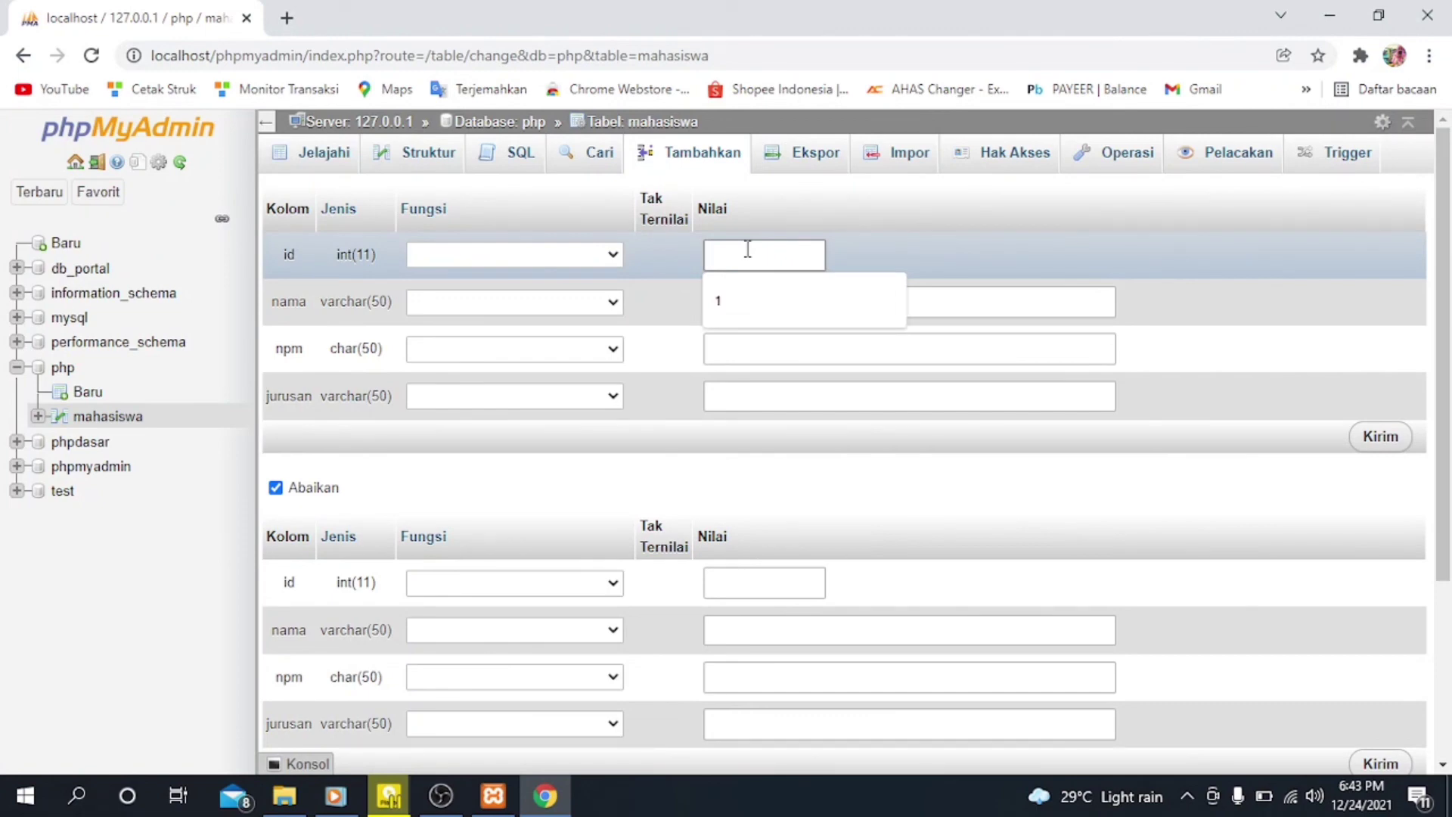
pyautogui.write('2')
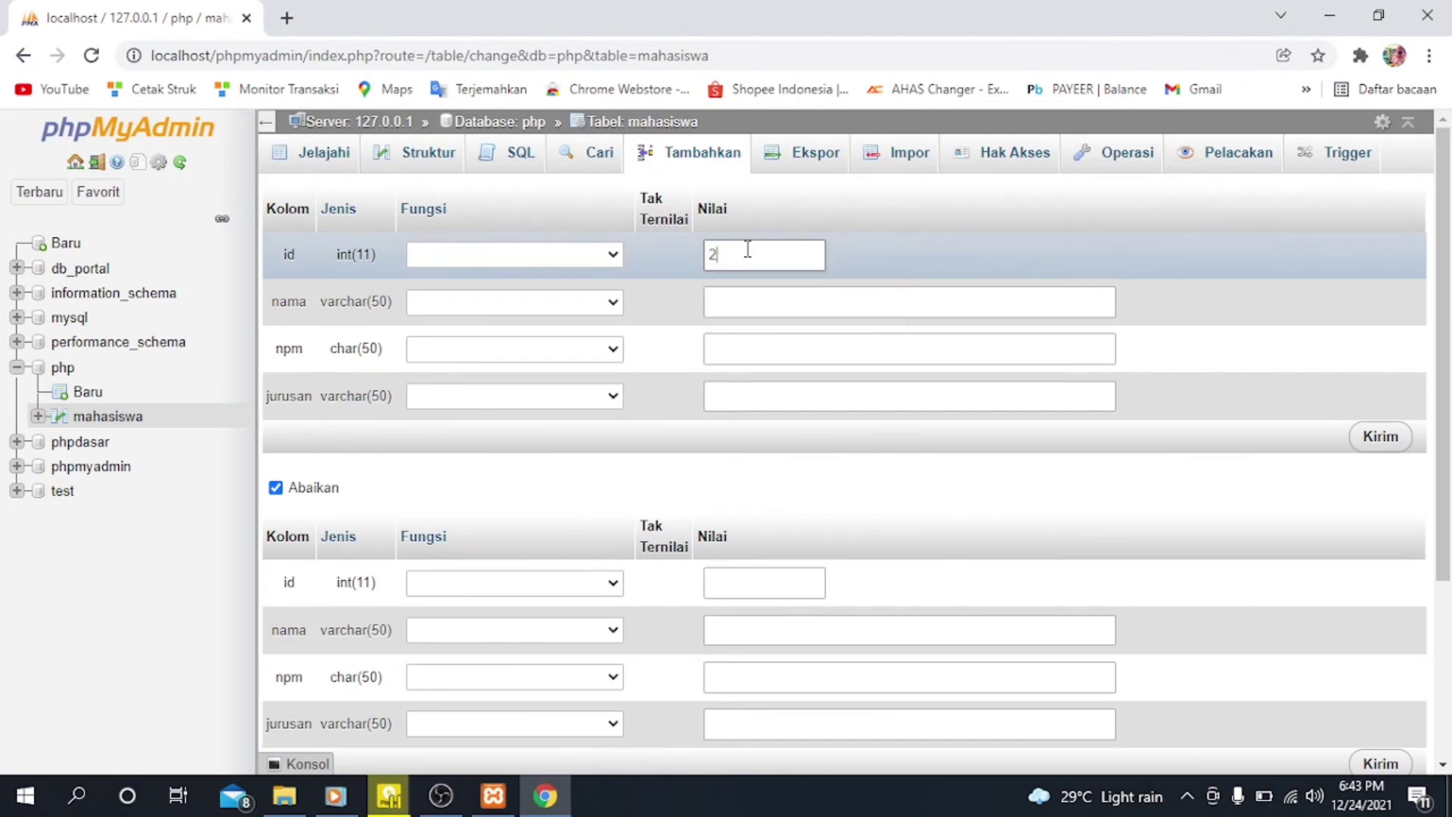
pyautogui.click(855, 302)
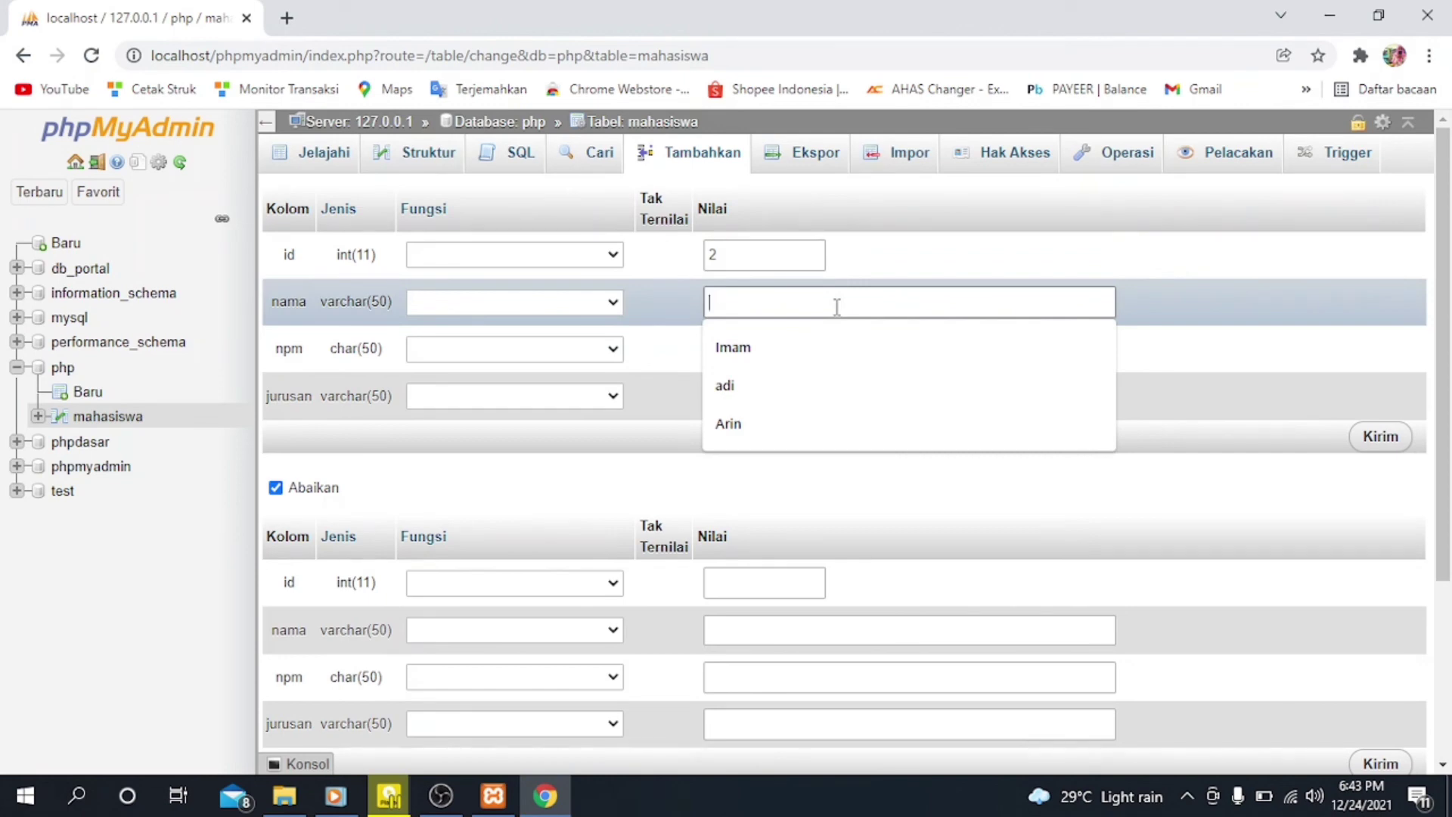
pyautogui.write('Ayu')
# Step: Enter the second student's number in the npm field
pyautogui.click(836, 357)
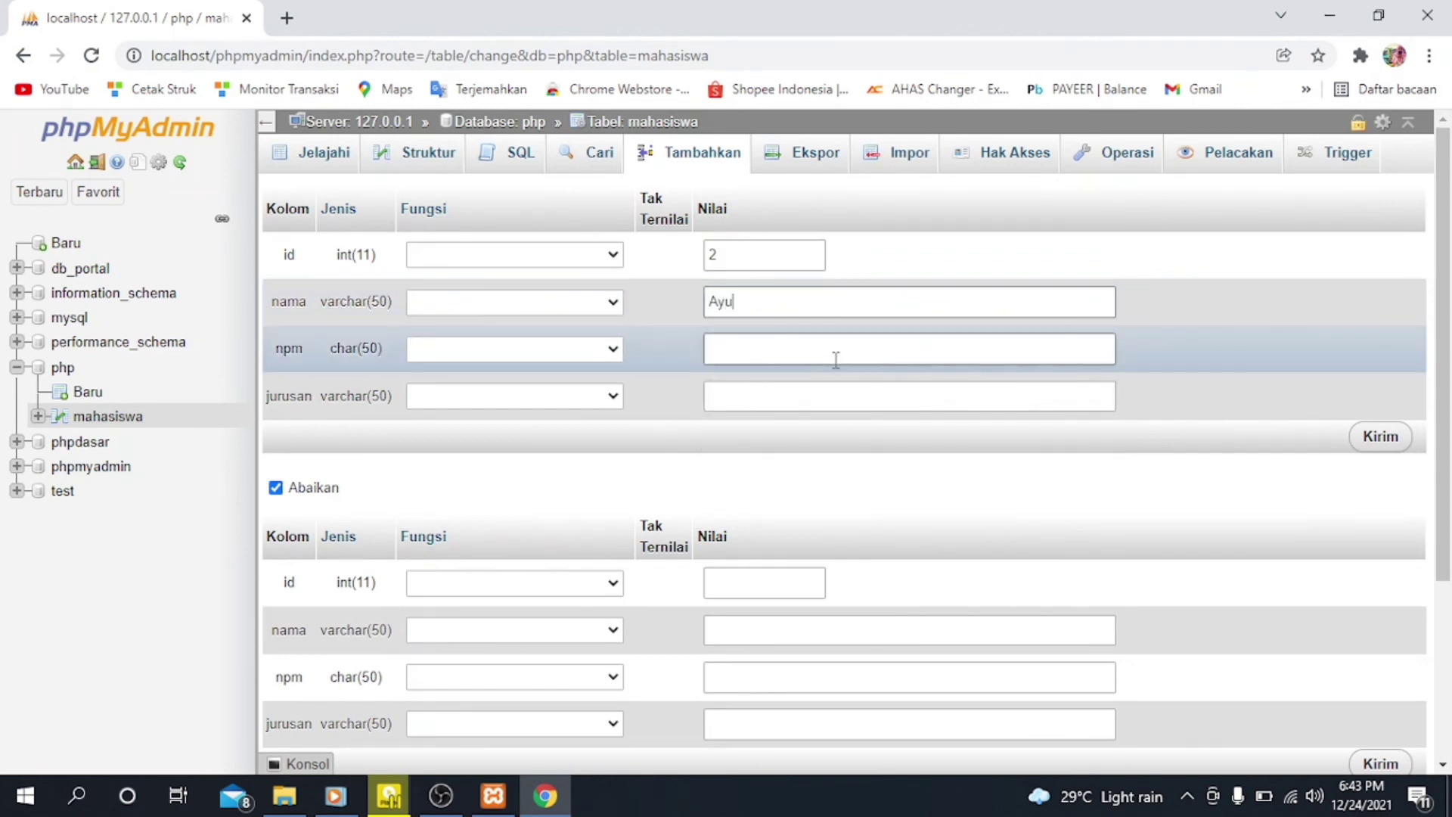
pyautogui.click(836, 359)
pyautogui.write('2019020')
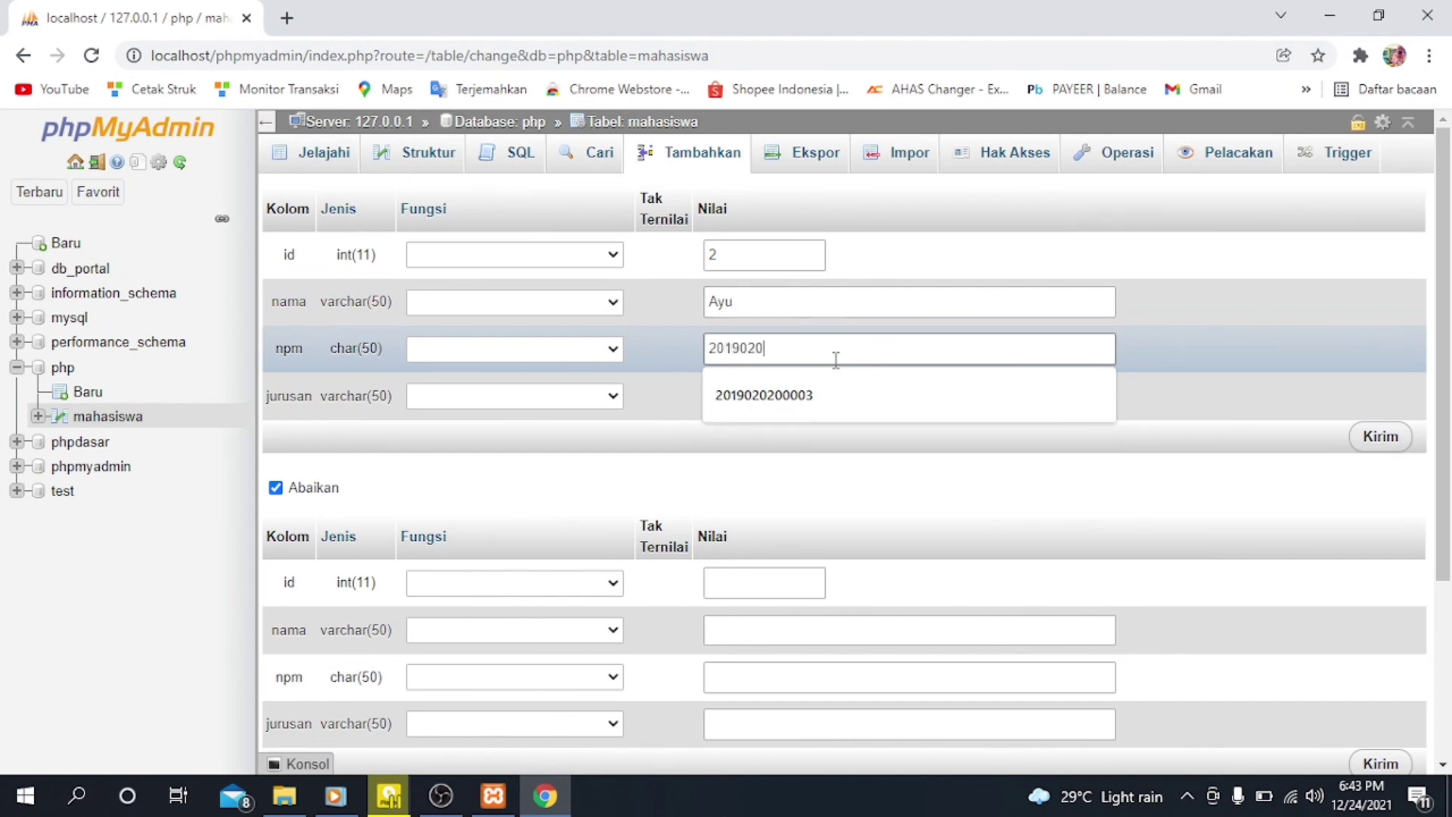
pyautogui.write('20002')
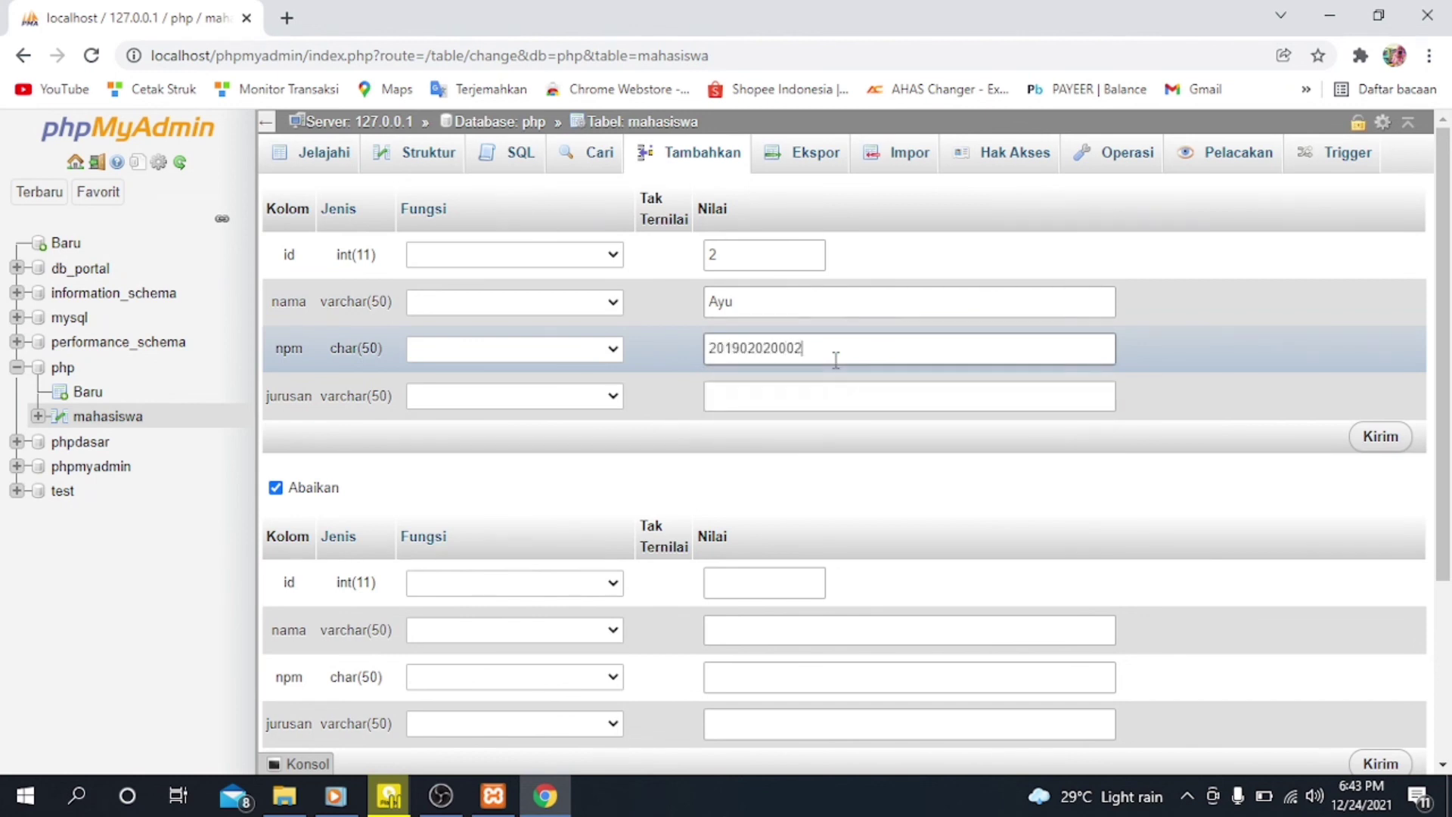
pyautogui.press('BackSpace')
pyautogui.write('50')
# Step: Set jurusan to Sistem Informasi for the second student, submit the record, and browse the mahasiswa table's rows
pyautogui.click(836, 393)
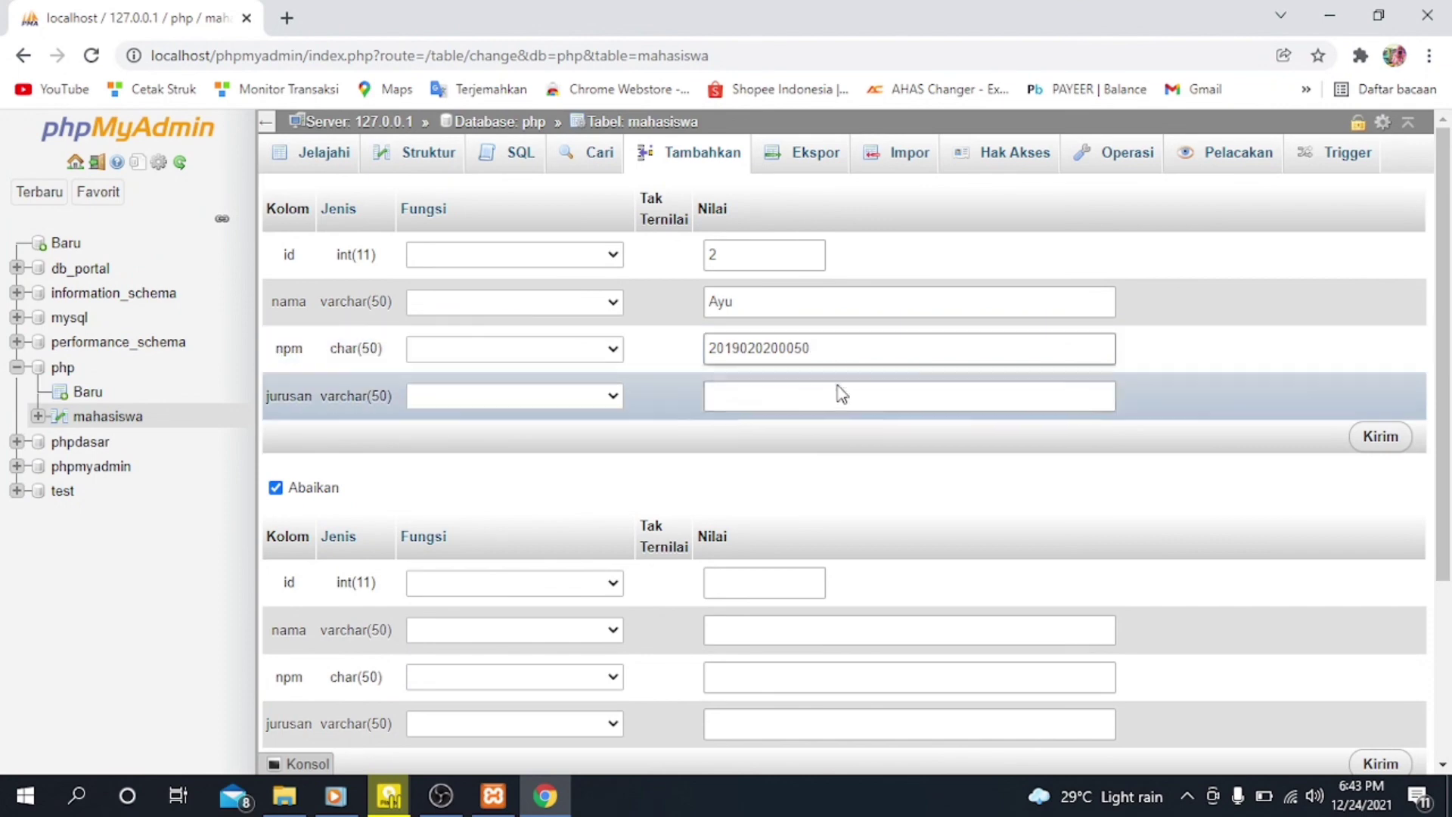
pyautogui.click(832, 441)
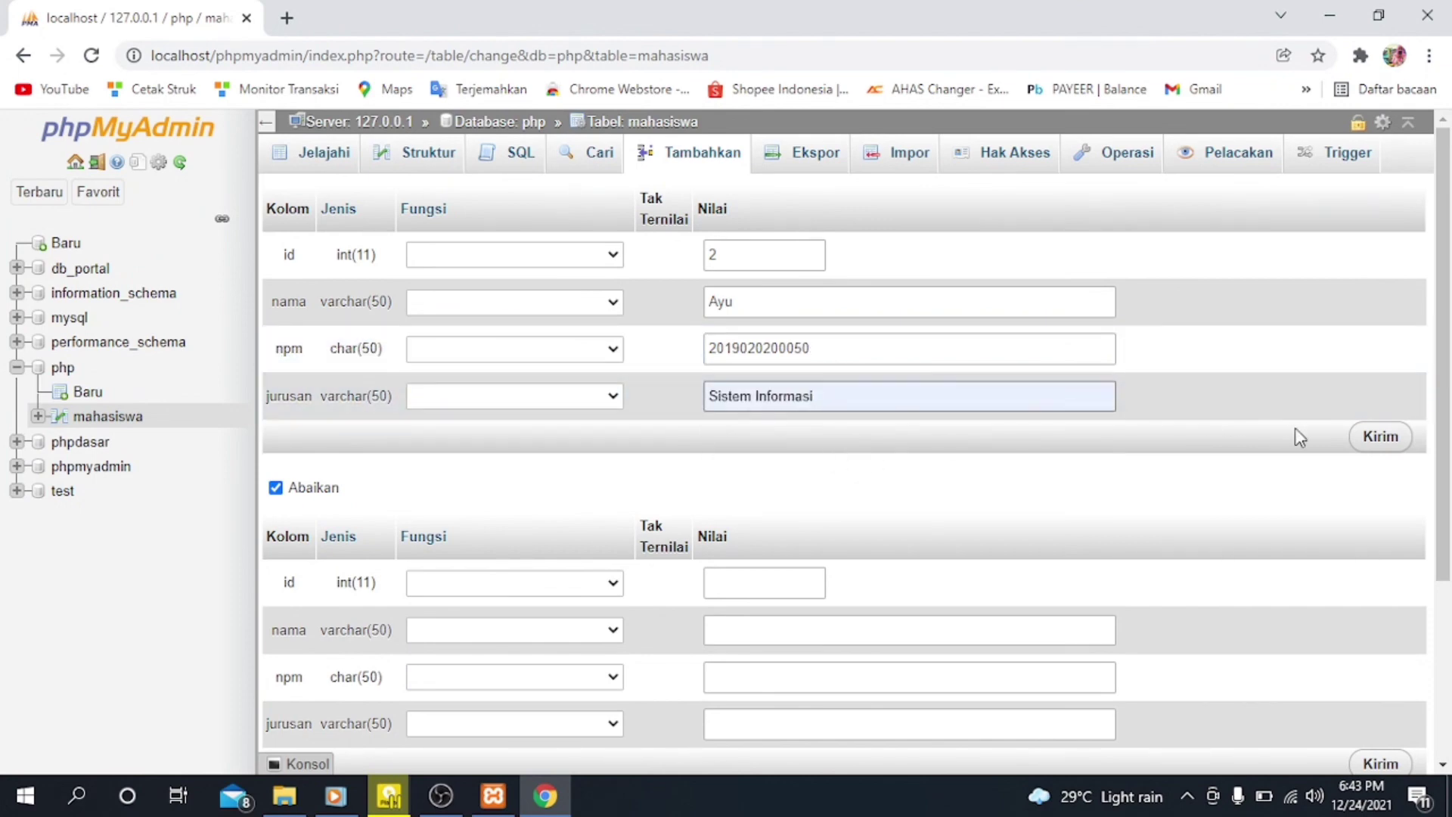
pyautogui.click(1375, 446)
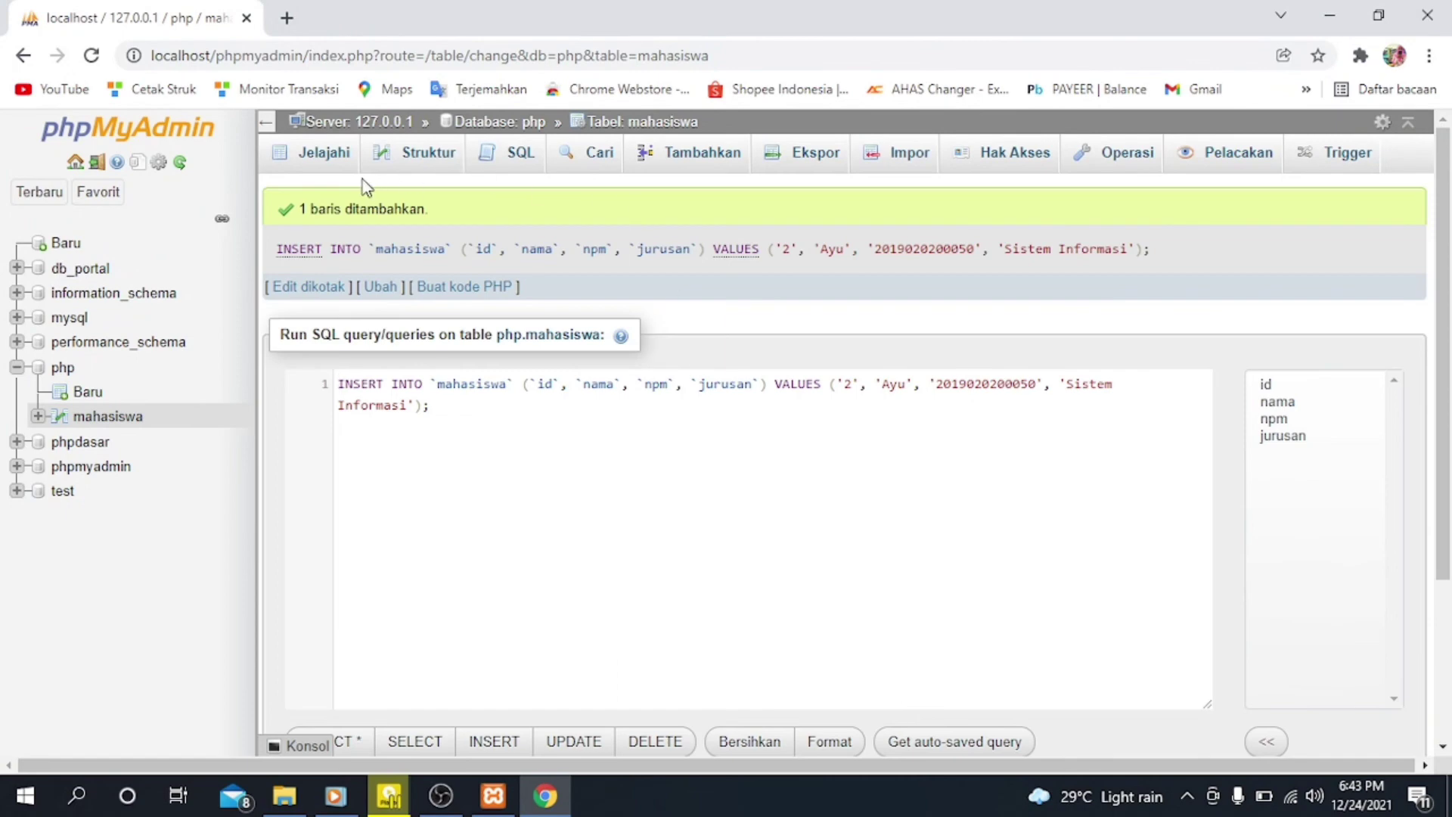
pyautogui.click(323, 156)
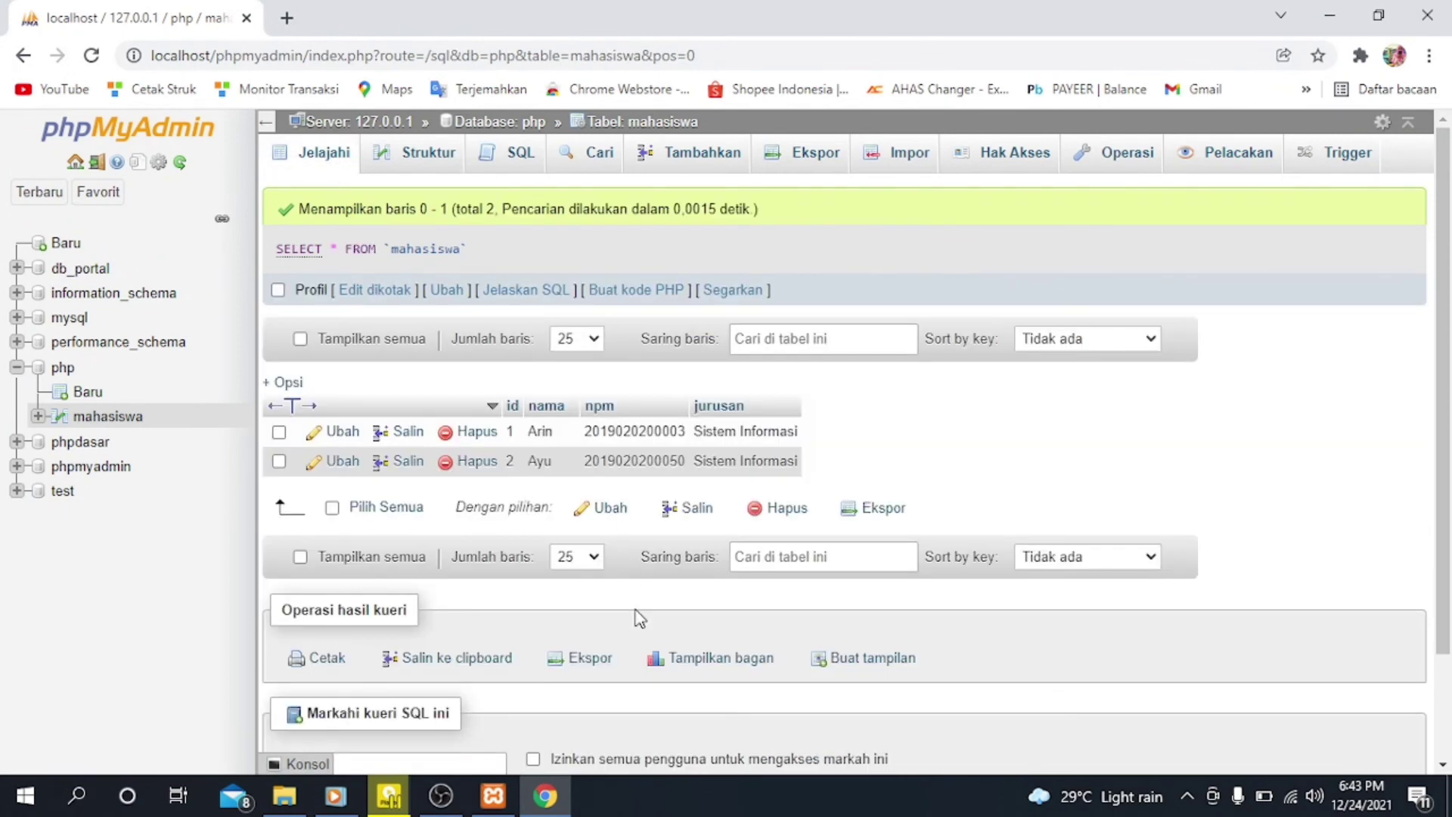